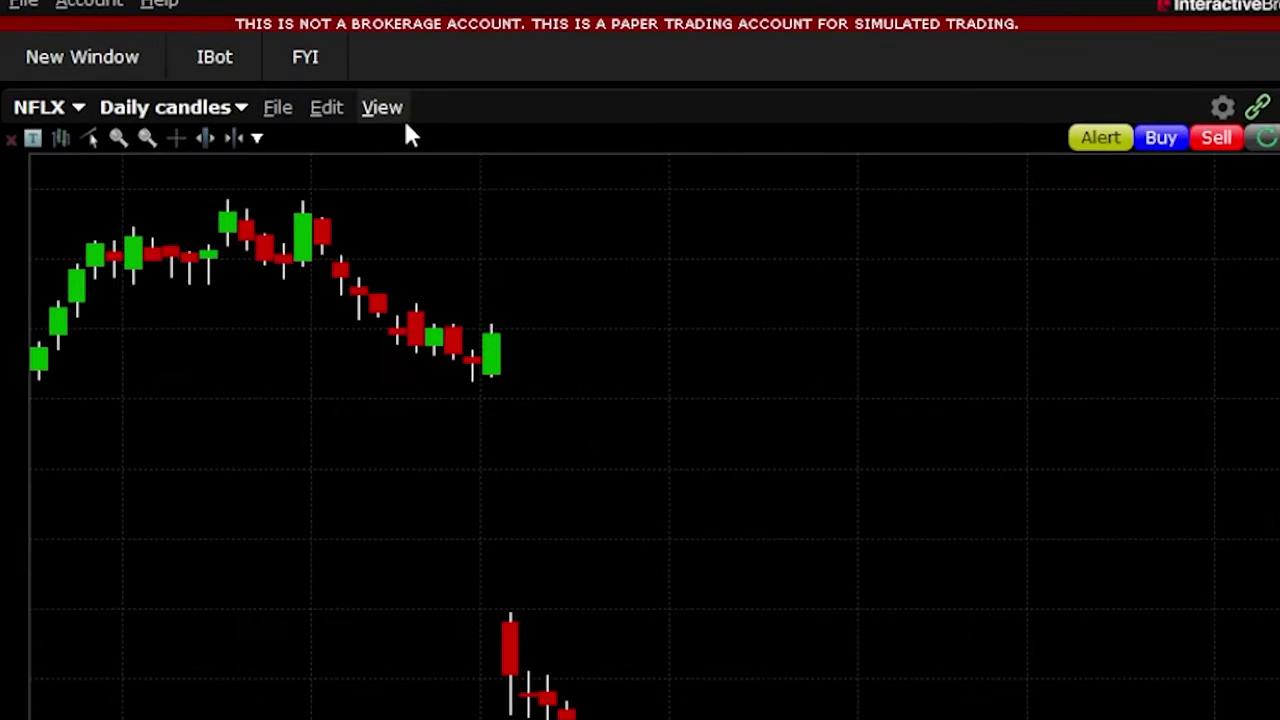
Display ChartTrader and its Buttons Panel beneath the NFLX daily candle chart.
click(382, 107)
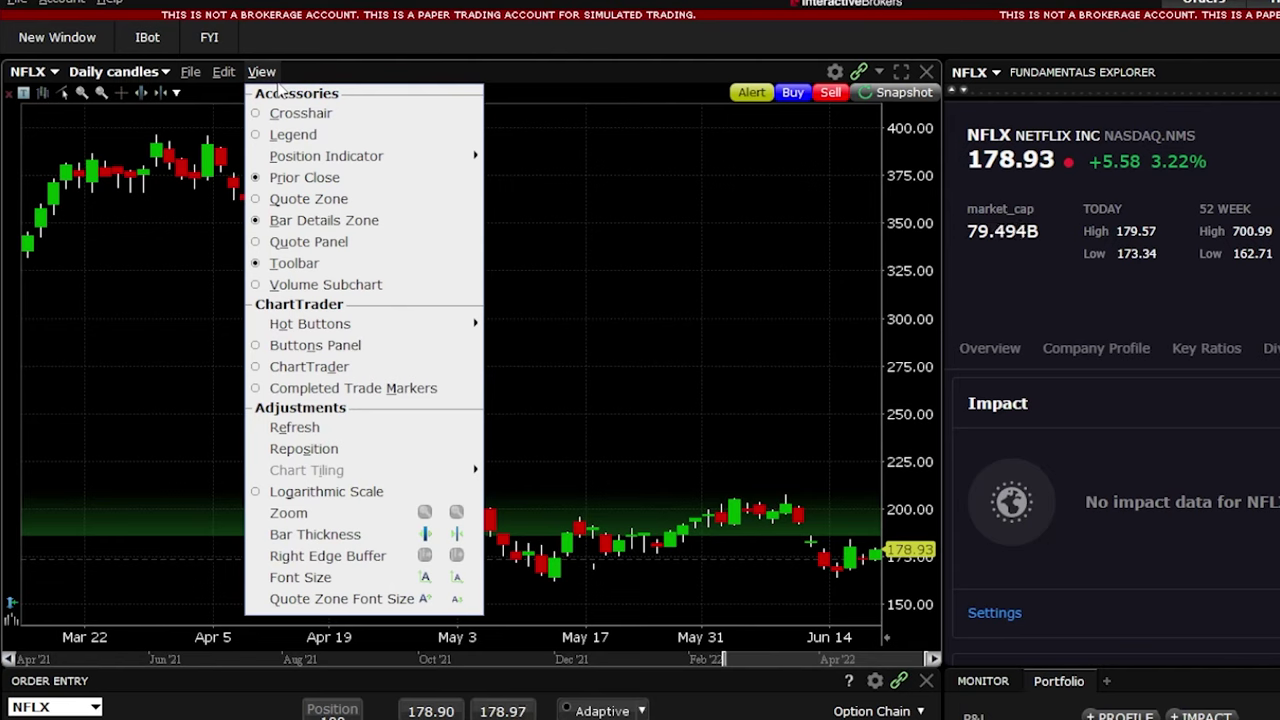
click(286, 368)
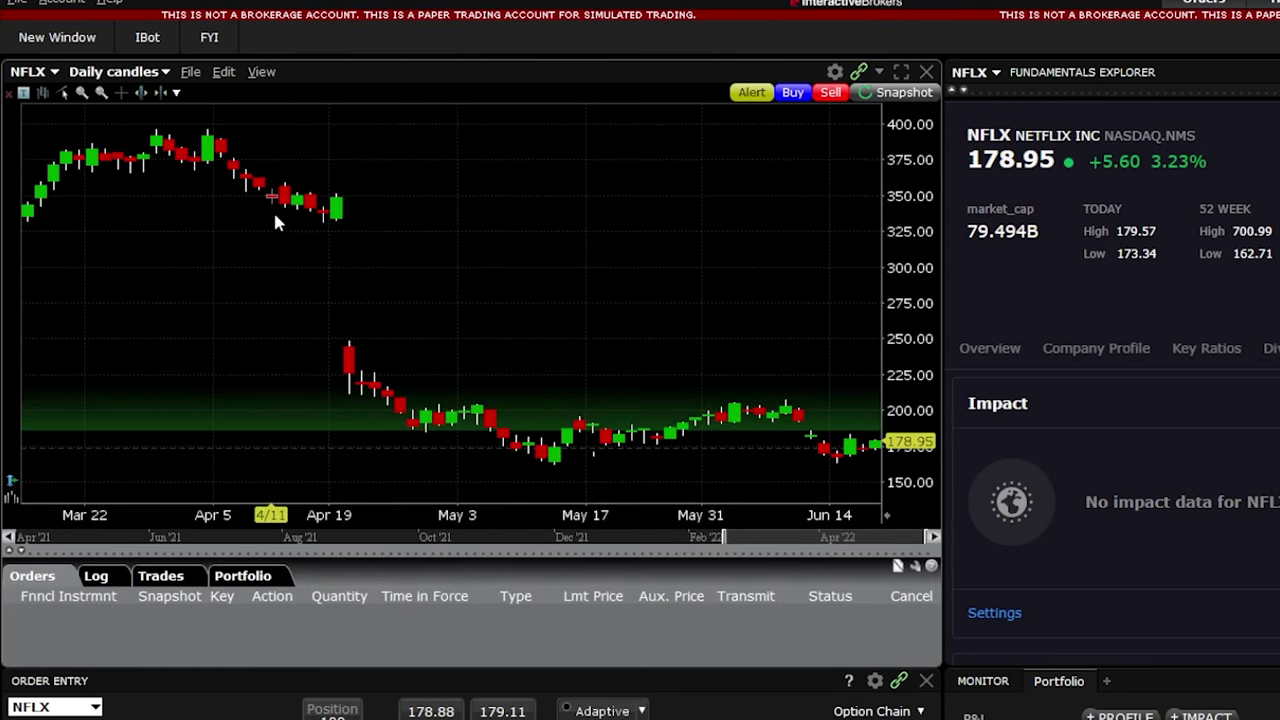
click(262, 74)
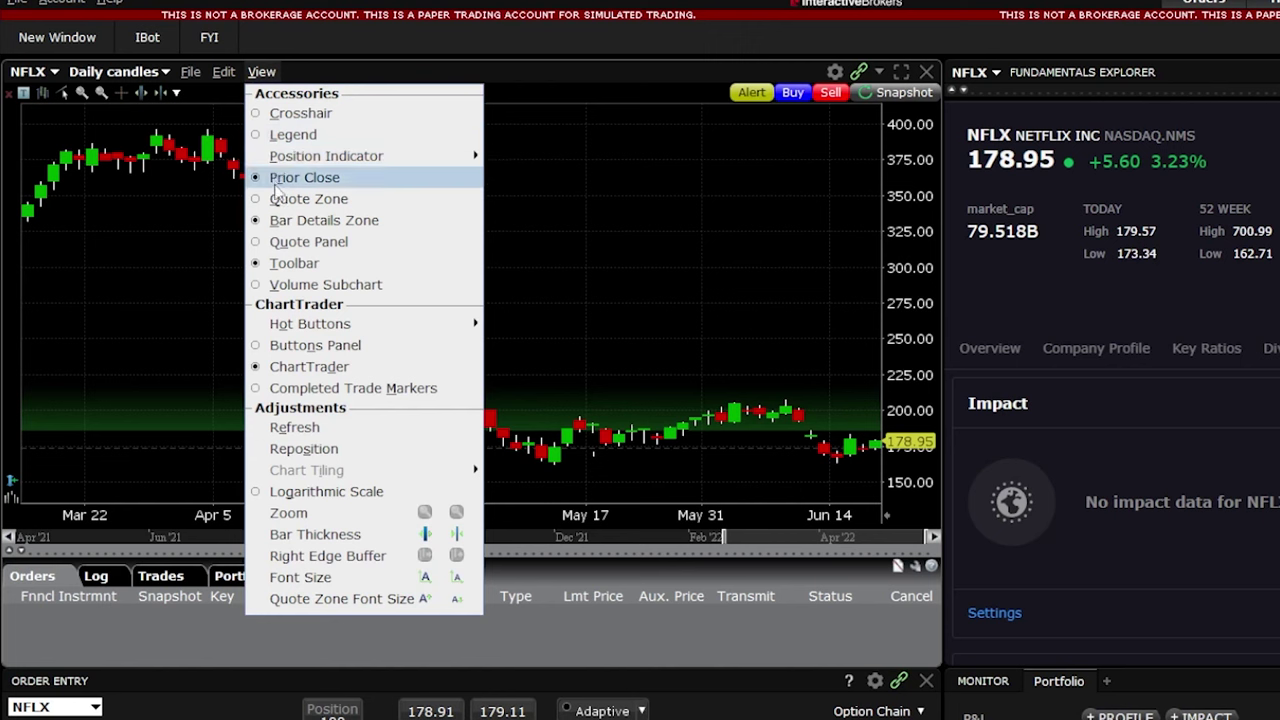
click(279, 346)
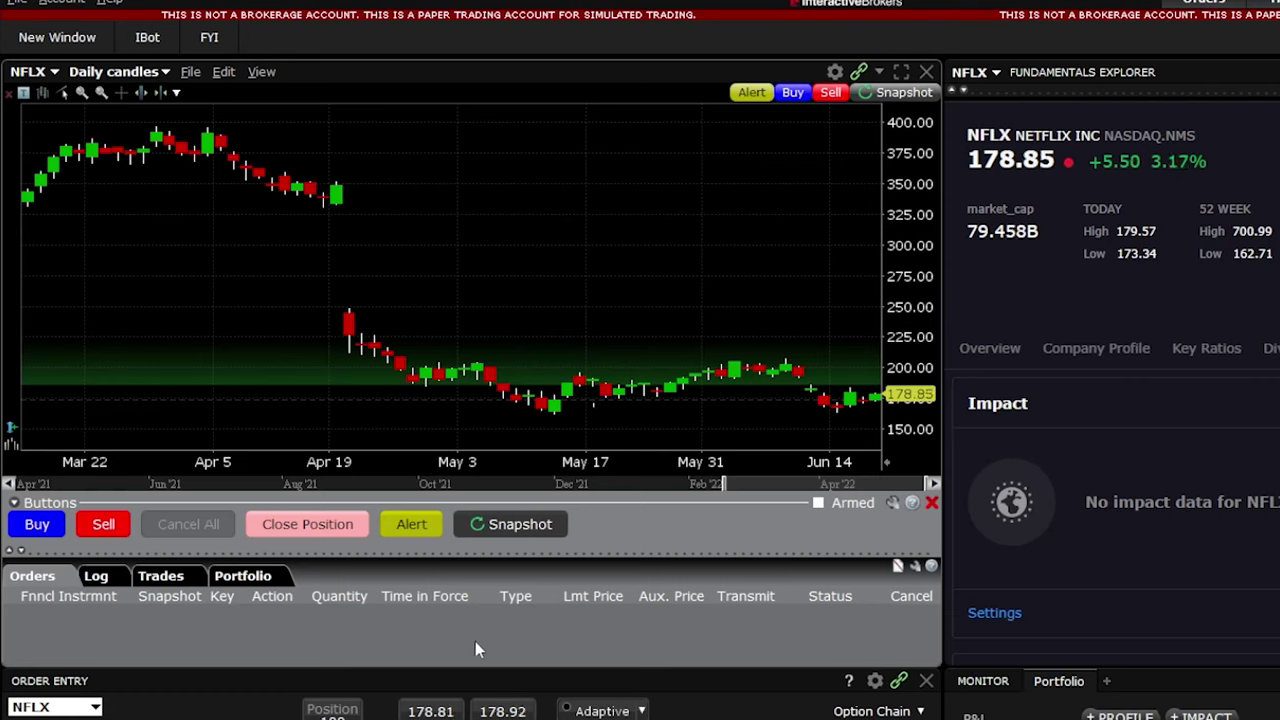
Review the ChartTrader trades and the NFLX portfolio position, and return to the orders list.
click(168, 580)
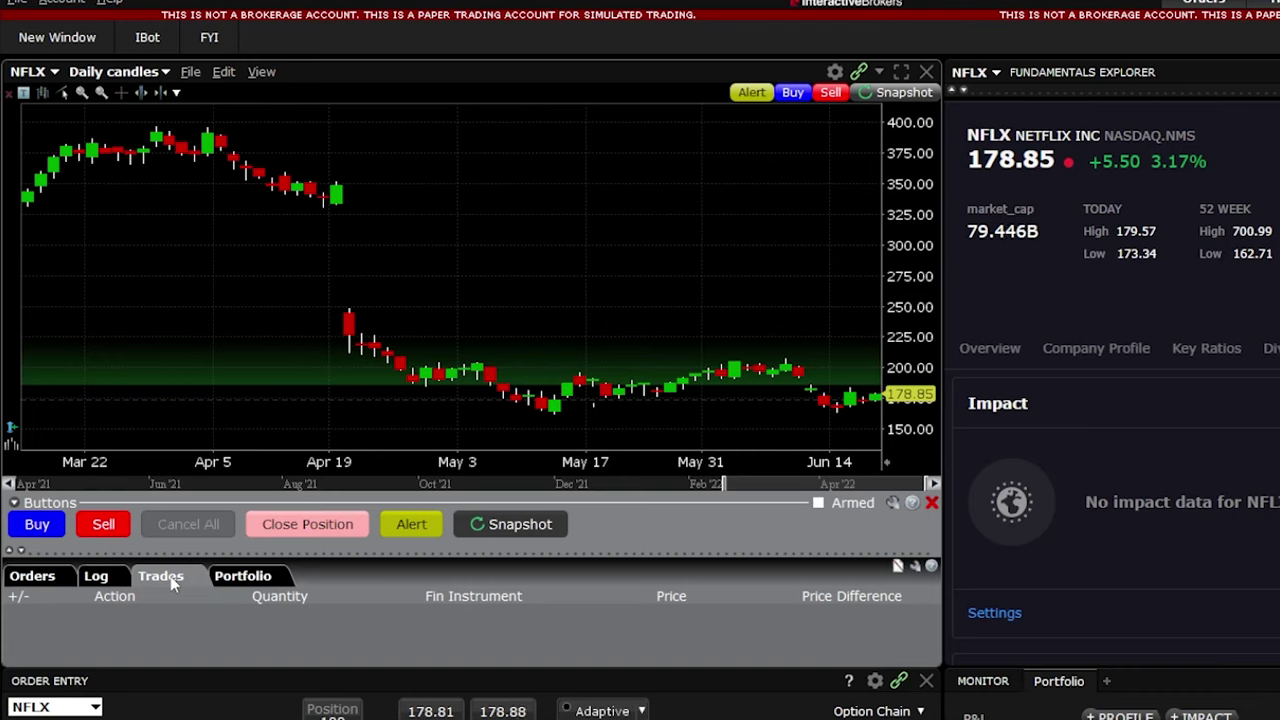
click(255, 581)
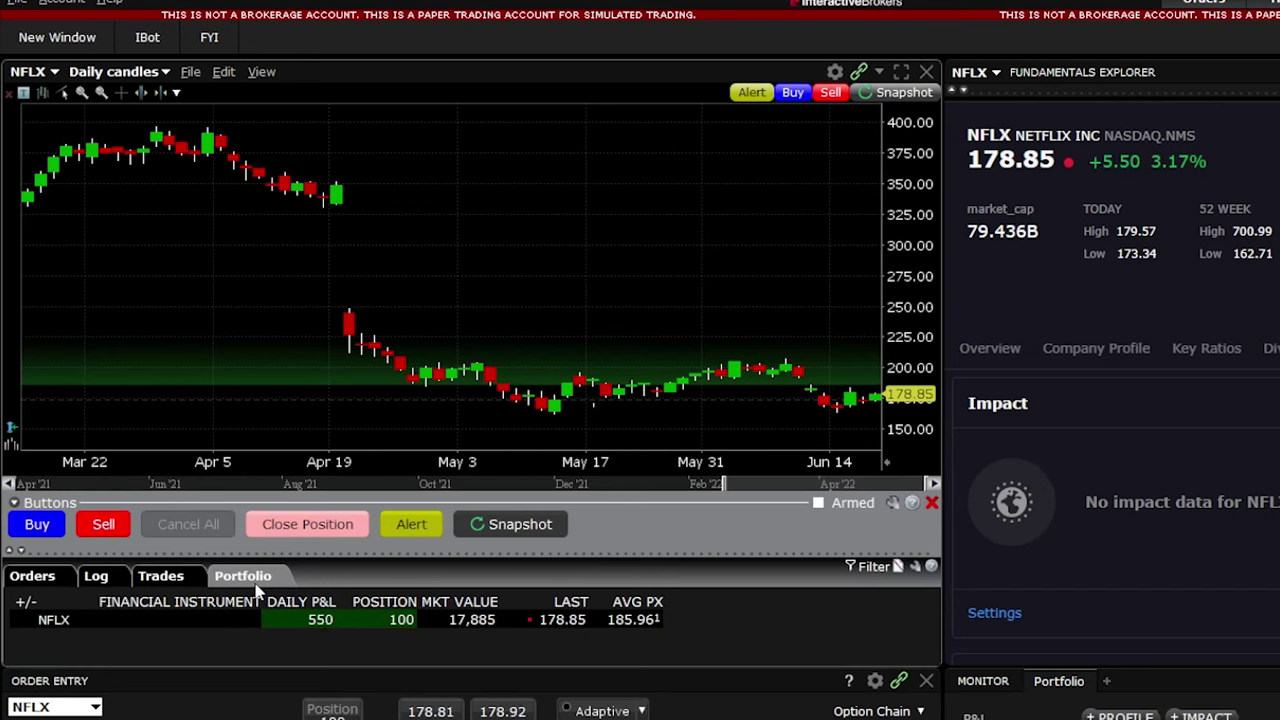
click(405, 622)
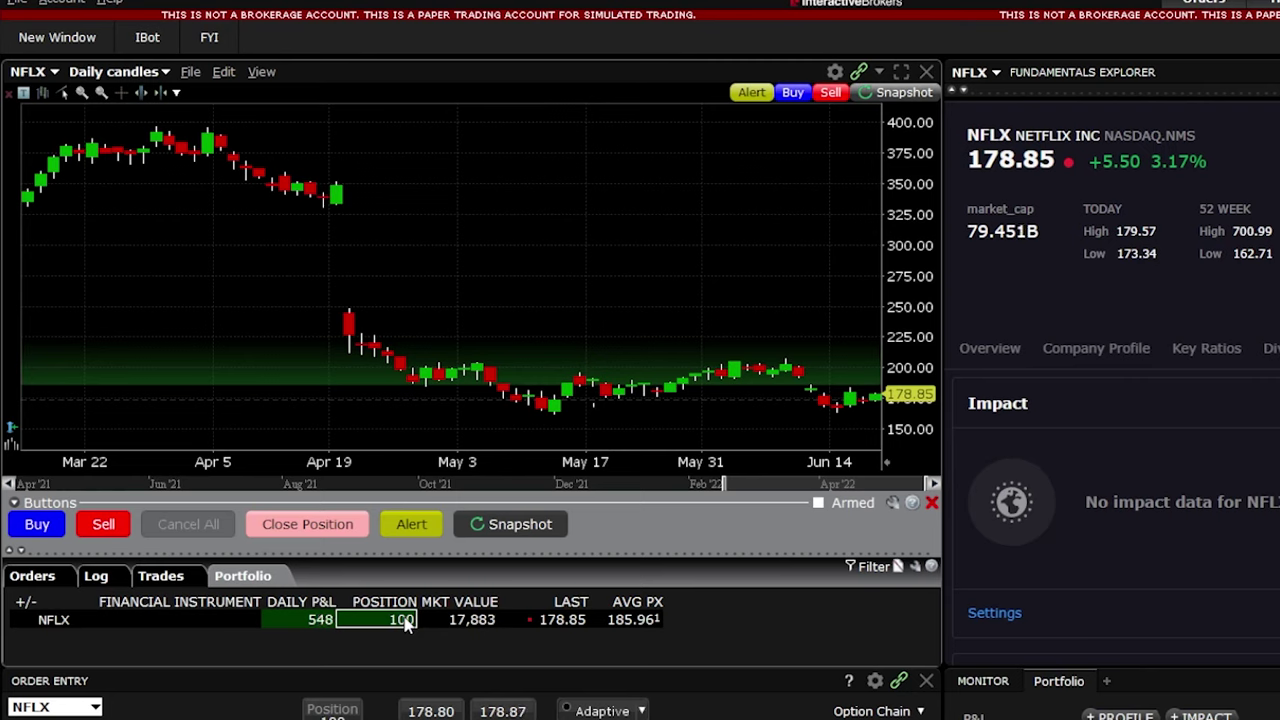
click(34, 578)
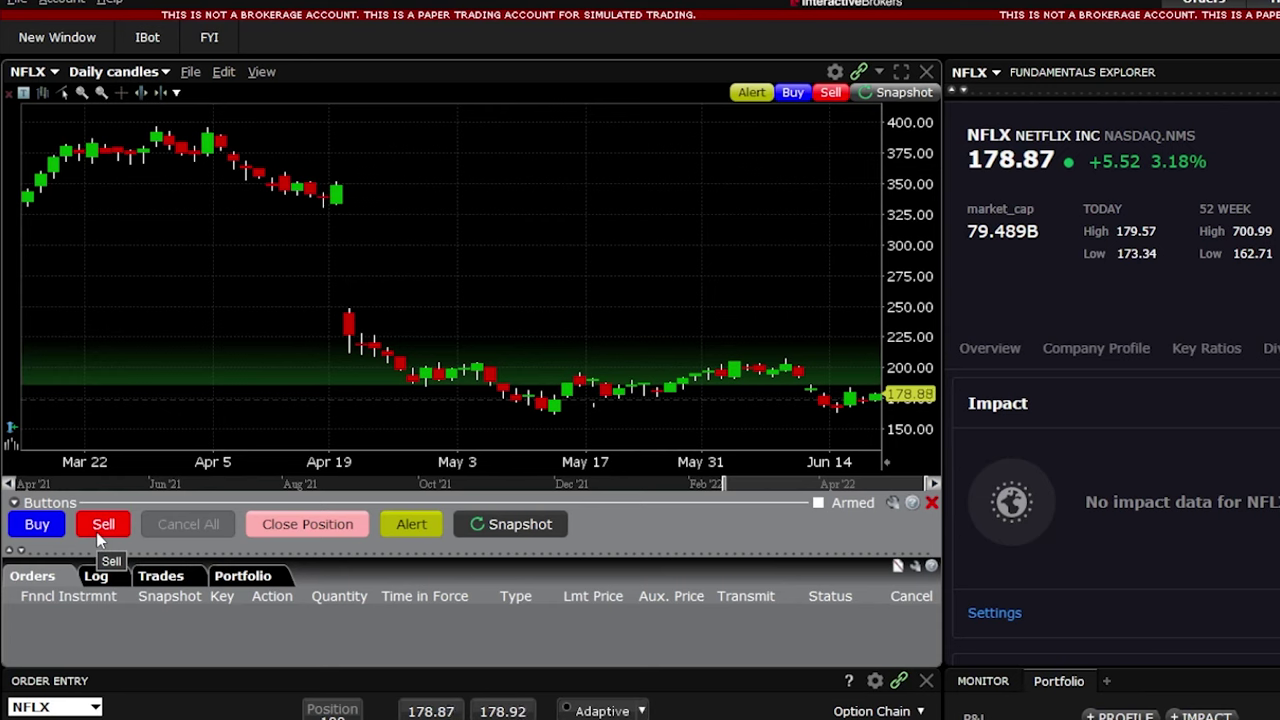
Open the ChartTrader Buttons configuration from the chart's settings.
click(834, 74)
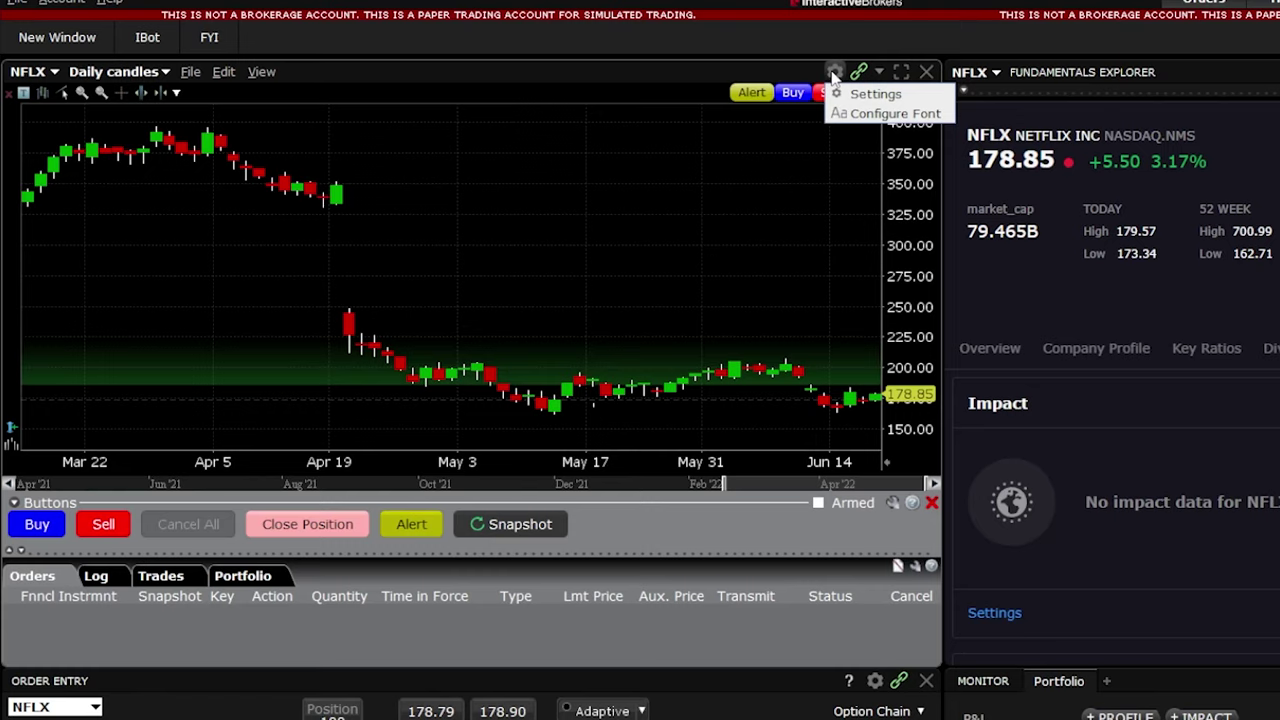
click(858, 93)
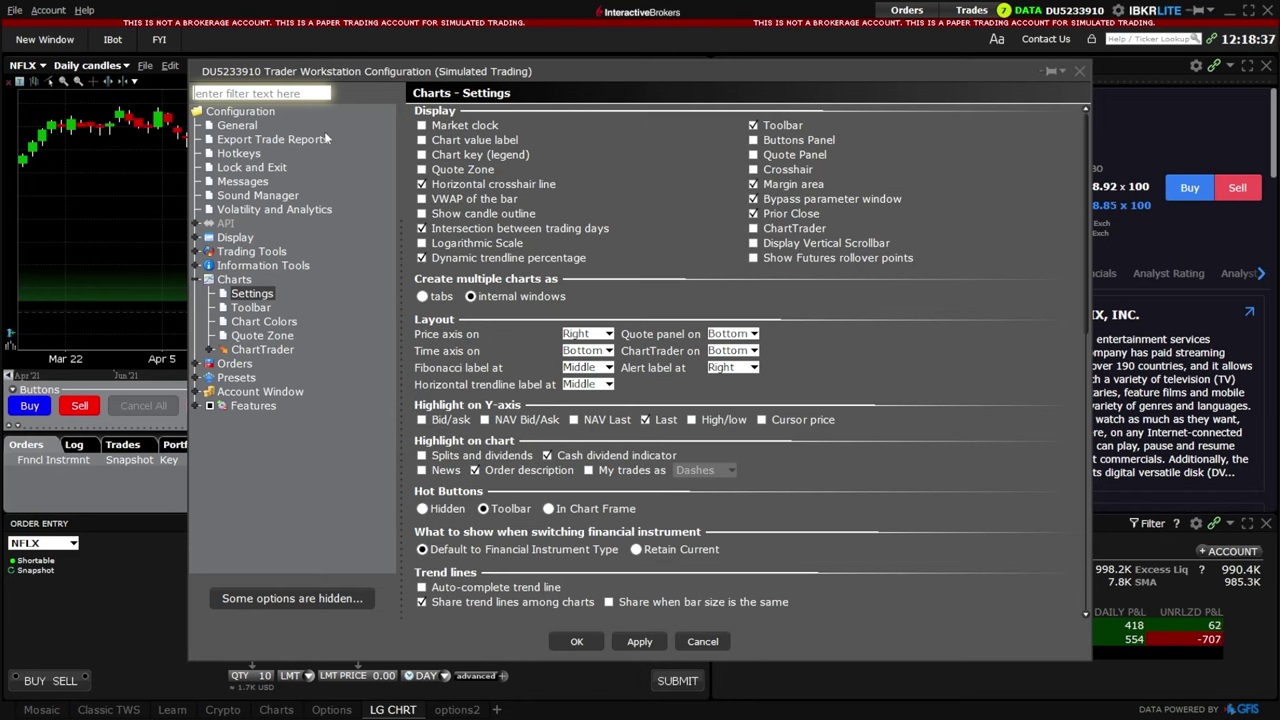
click(260, 350)
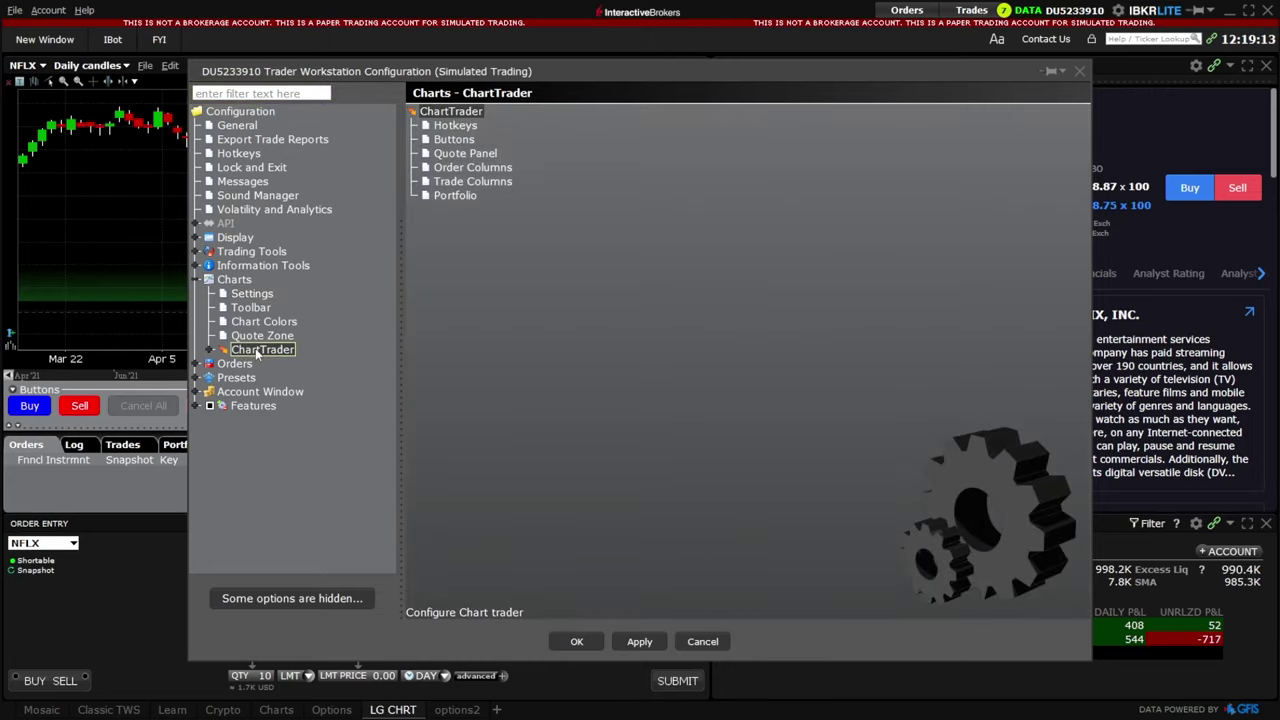
click(461, 143)
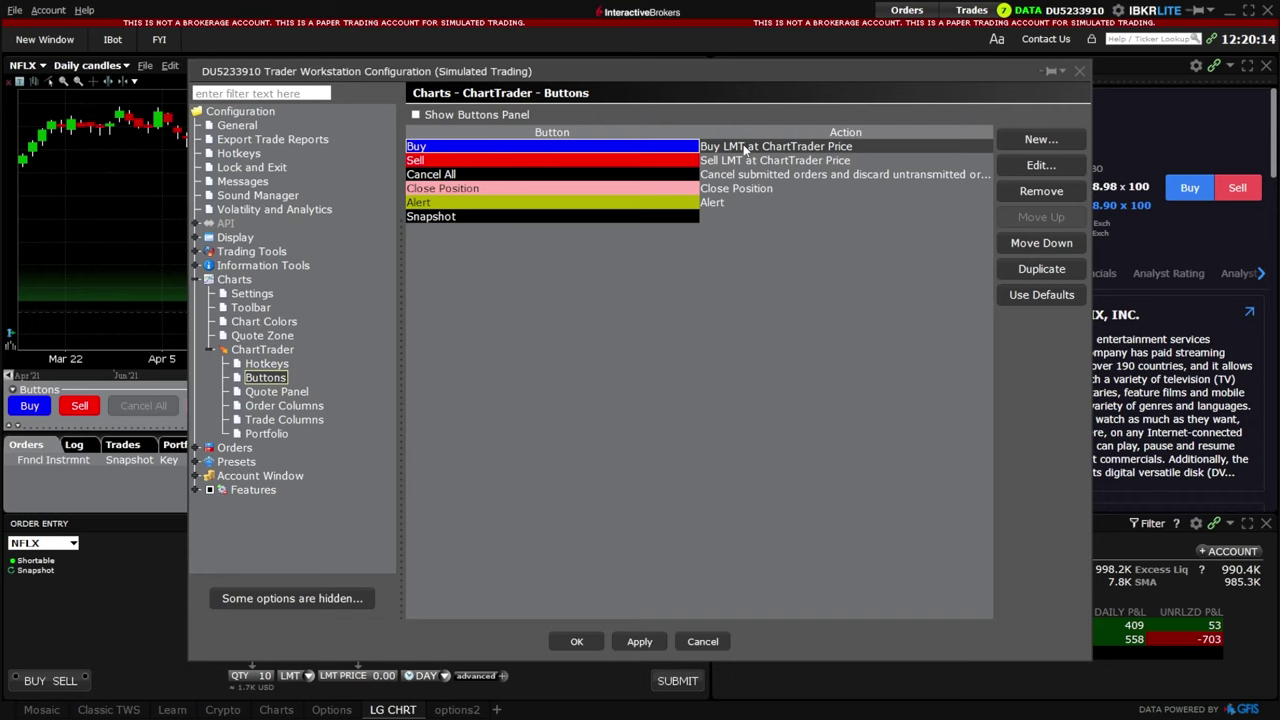
Edit the ChartTrader Buy button and change its background color to bright green.
click(642, 153)
click(1038, 170)
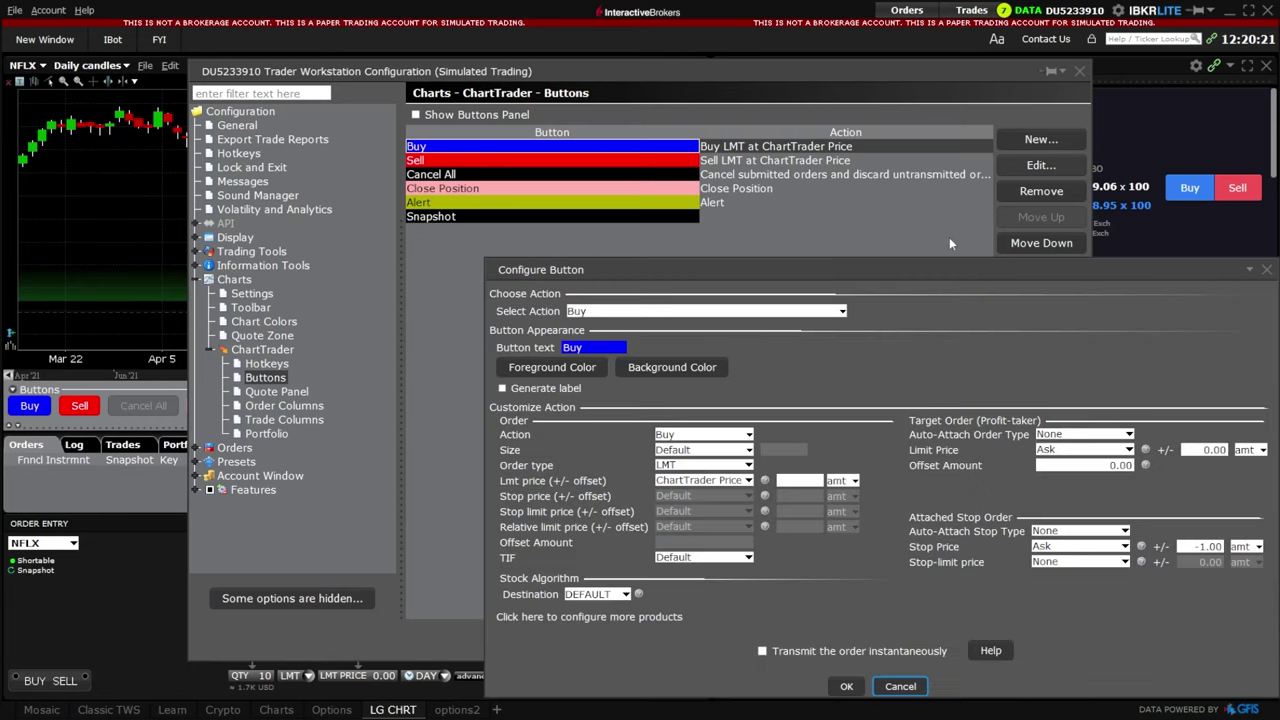
drag(936, 265, 704, 150)
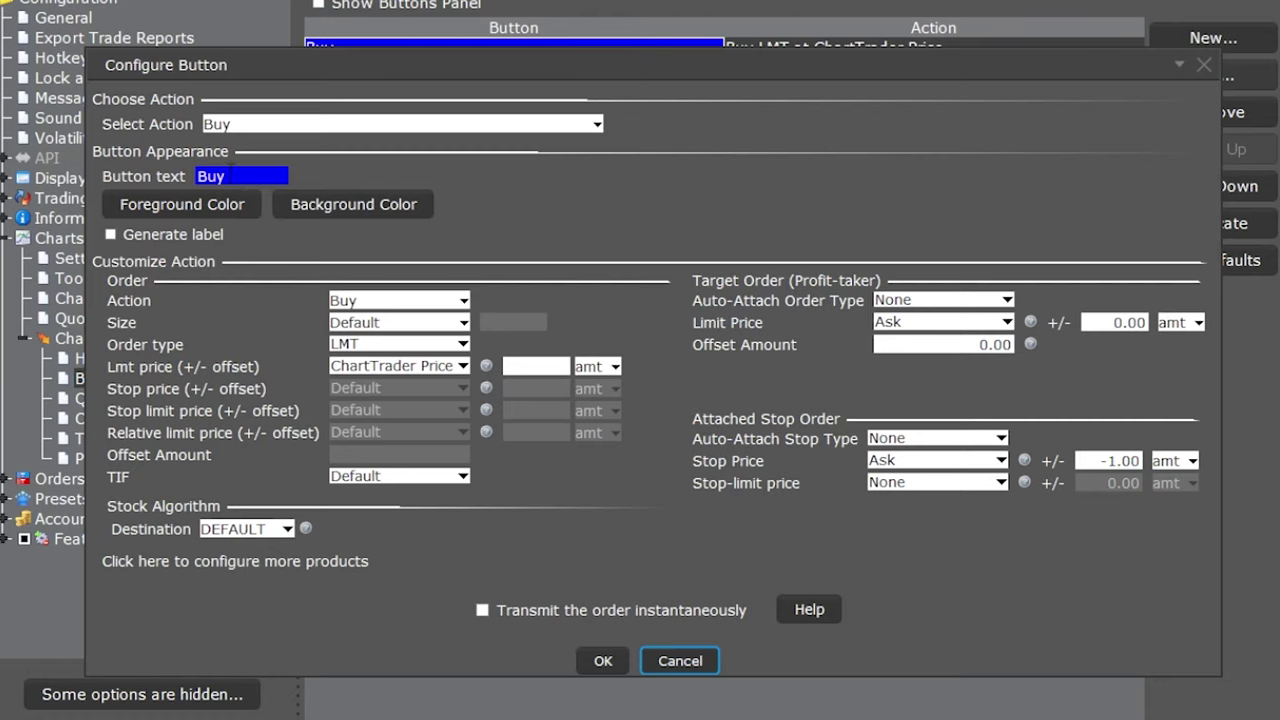
click(352, 202)
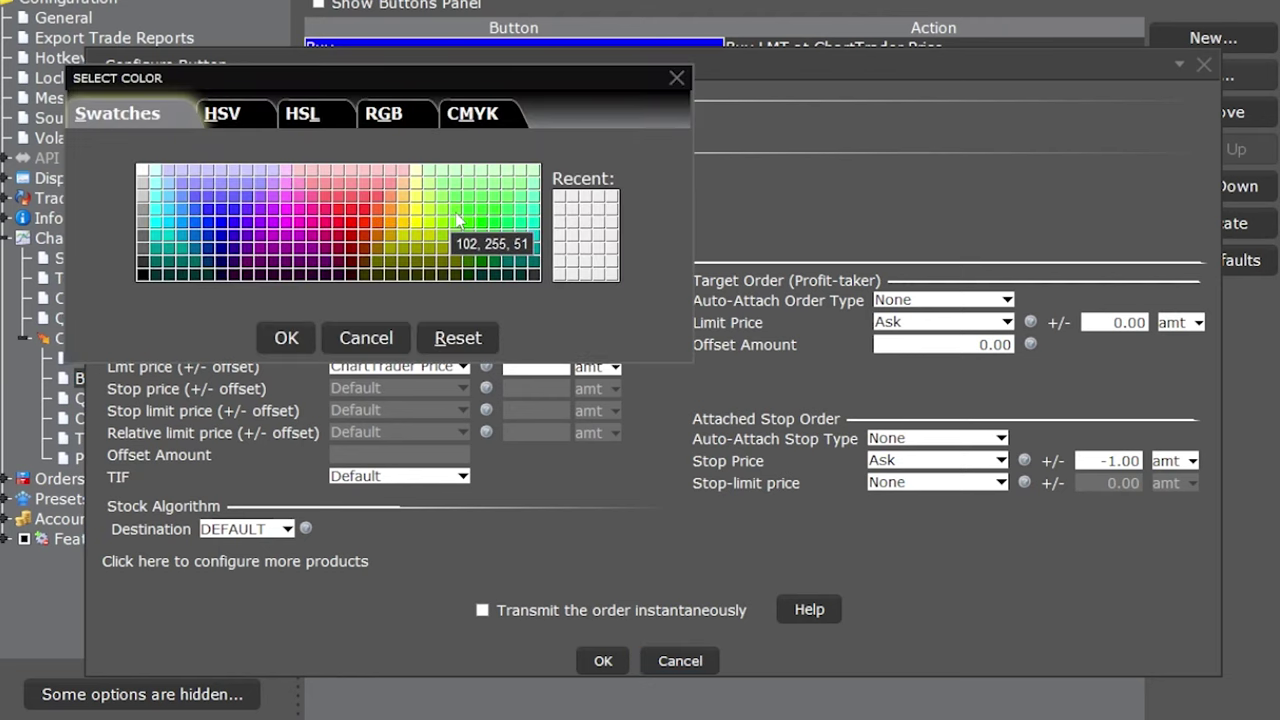
click(470, 241)
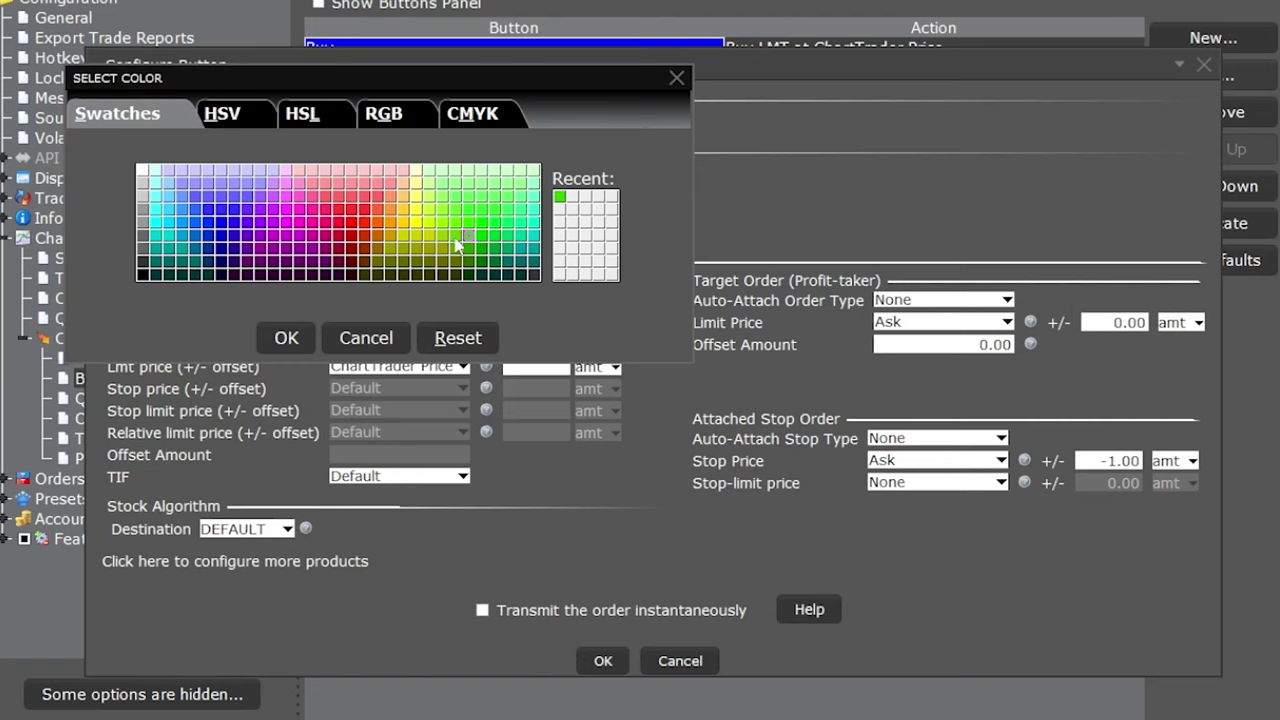
click(288, 338)
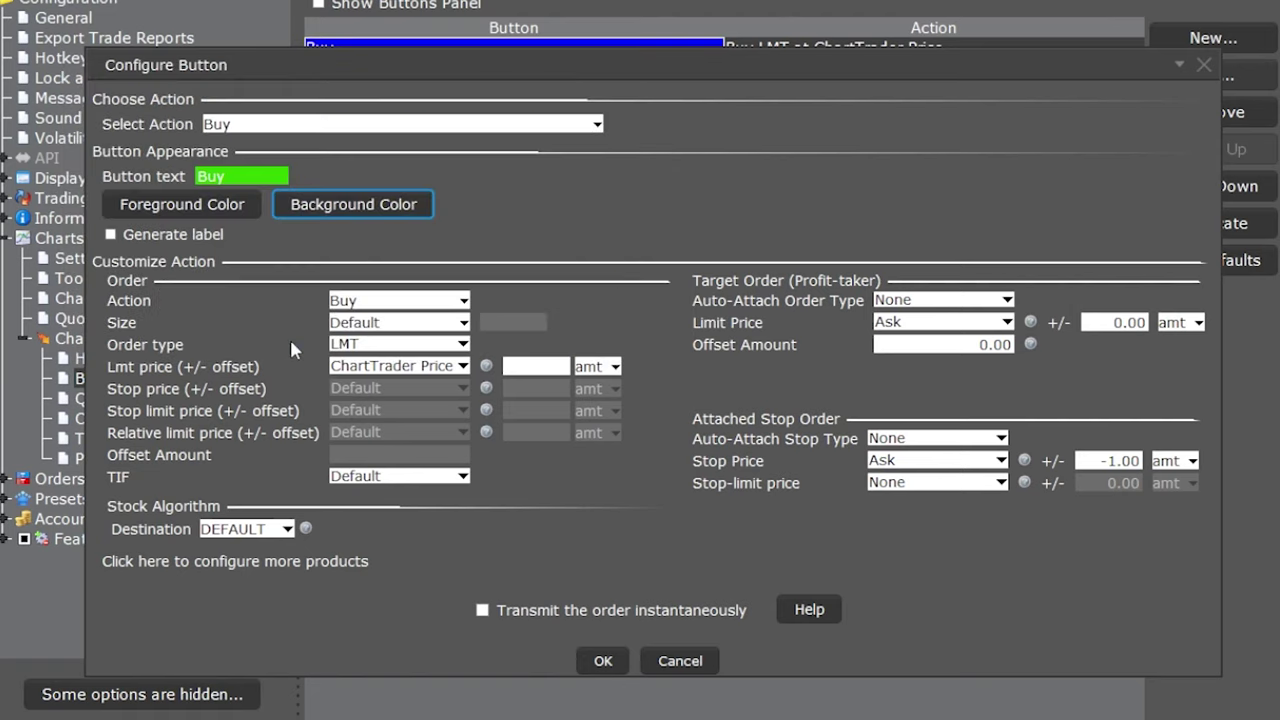
Set the Buy button's order size to Absolute with a quantity of 20.
click(357, 322)
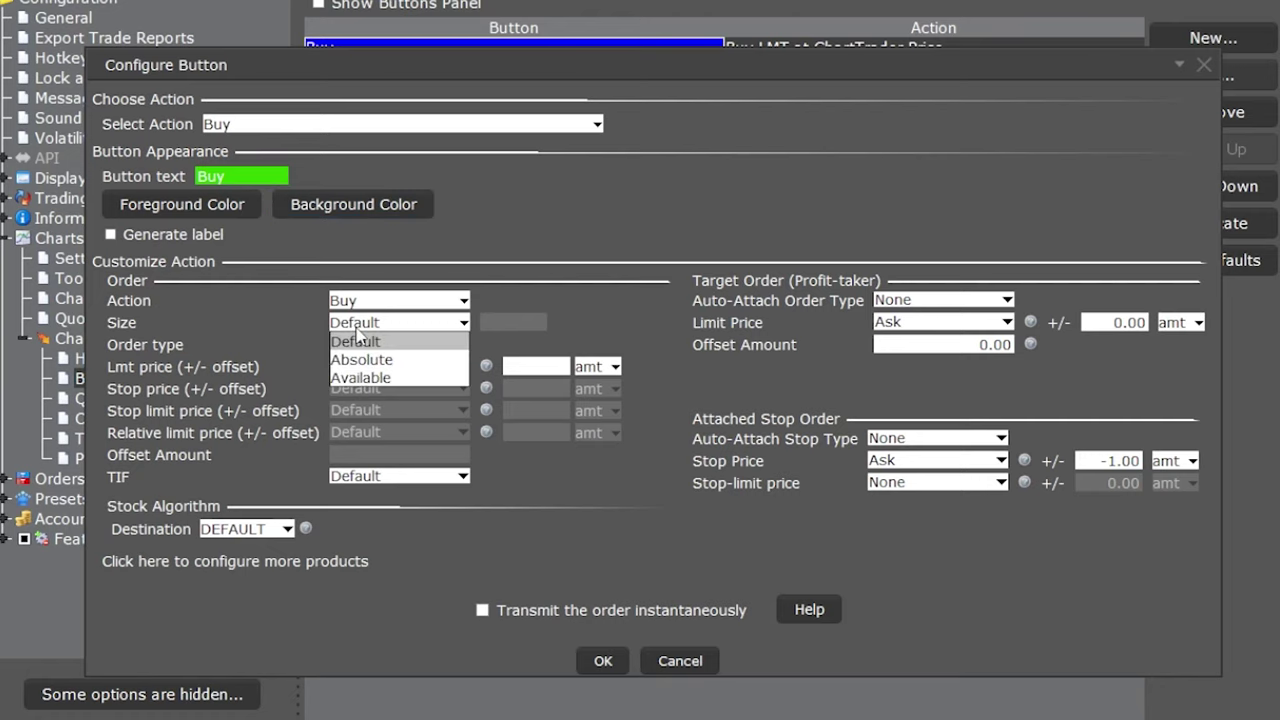
click(366, 360)
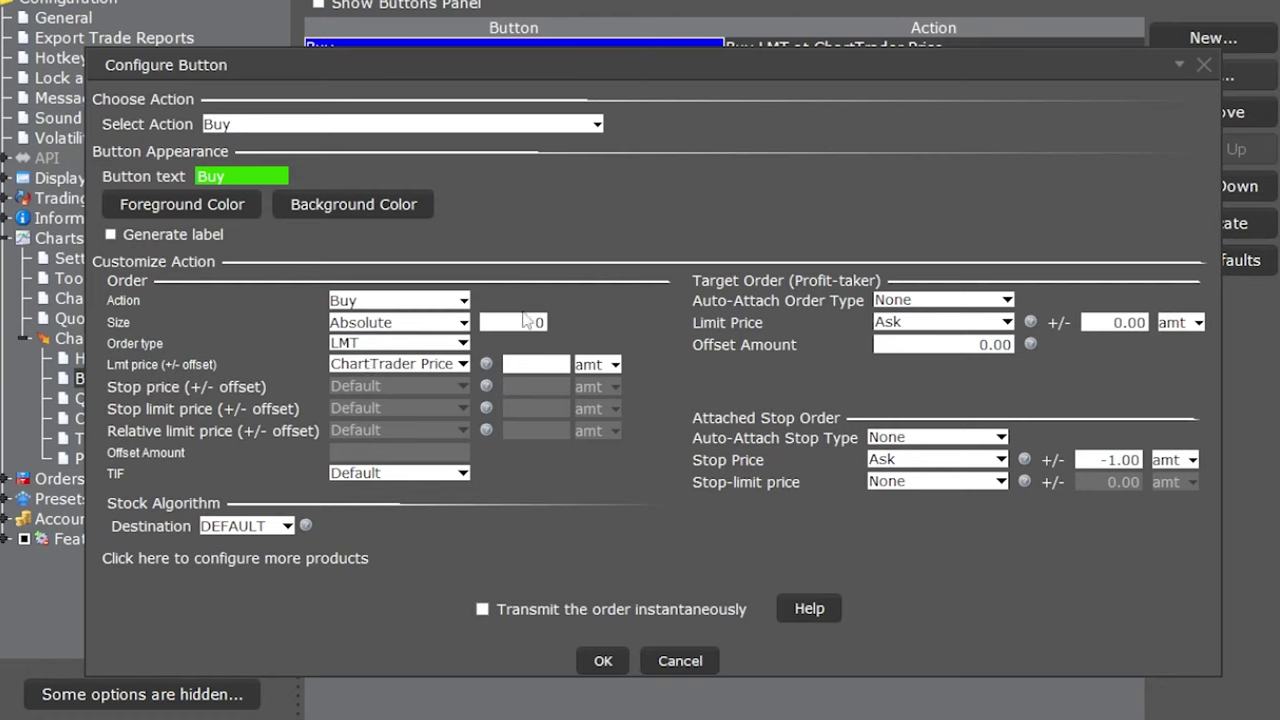
double_click(527, 321)
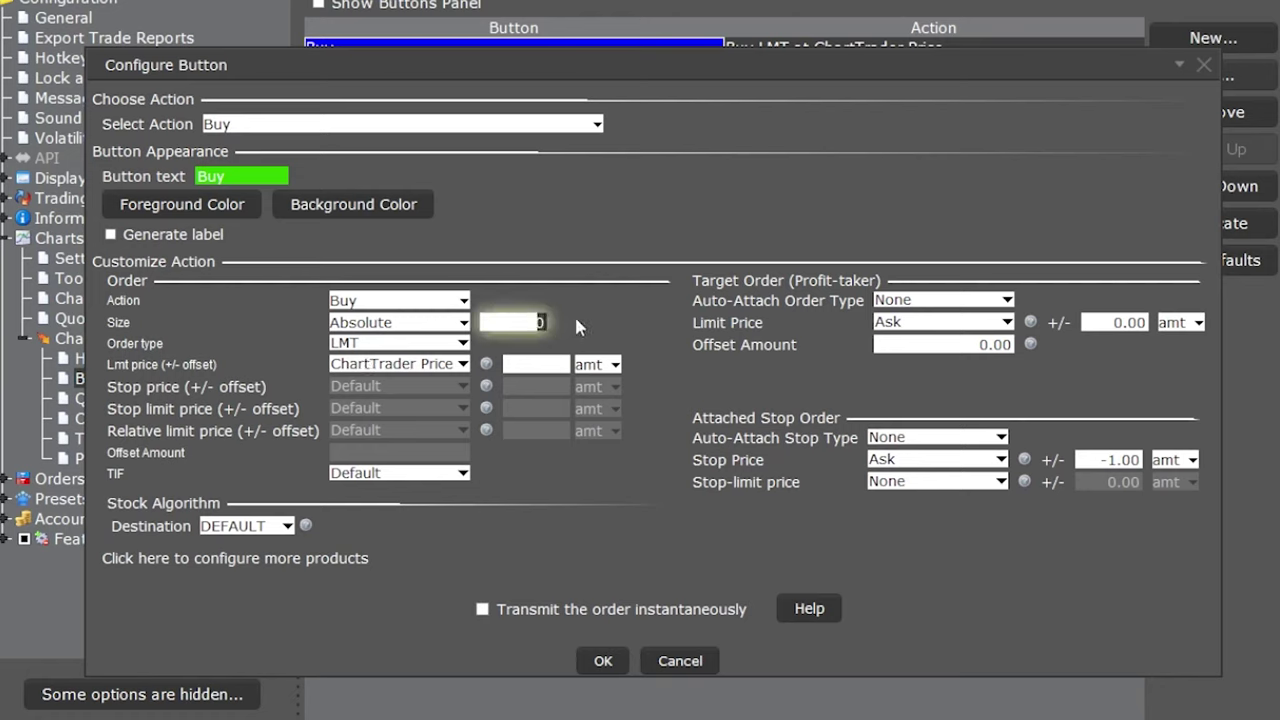
text(20)
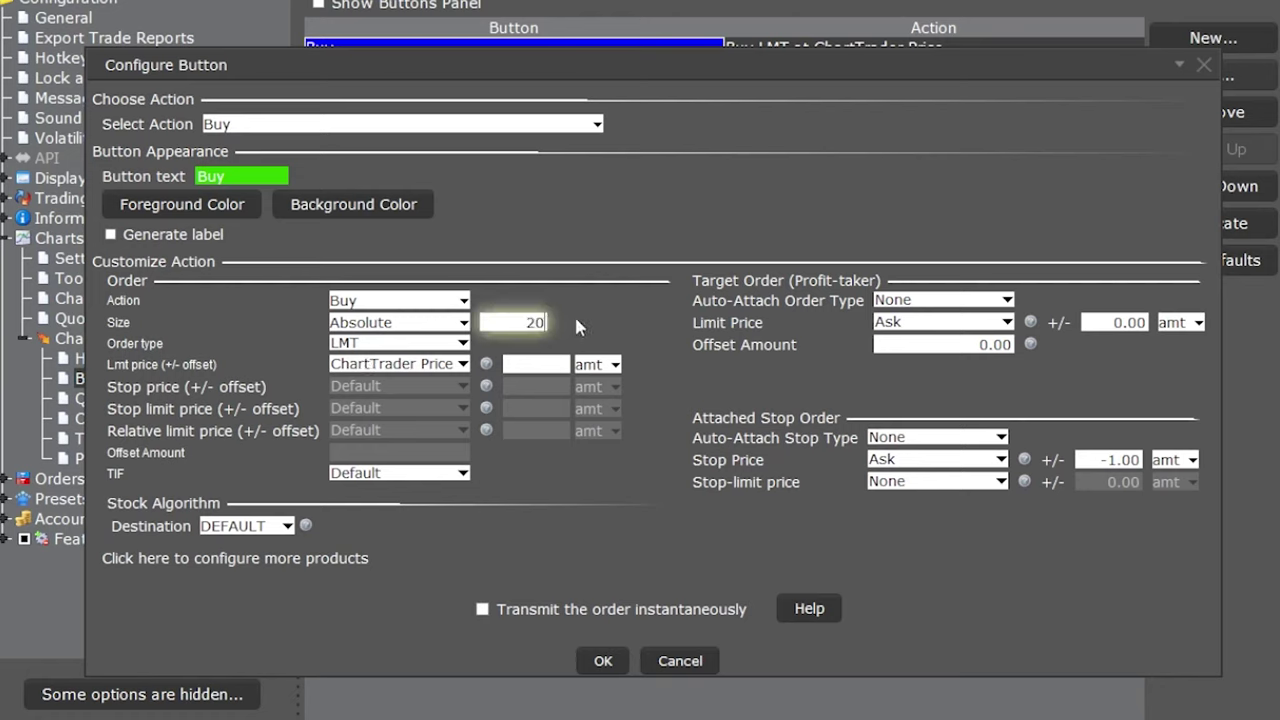
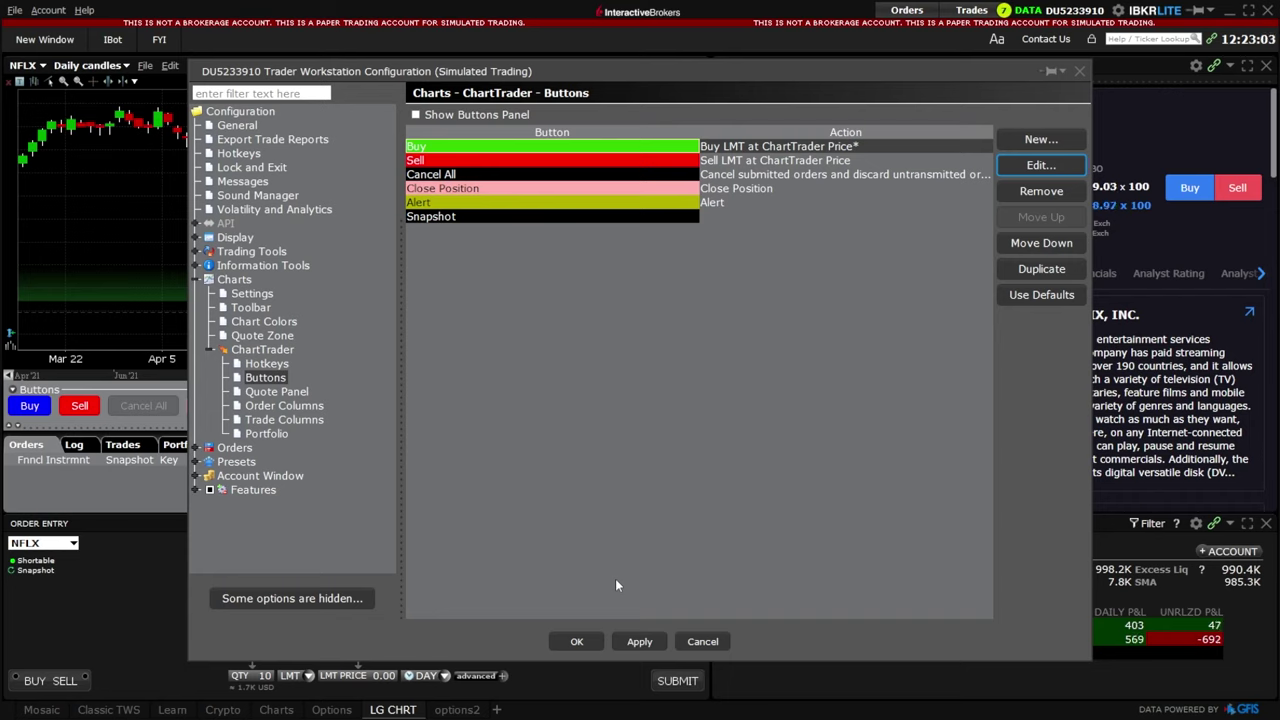
Edit the ChartTrader Sell button and set its order size to Absolute with a quantity of 20.
click(541, 158)
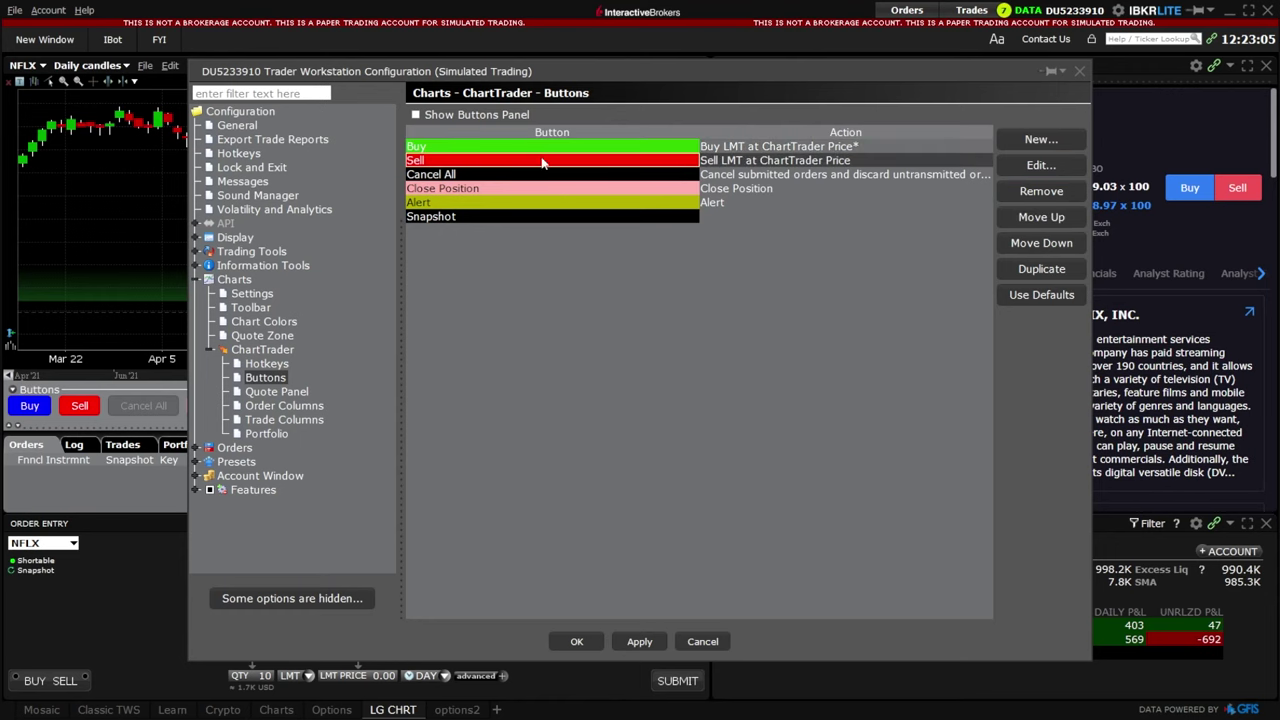
click(1041, 165)
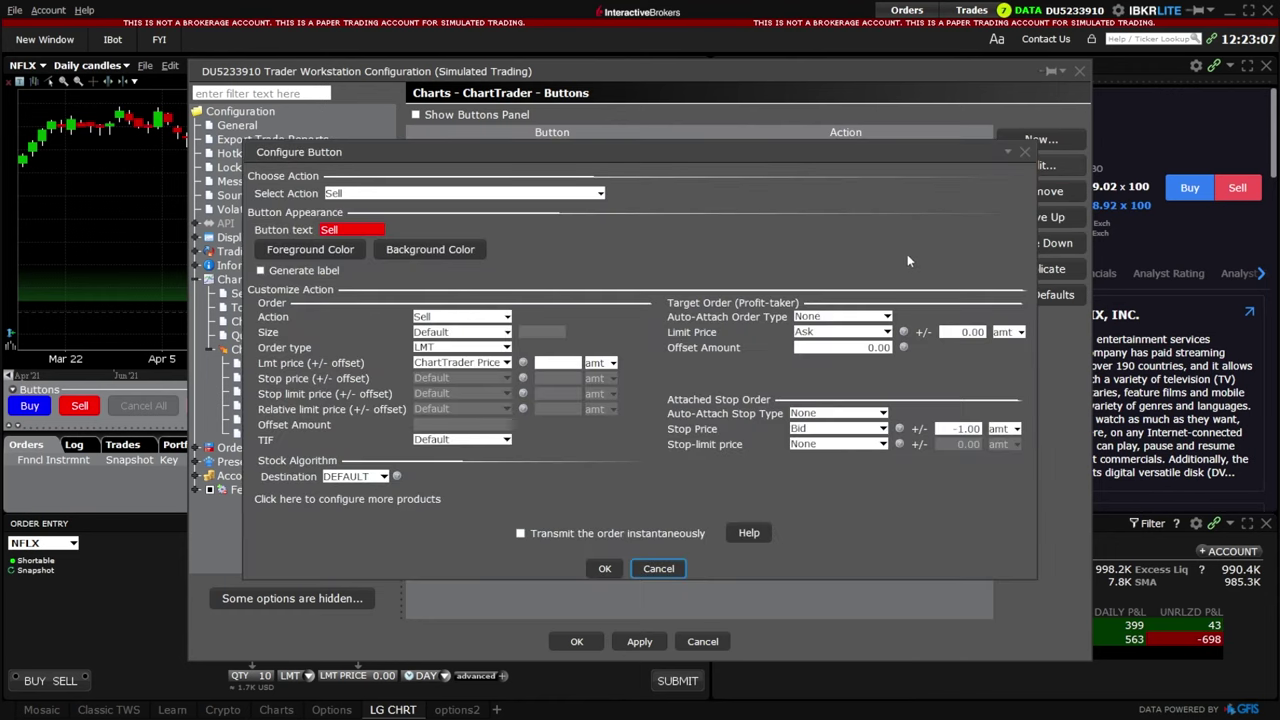
click(445, 333)
click(436, 357)
click(556, 331)
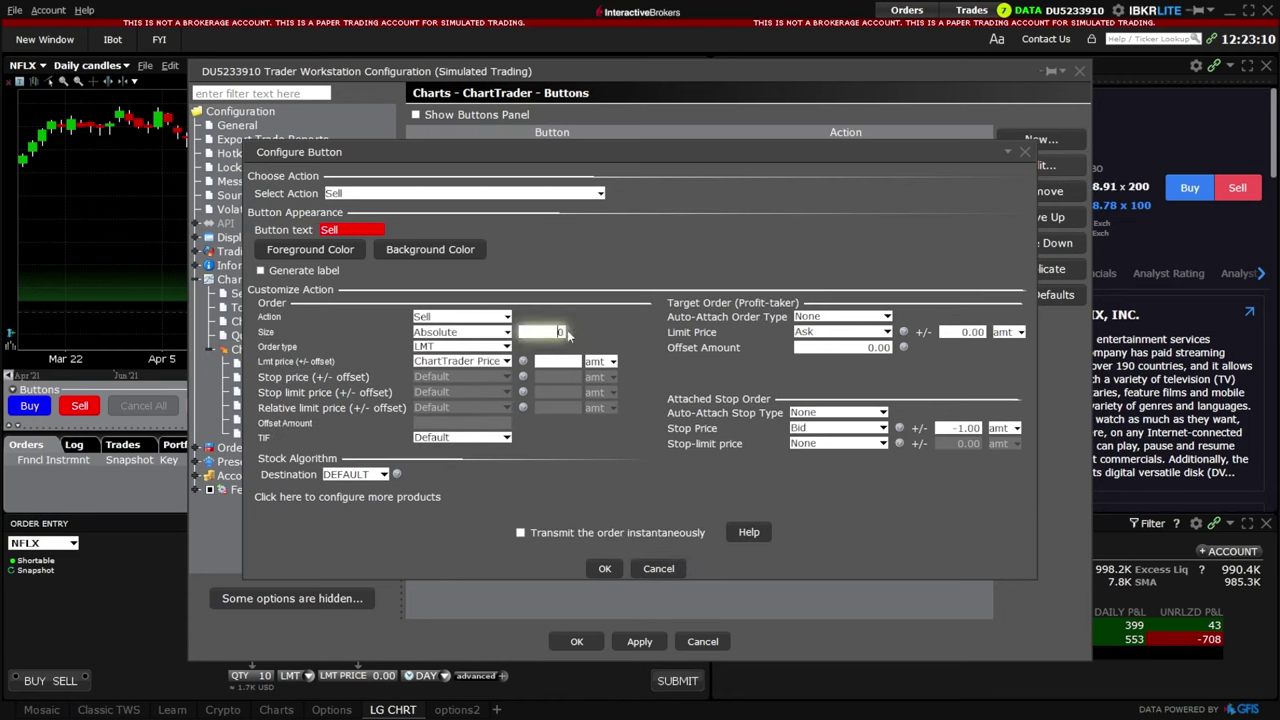
text(20)
Enable instantaneous order transmission for the Sell button and save the ChartTrader configuration.
click(521, 535)
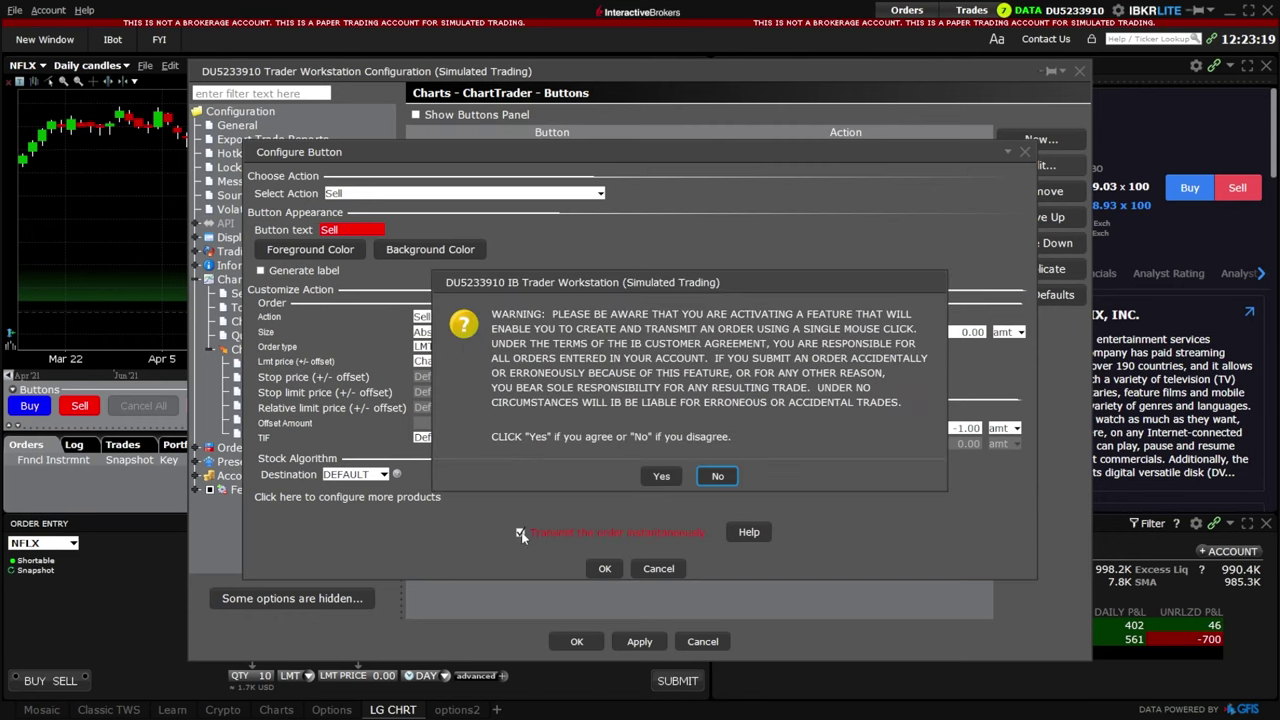
click(662, 480)
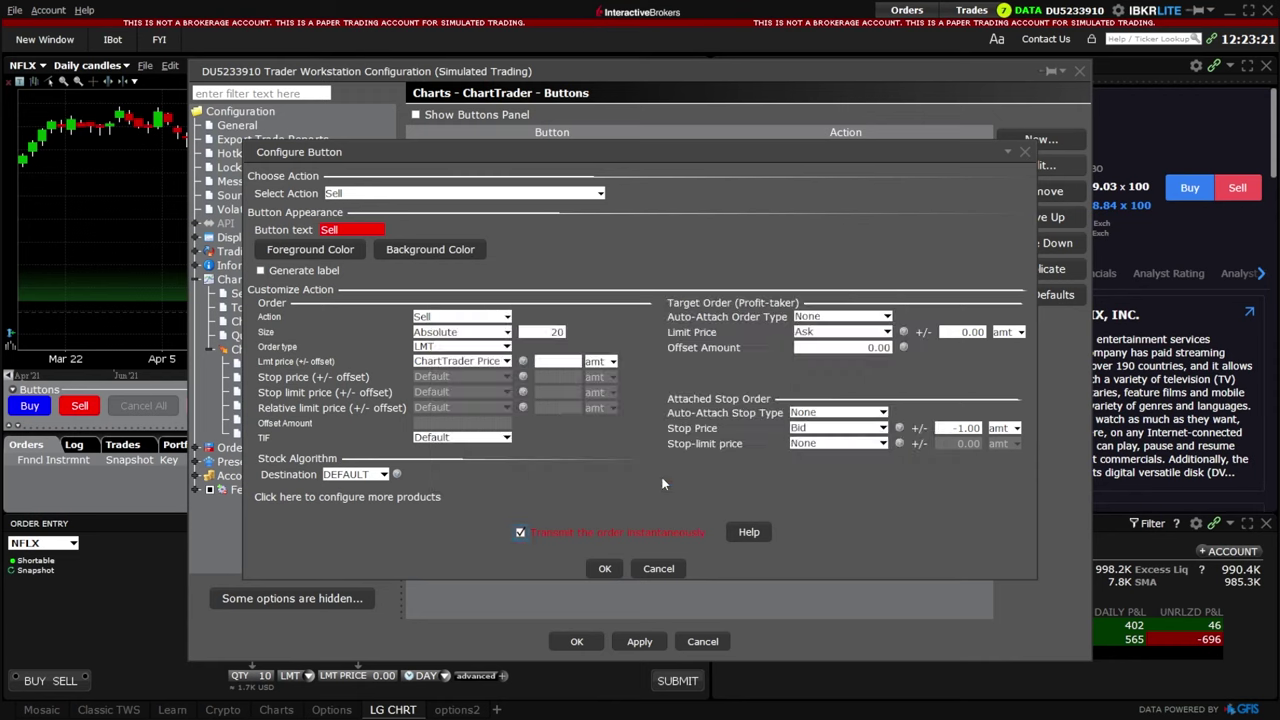
click(604, 568)
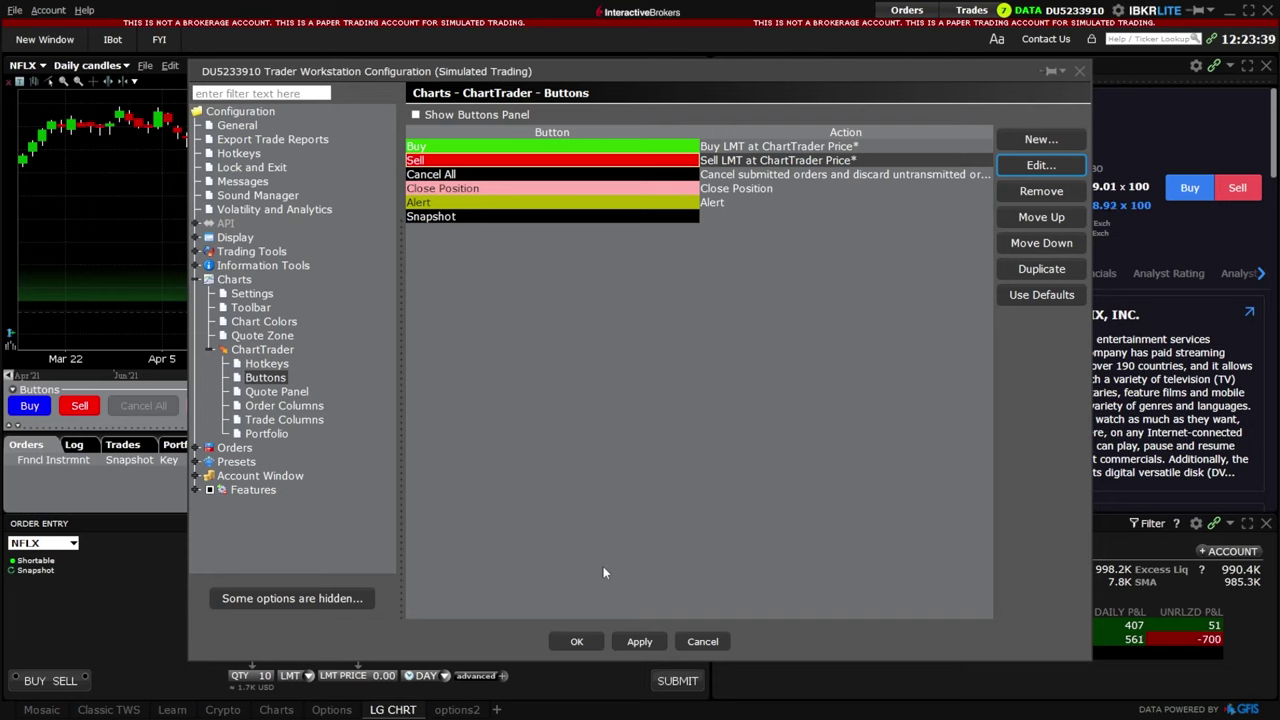
click(576, 642)
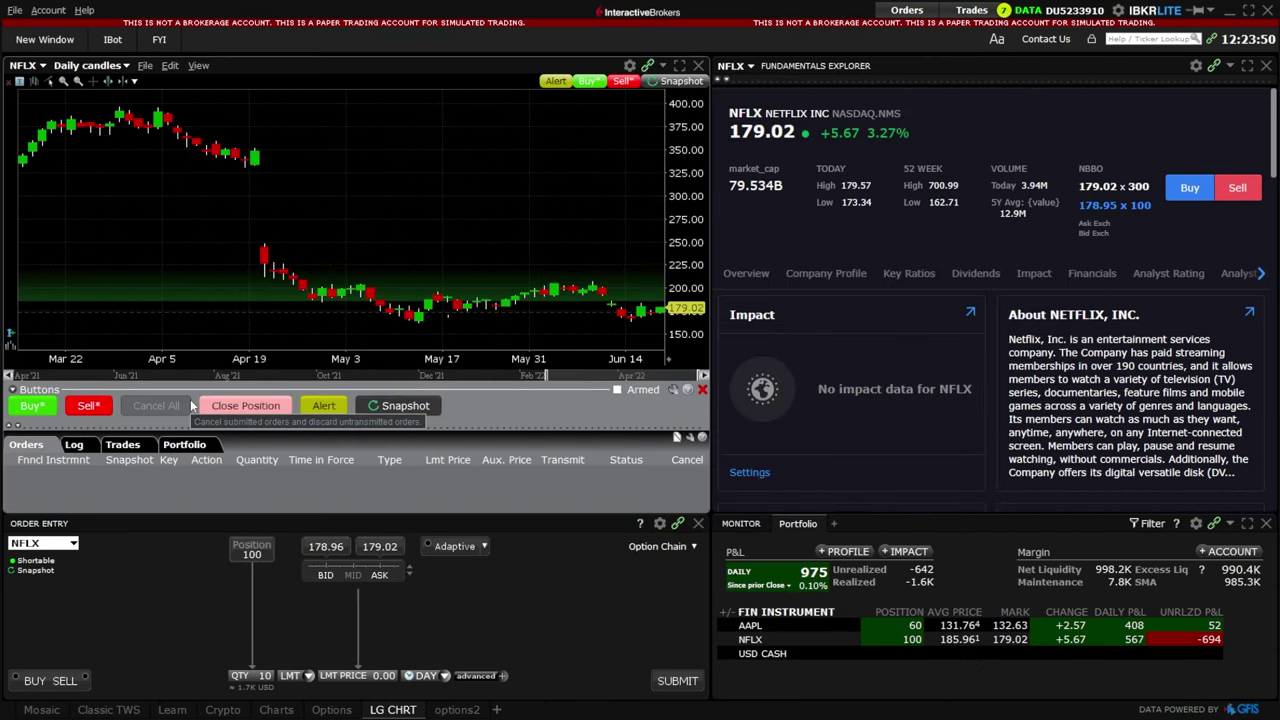
Switch the chart's instrument from NFLX to SQ.
click(22, 62)
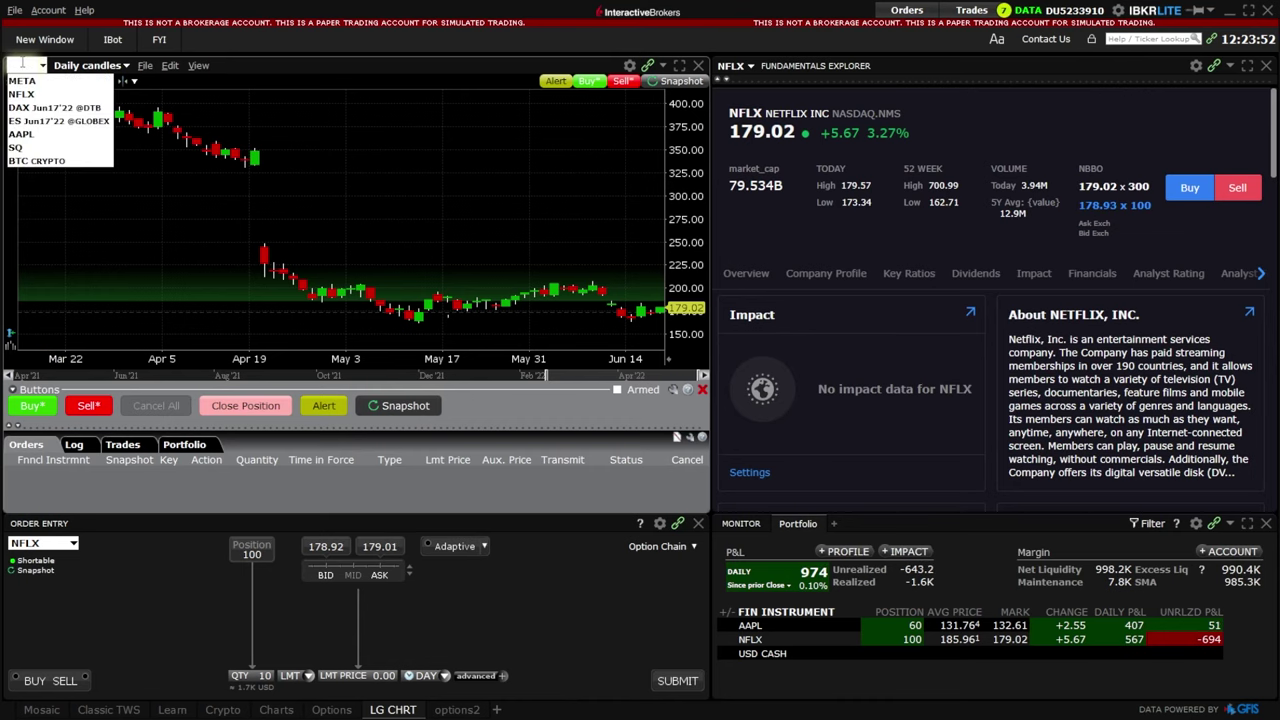
text(SQ)
key(Return)
click(36, 91)
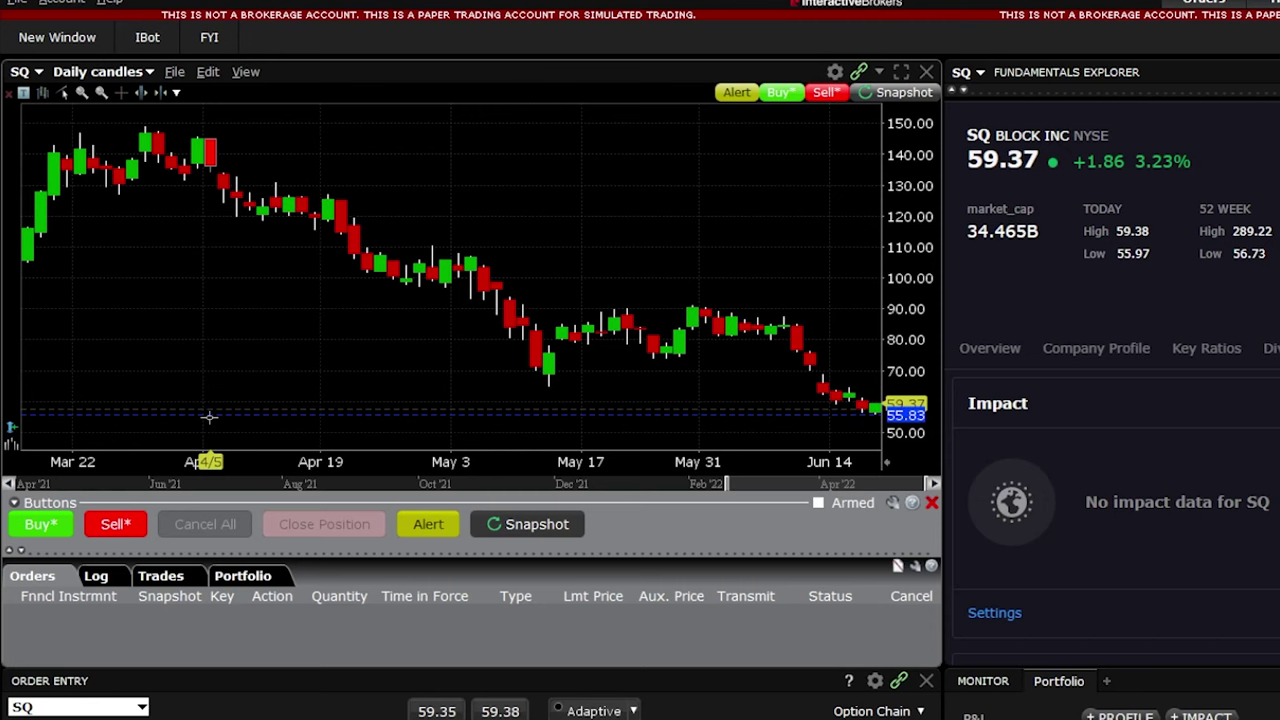
Place a buy limit order for 20 SQ shares at 55.83 on the chart and move its price line to 58.85.
click(203, 423)
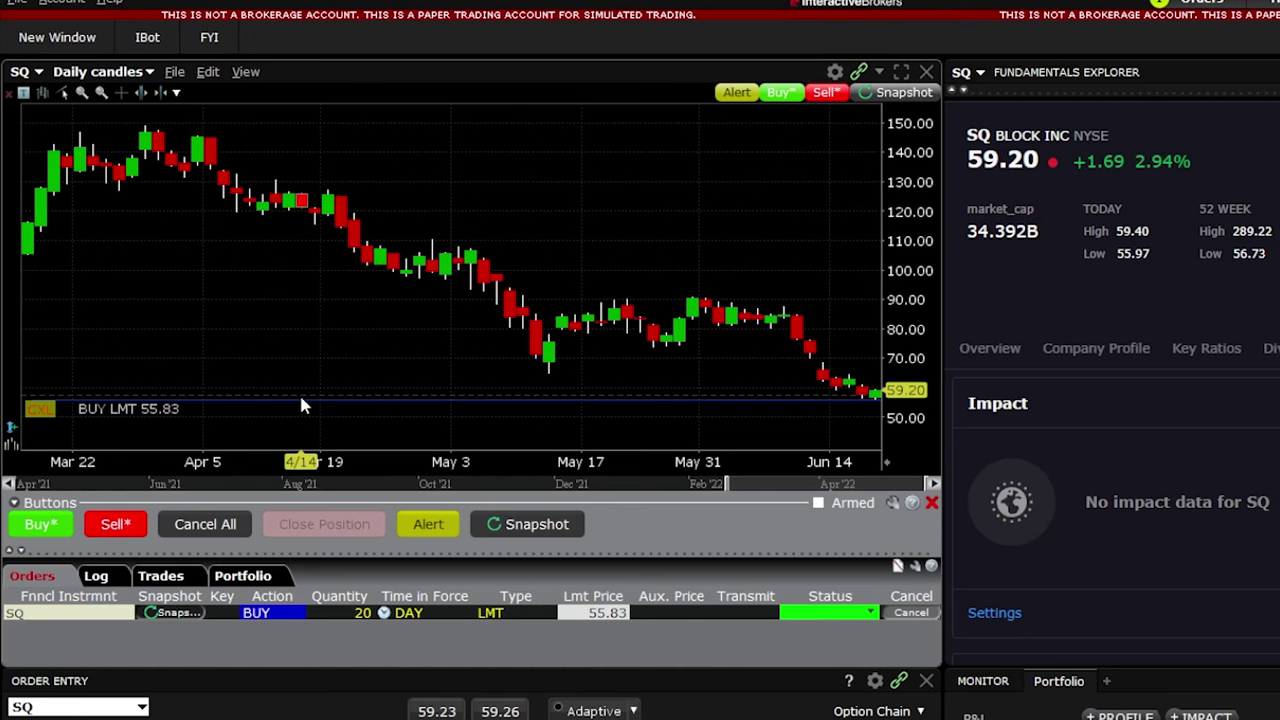
drag(308, 403, 347, 408)
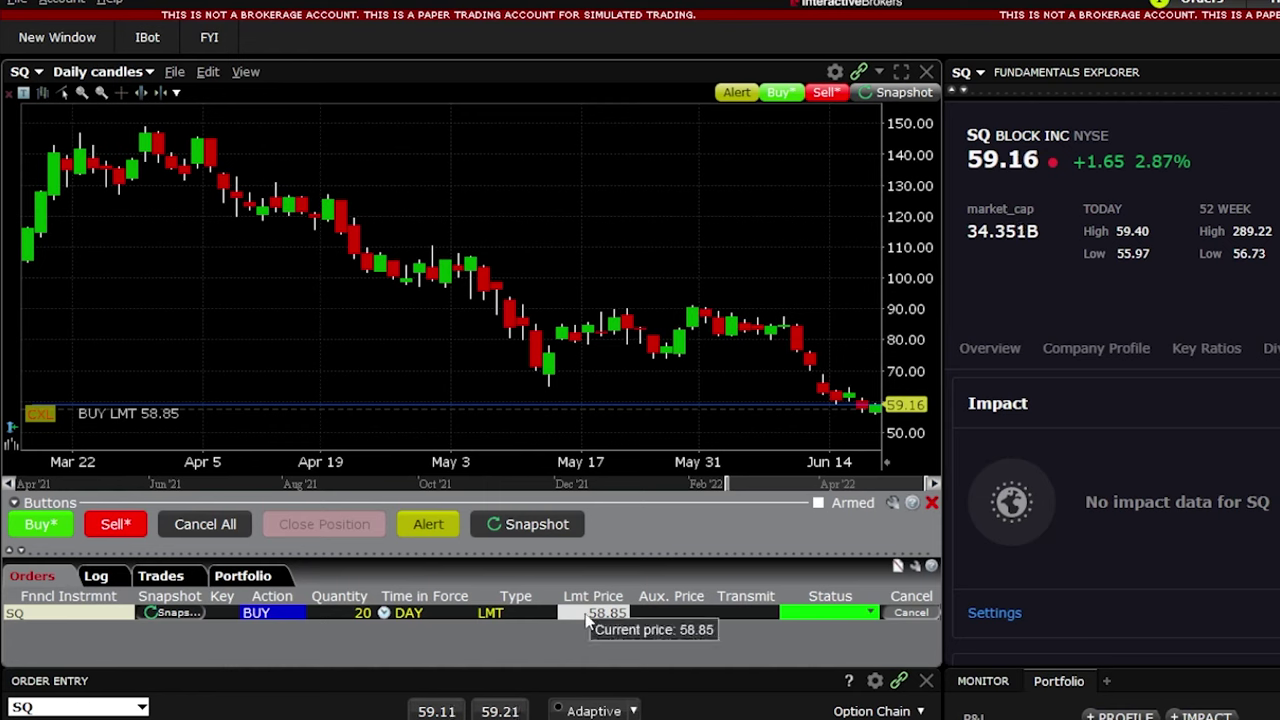
Change the limit price of the working SQ buy order to 59.00 in the orders list.
click(588, 613)
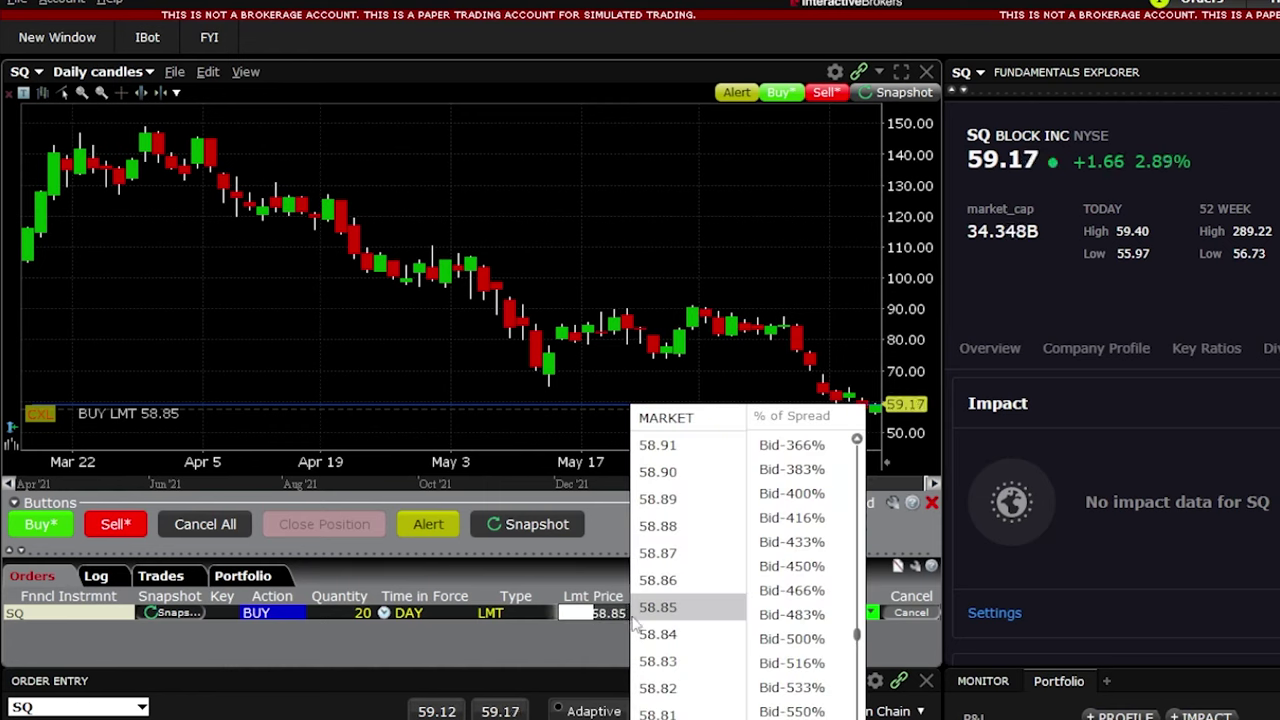
text(59)
key(Return)
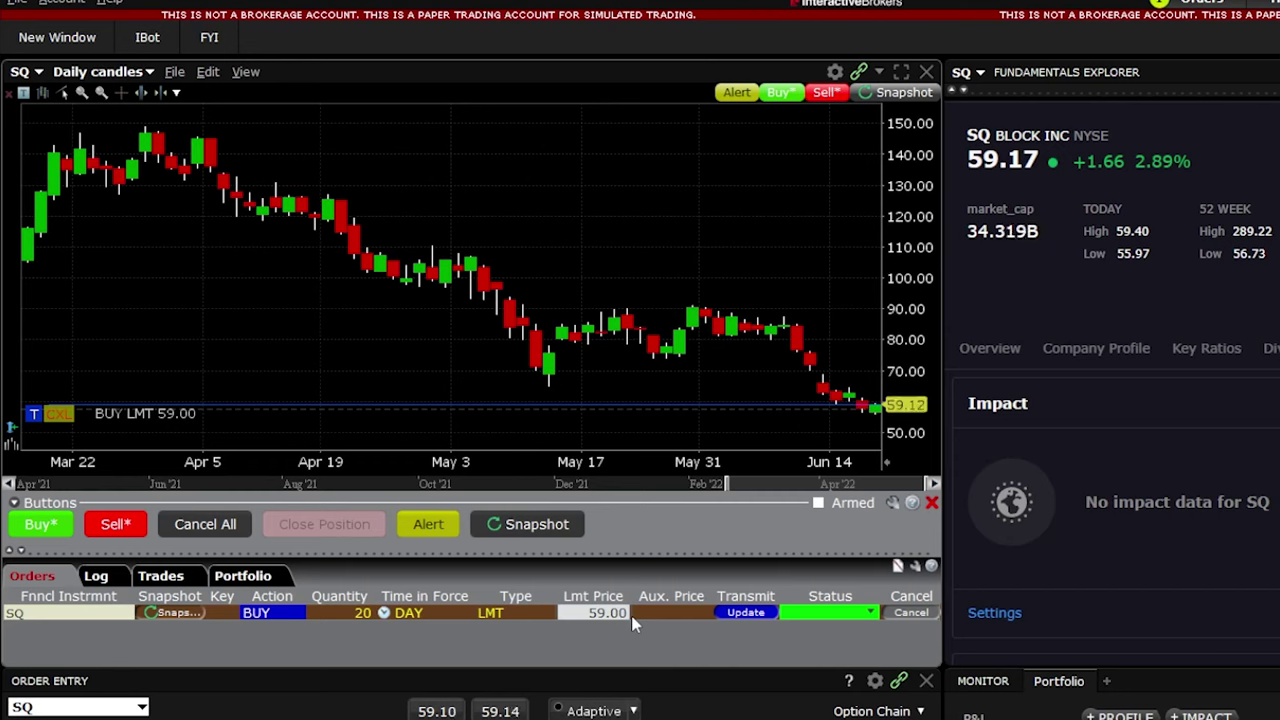
Transmit the updated limit price of the SQ buy order, then cancel that order from its line on the chart.
click(746, 613)
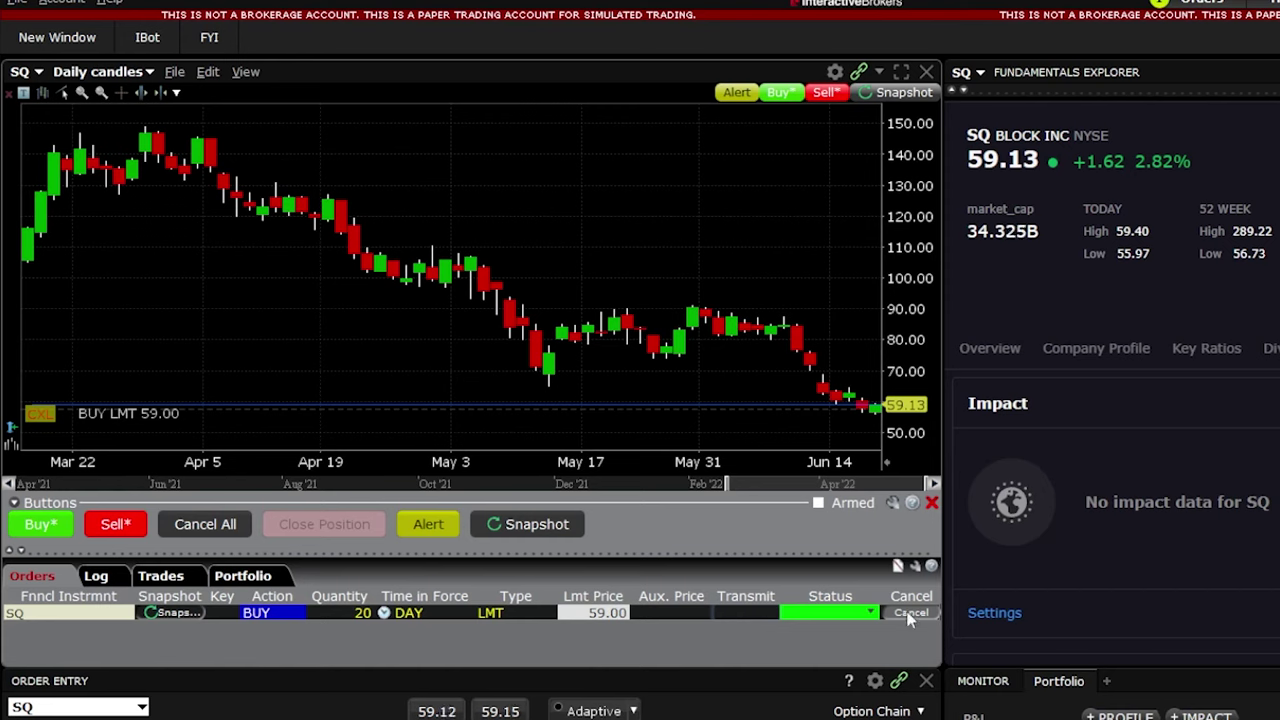
click(45, 414)
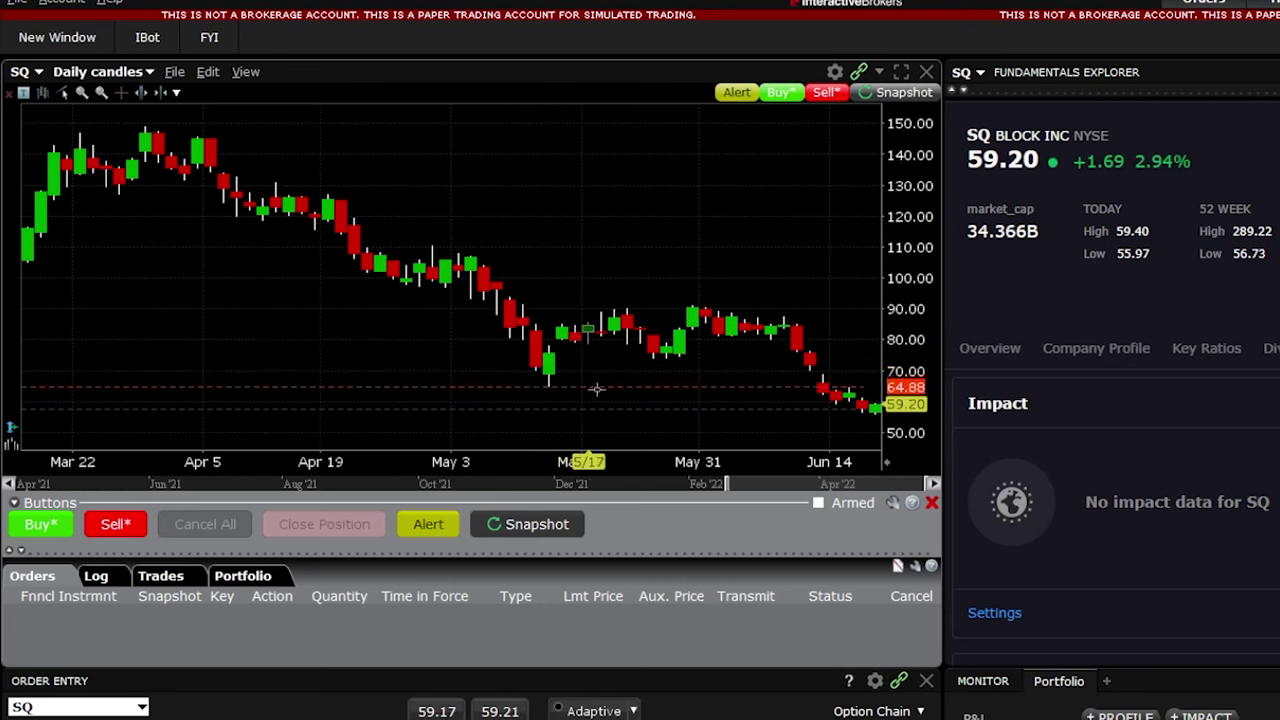
Place a sell limit order for 20 SQ shares at 64.88 on the chart and cancel it in the orders list.
click(597, 388)
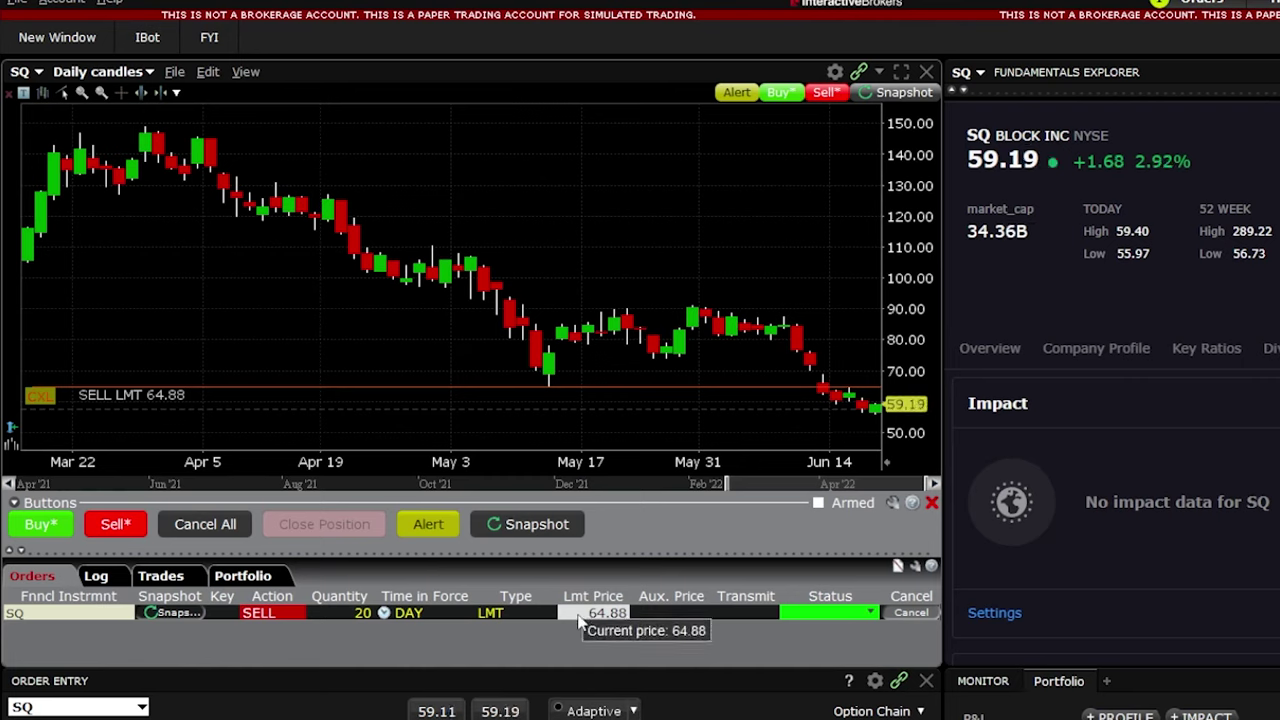
click(902, 614)
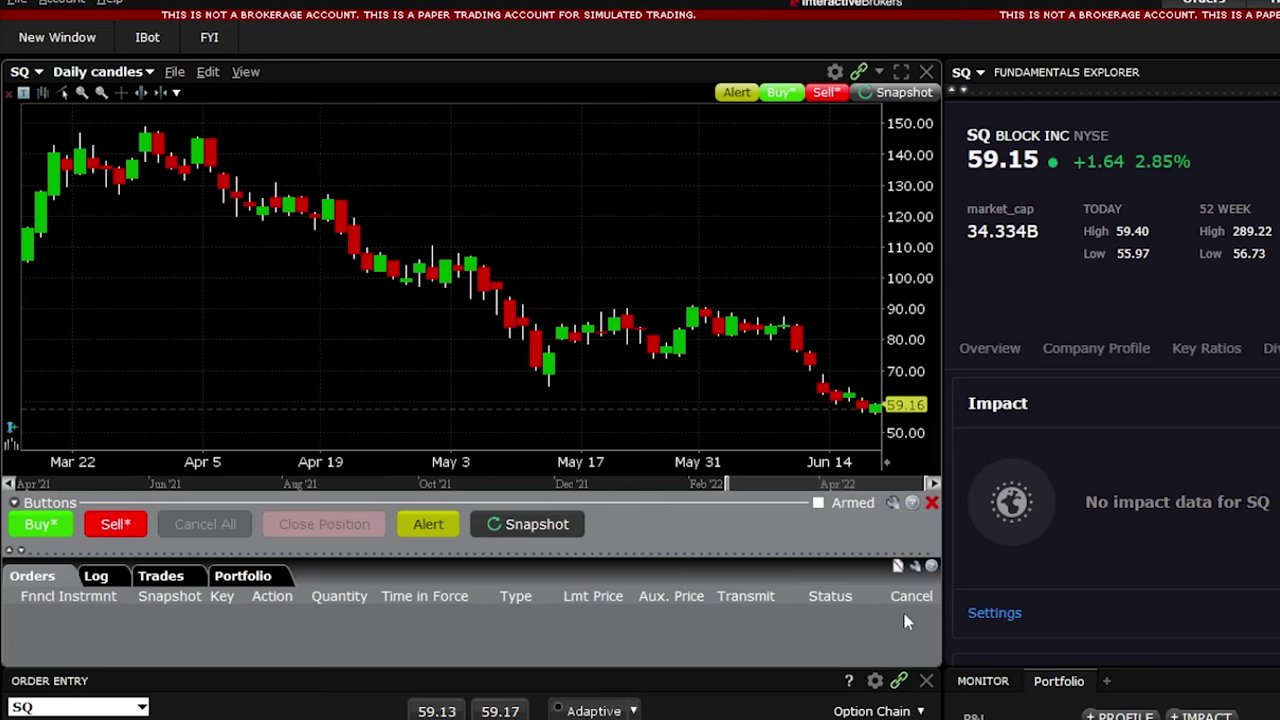
Create a new button in the ChartTrader button configuration and assign it the Buy action.
click(835, 72)
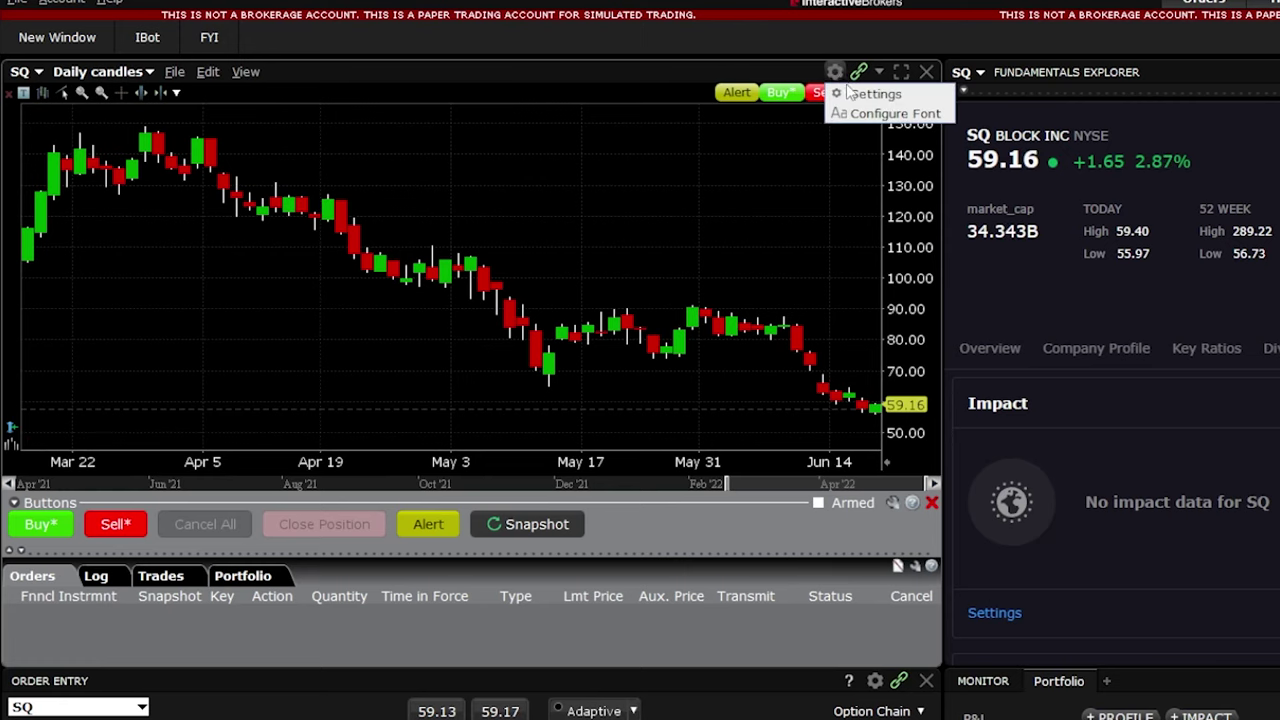
click(849, 93)
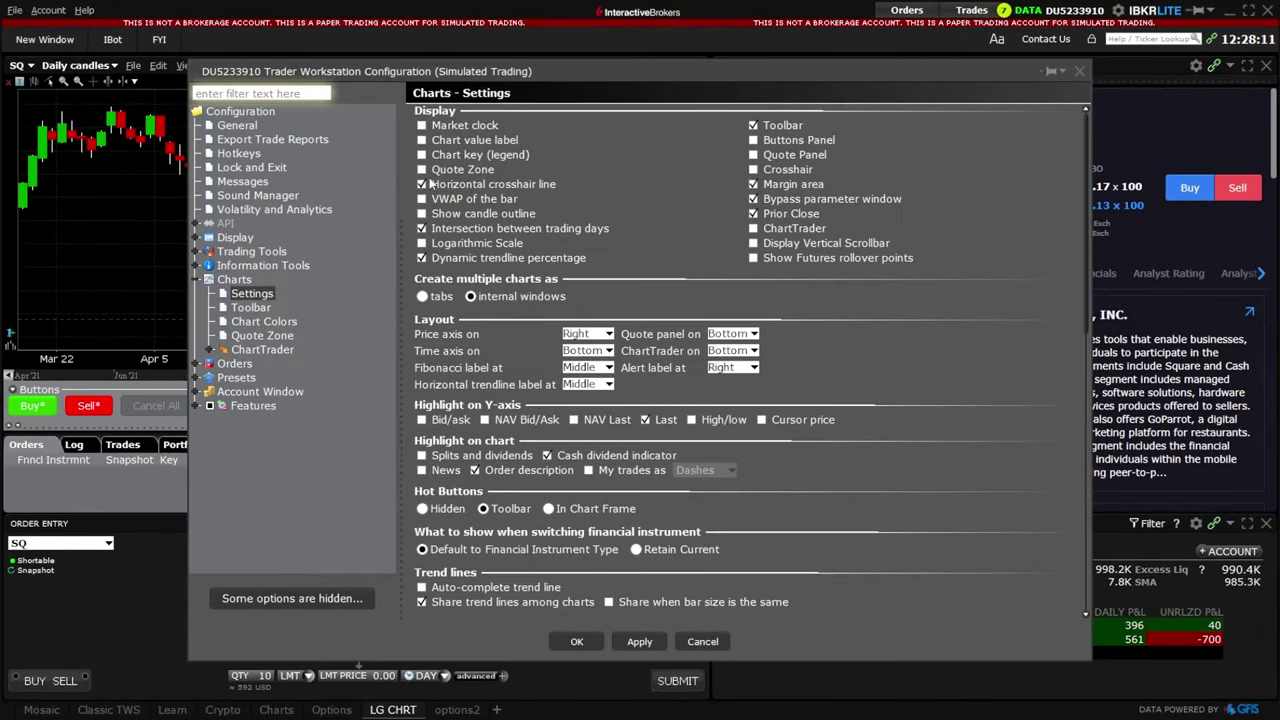
click(270, 351)
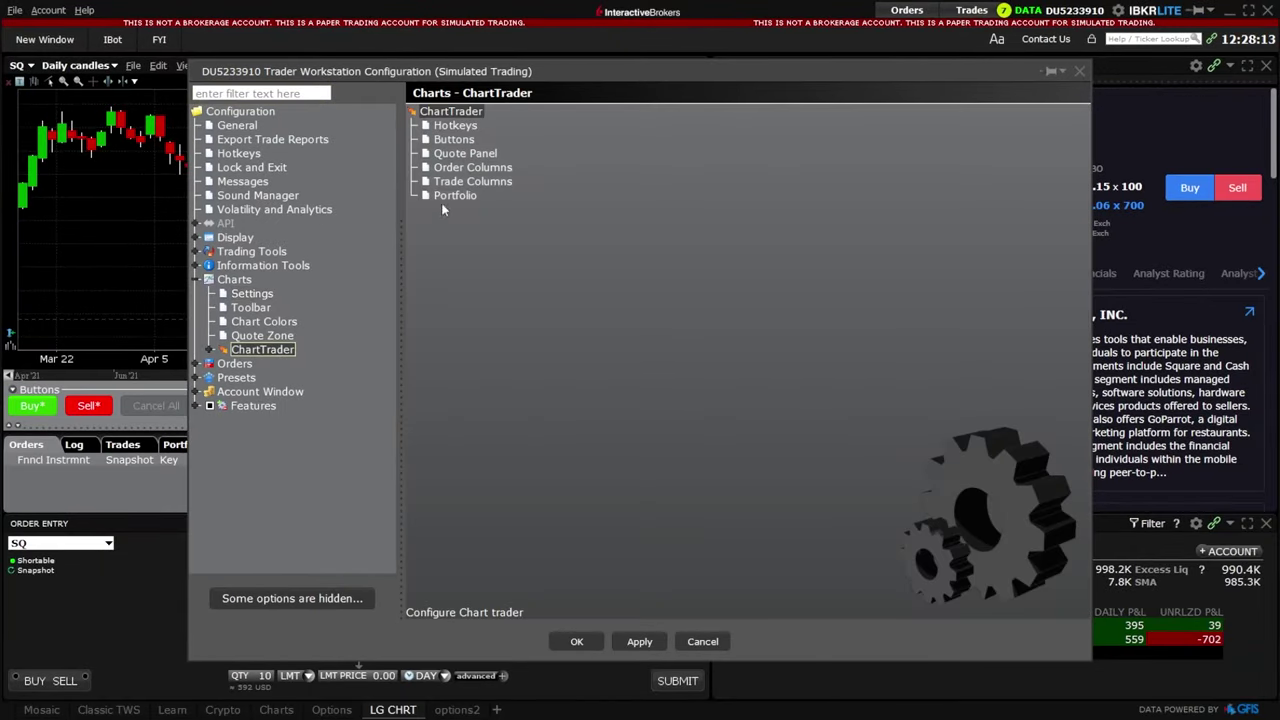
click(465, 140)
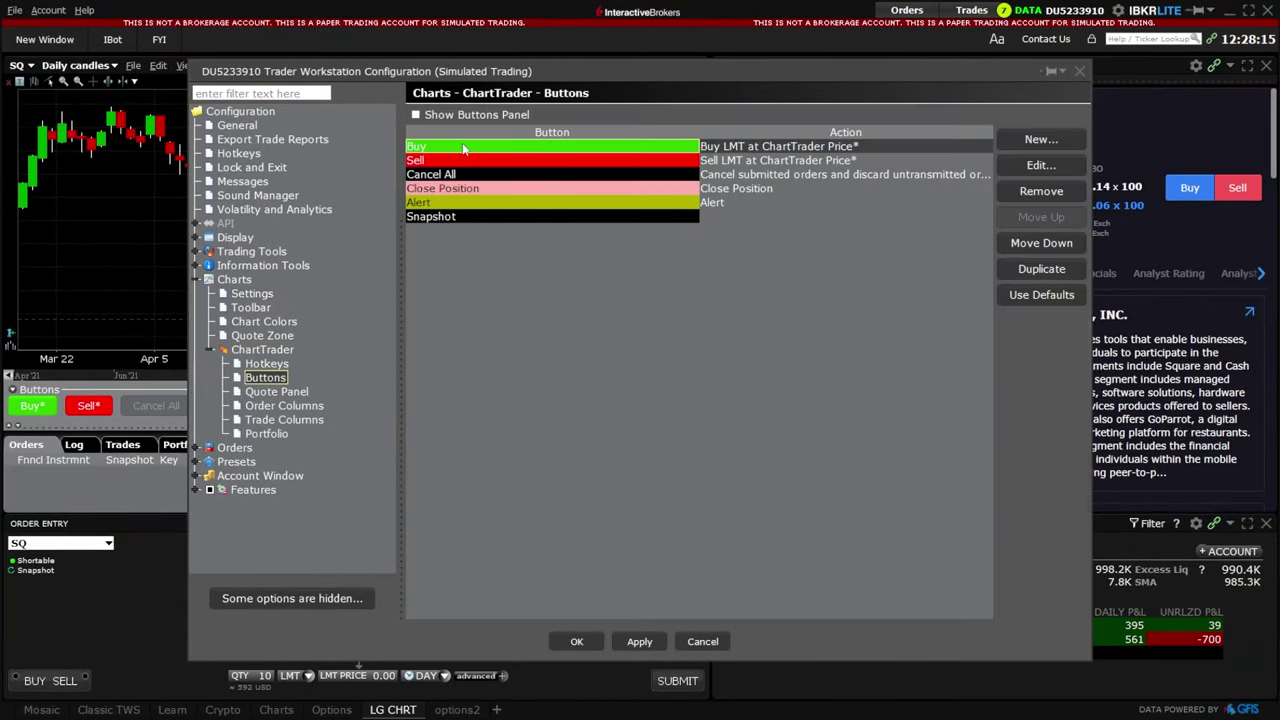
click(1047, 141)
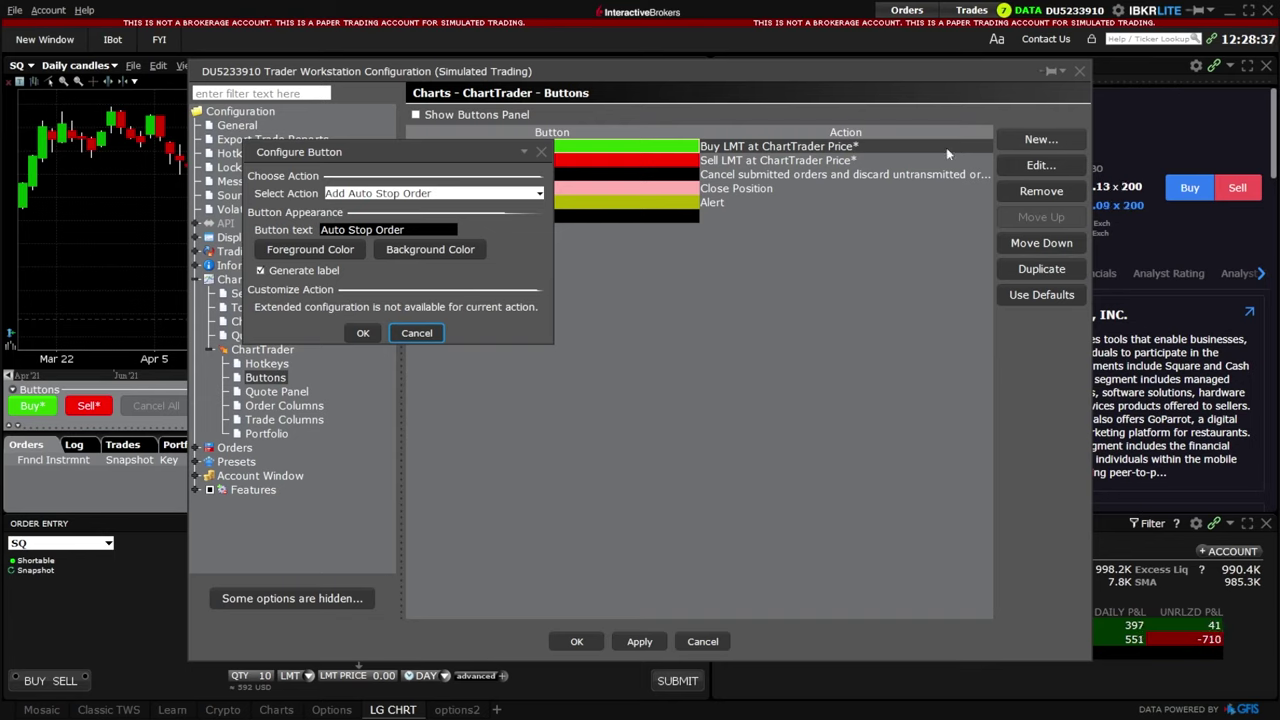
click(426, 192)
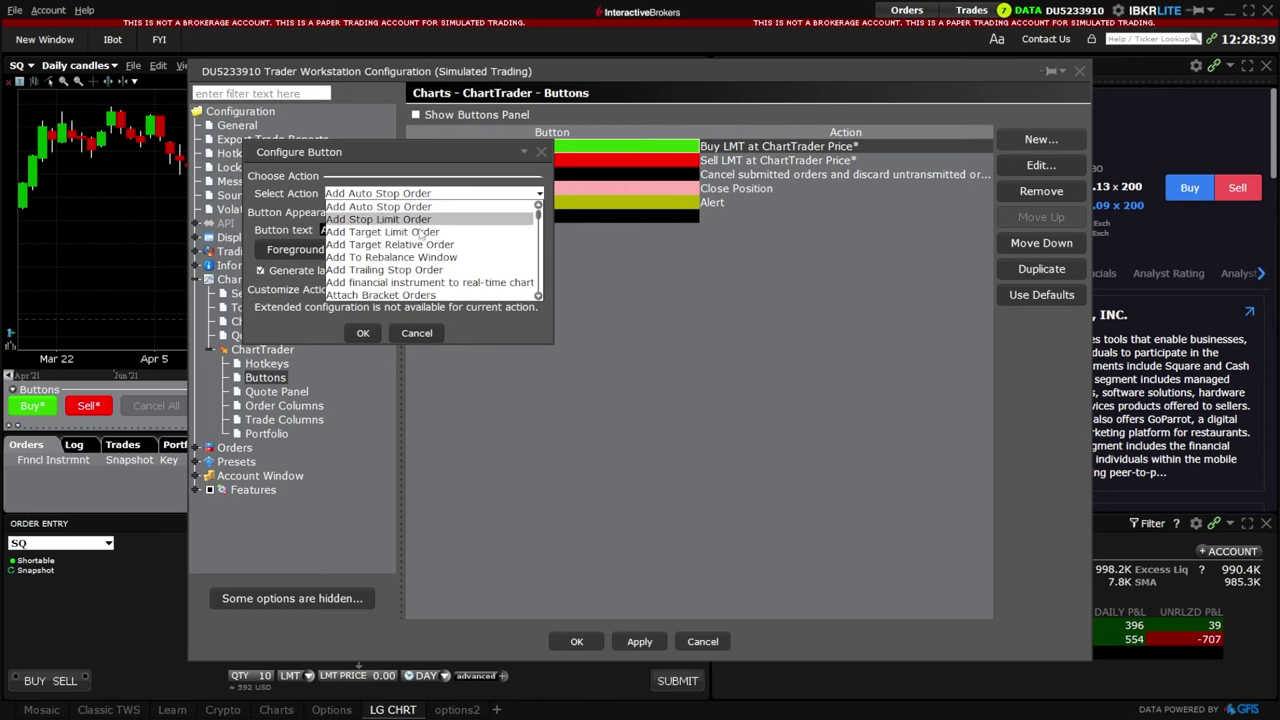
scroll(421, 244, down, 2)
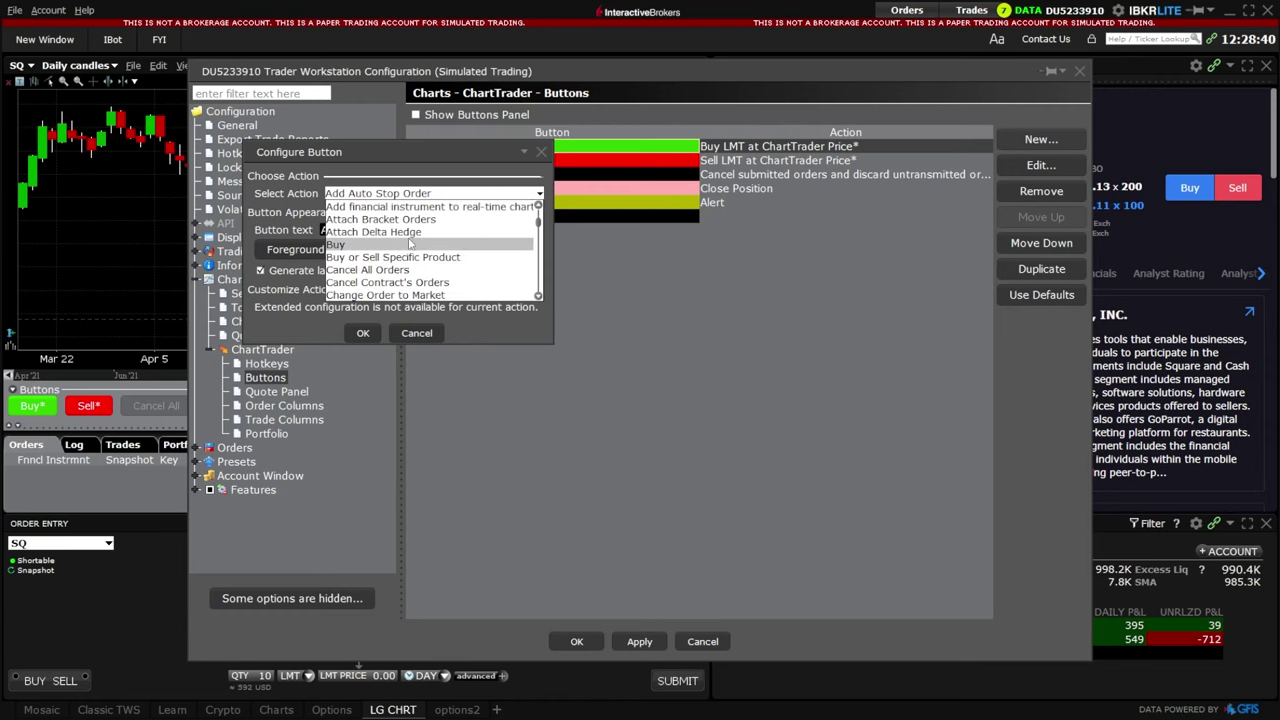
click(370, 245)
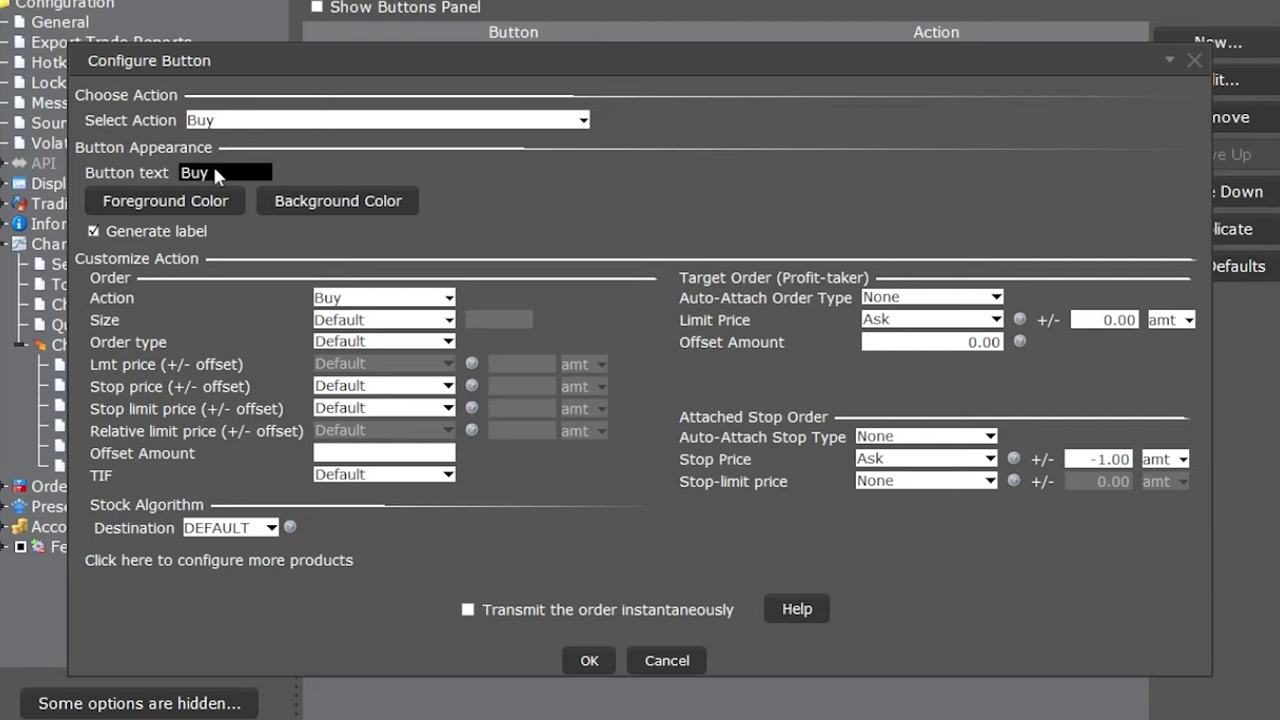
Turn off the generated label, name the new button Buy MKT and give it a green background.
click(94, 232)
text(MKT)
click(308, 204)
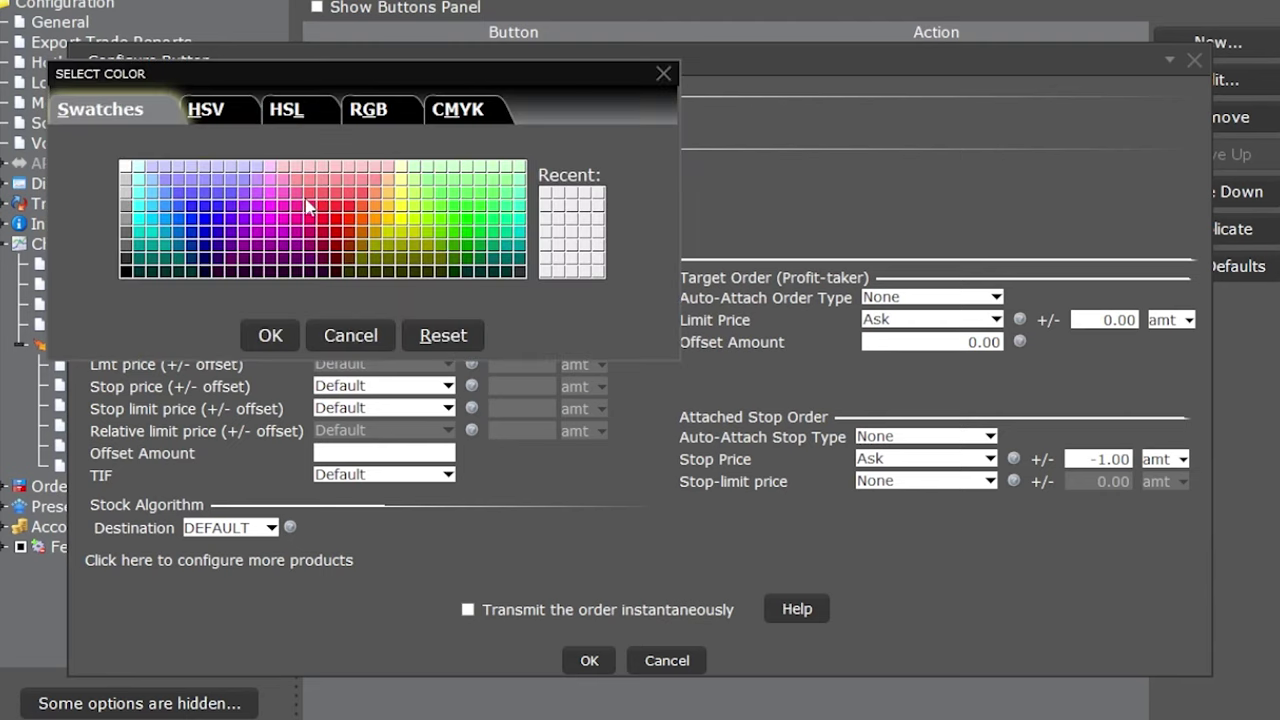
click(472, 250)
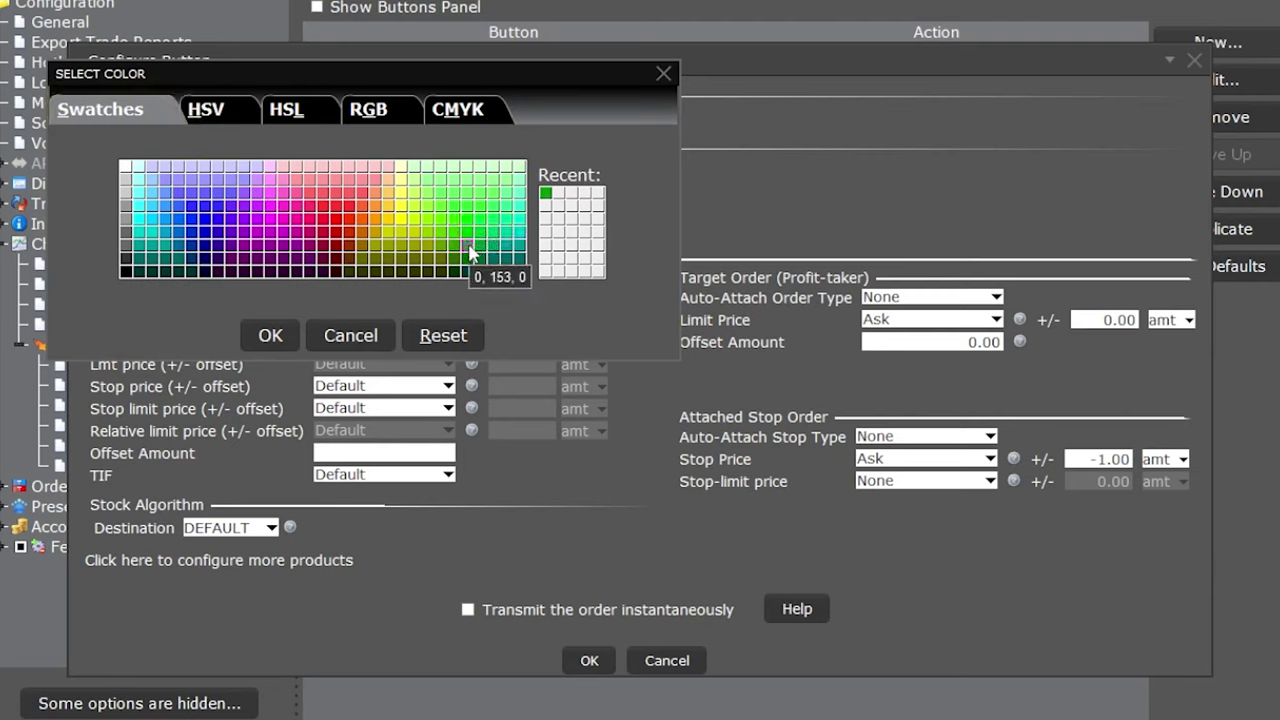
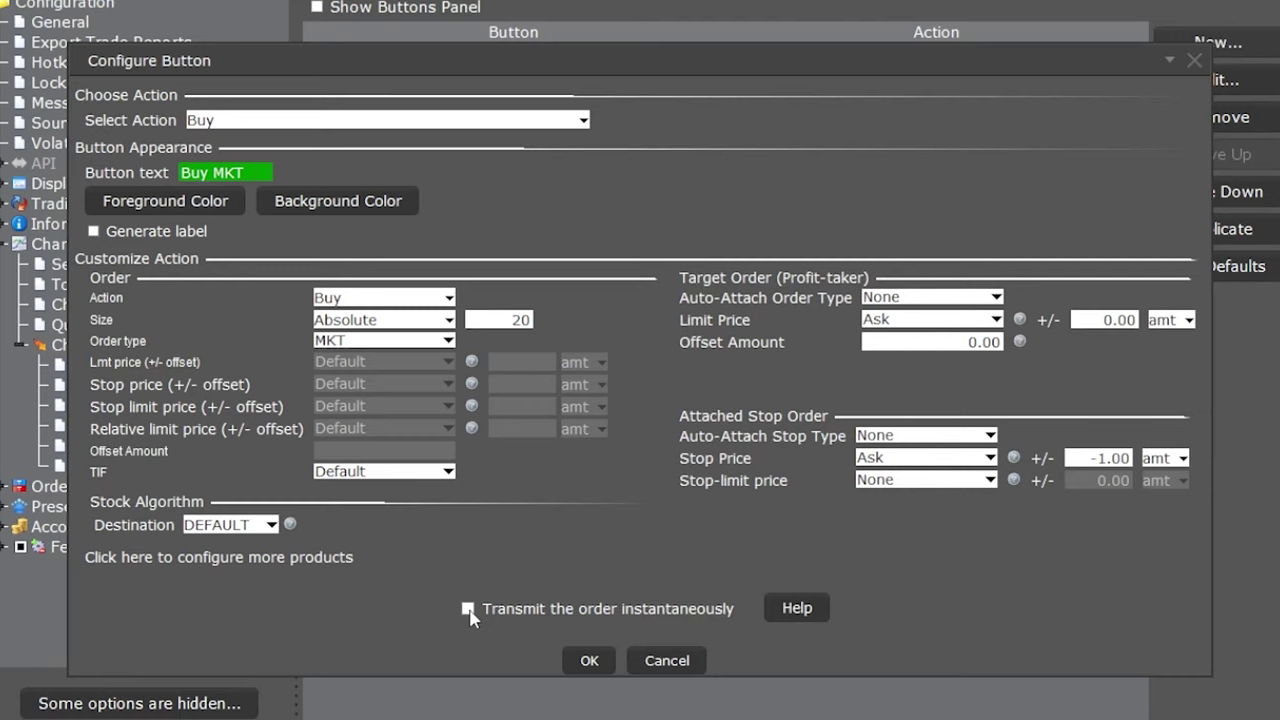
Enable instantaneous order transmission for the Buy MKT button, accept the warning and save the button.
click(467, 609)
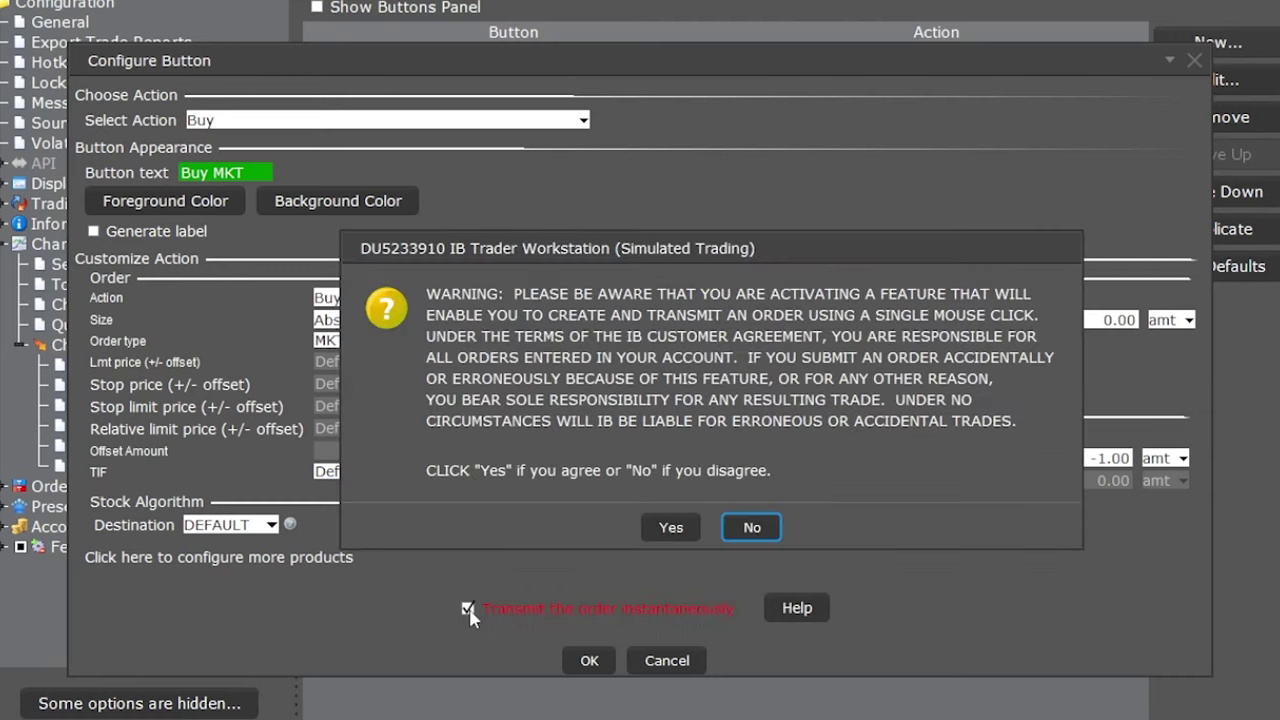
click(660, 528)
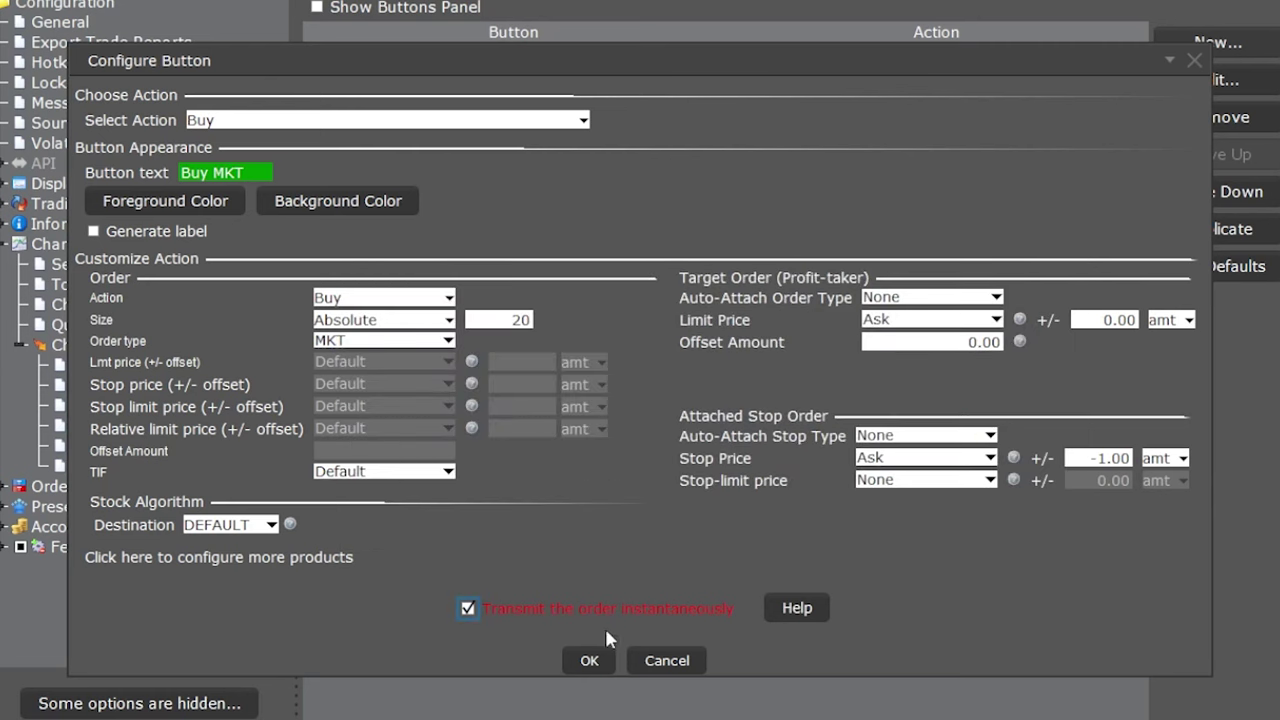
click(589, 661)
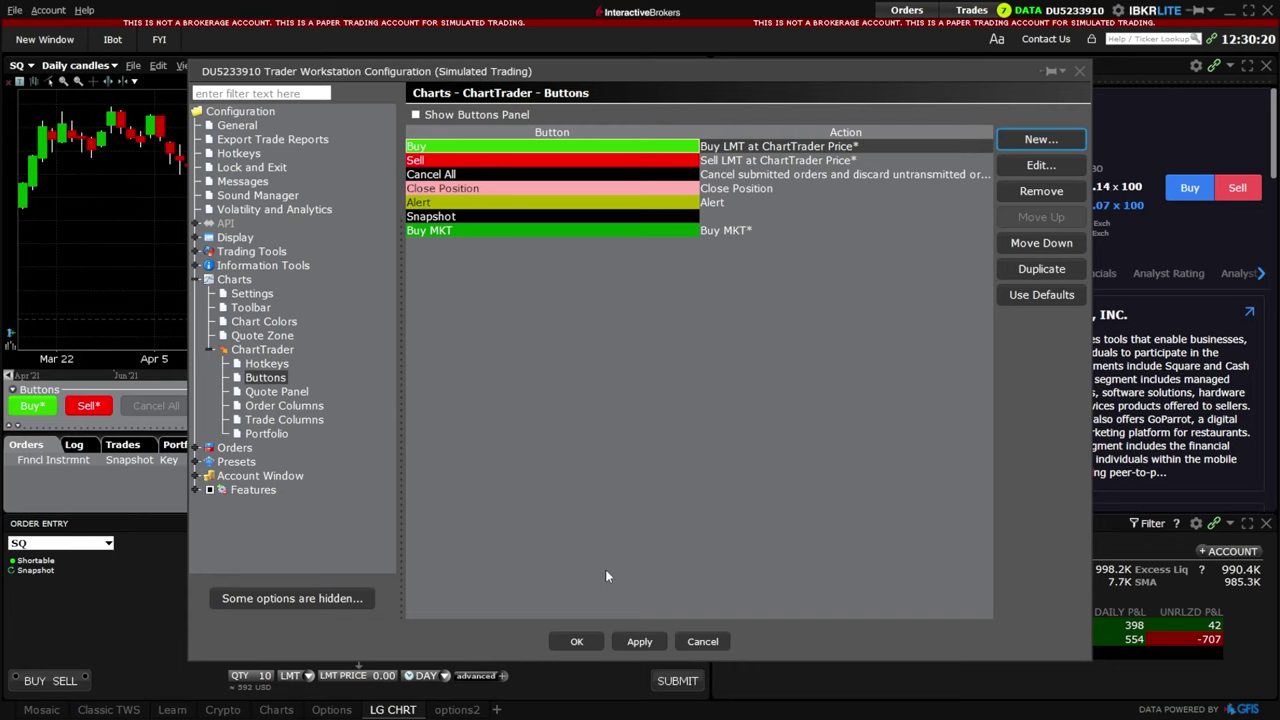
Create another ChartTrader button and assign it the Sell action.
click(1054, 140)
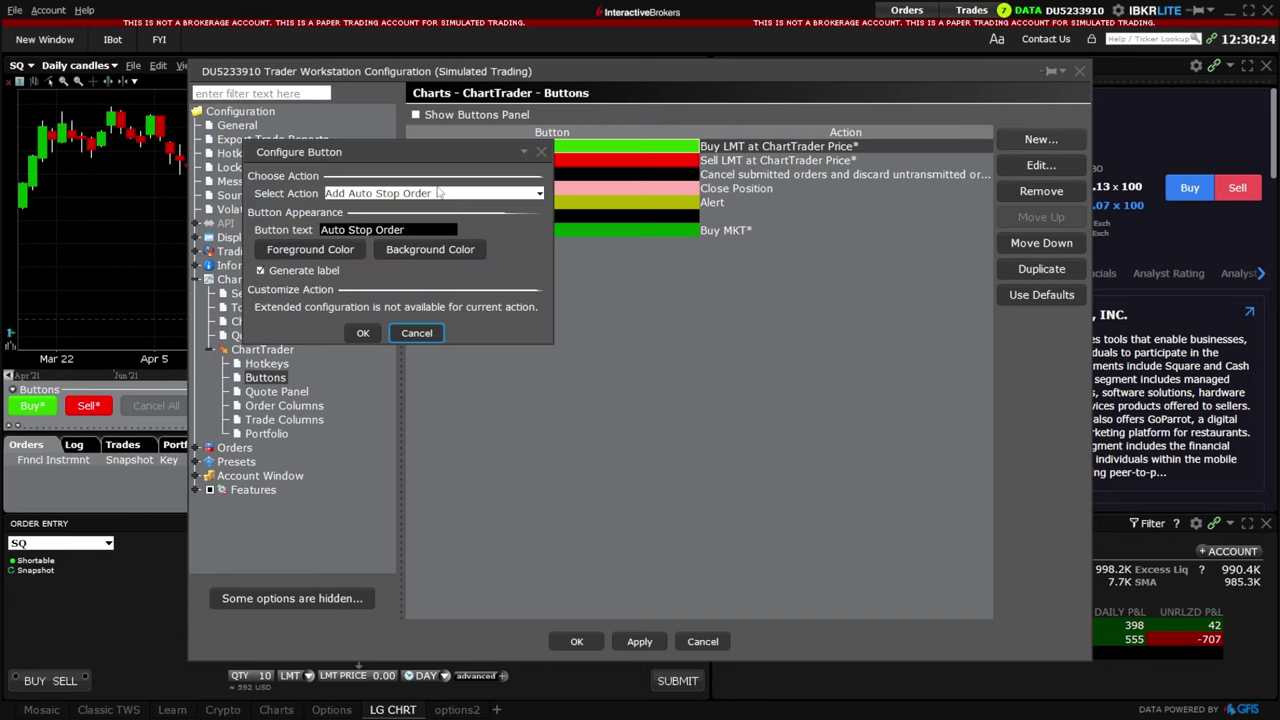
click(390, 196)
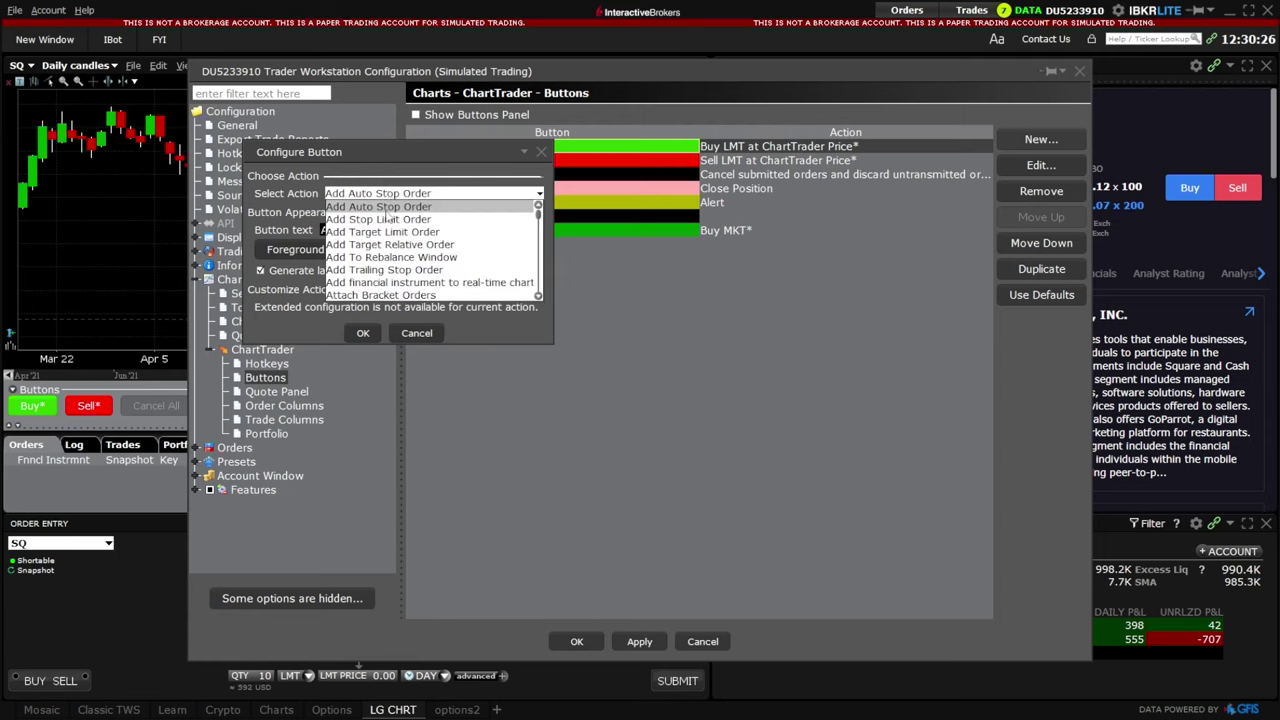
scroll(388, 216, down, 6)
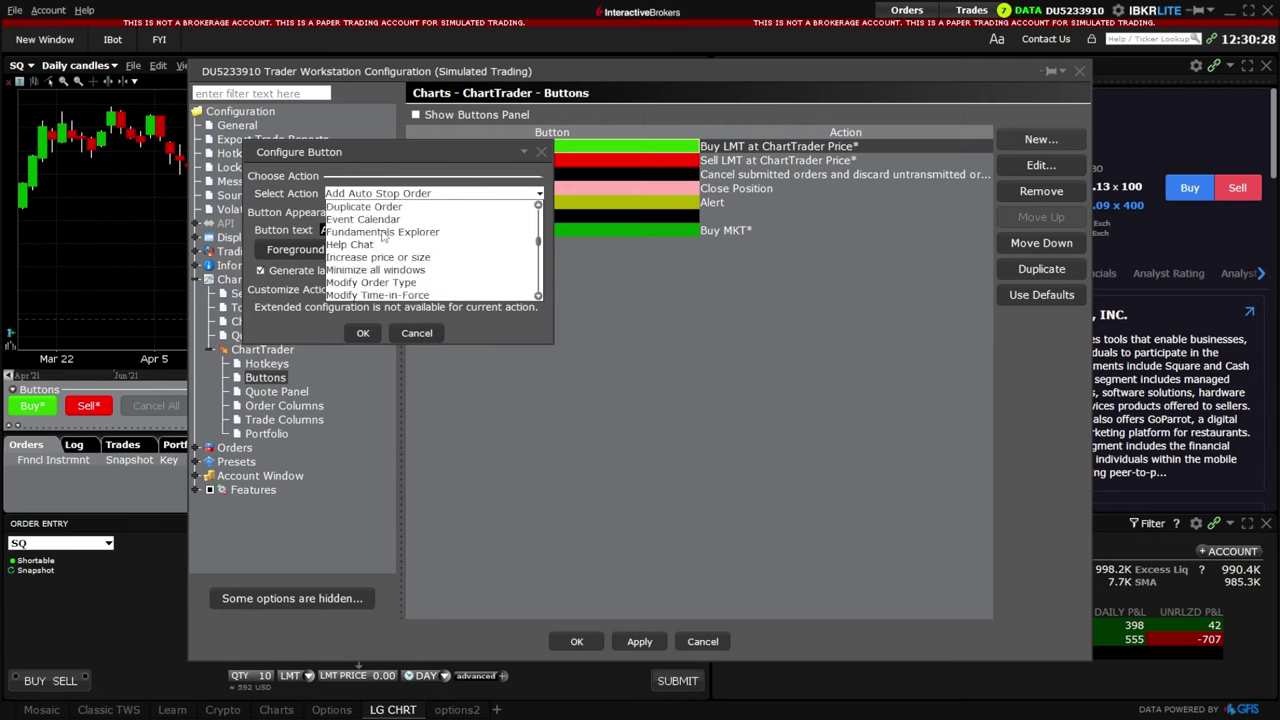
scroll(383, 236, down, 10)
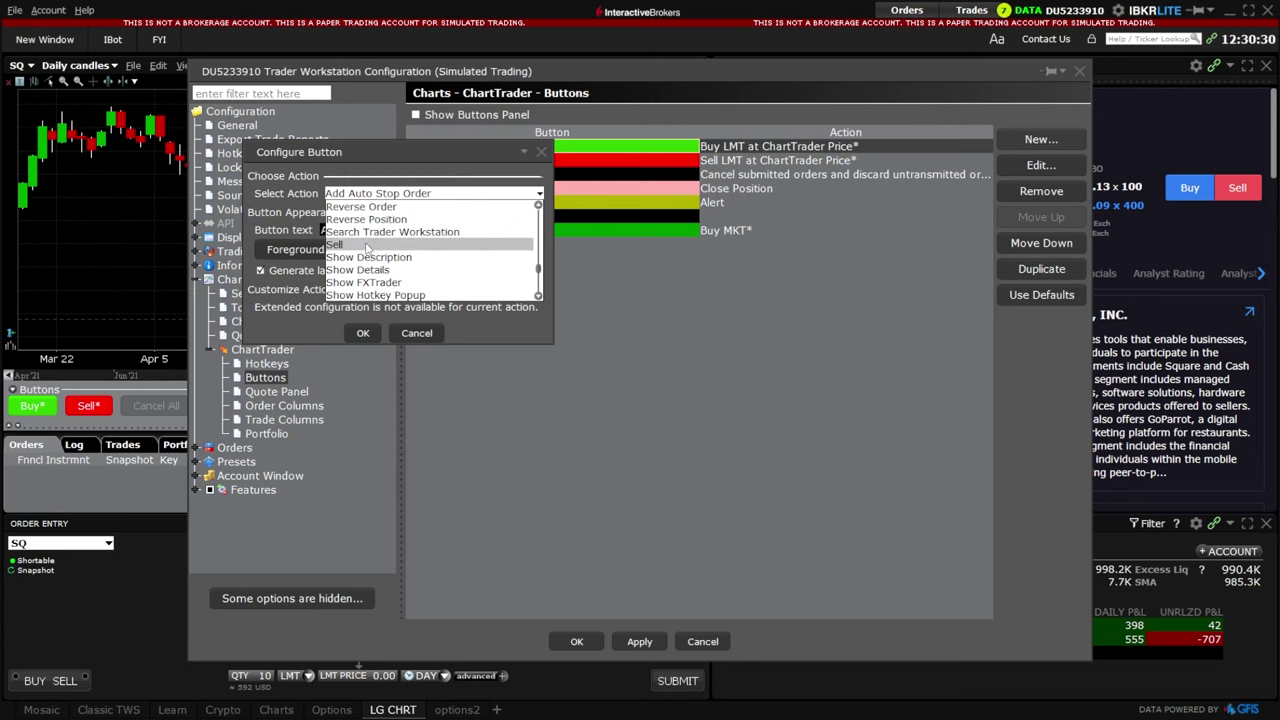
click(367, 246)
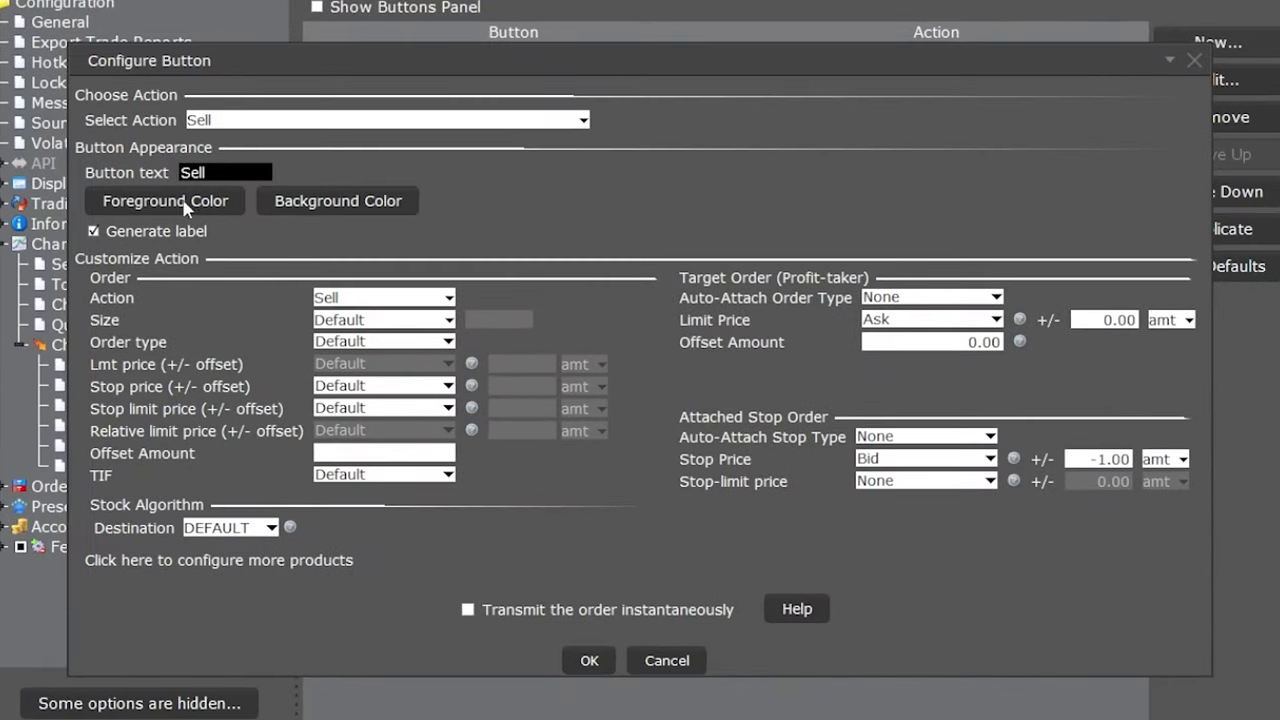
Turn off the generated label, name the new sell button Sell MKT and give it a red background.
click(94, 232)
click(206, 172)
text(MKT)
click(329, 200)
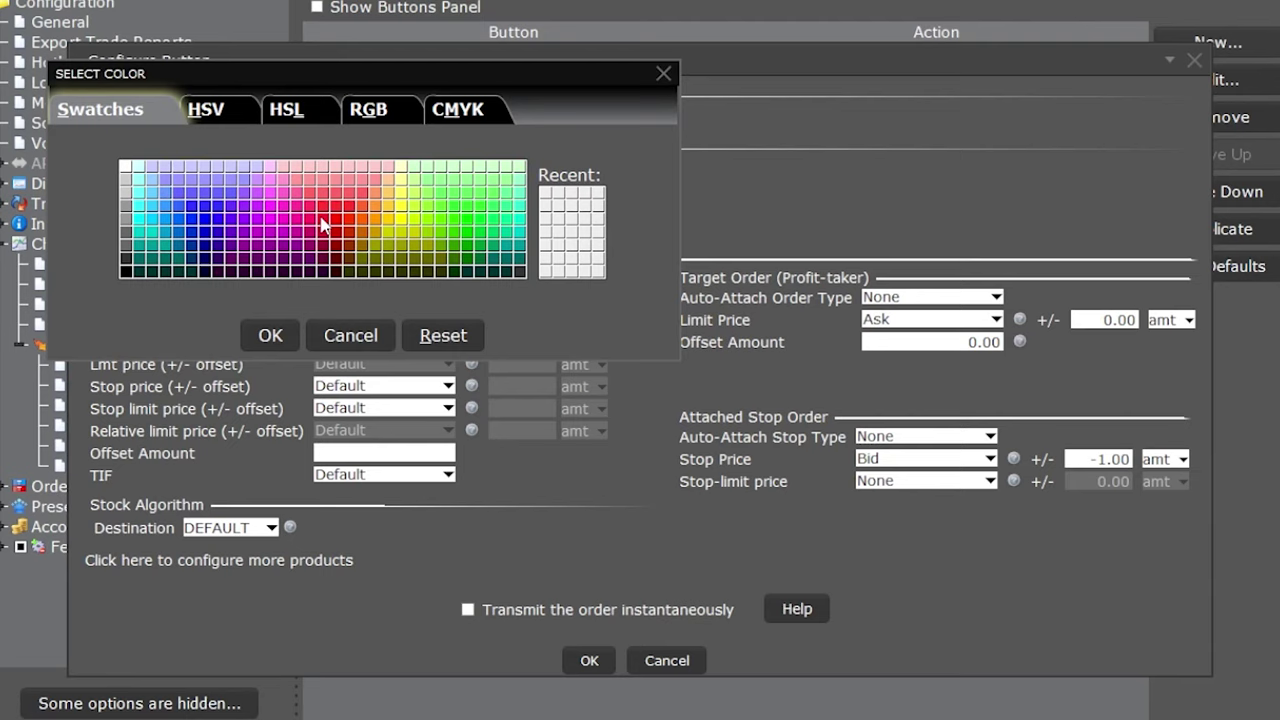
click(323, 225)
click(274, 334)
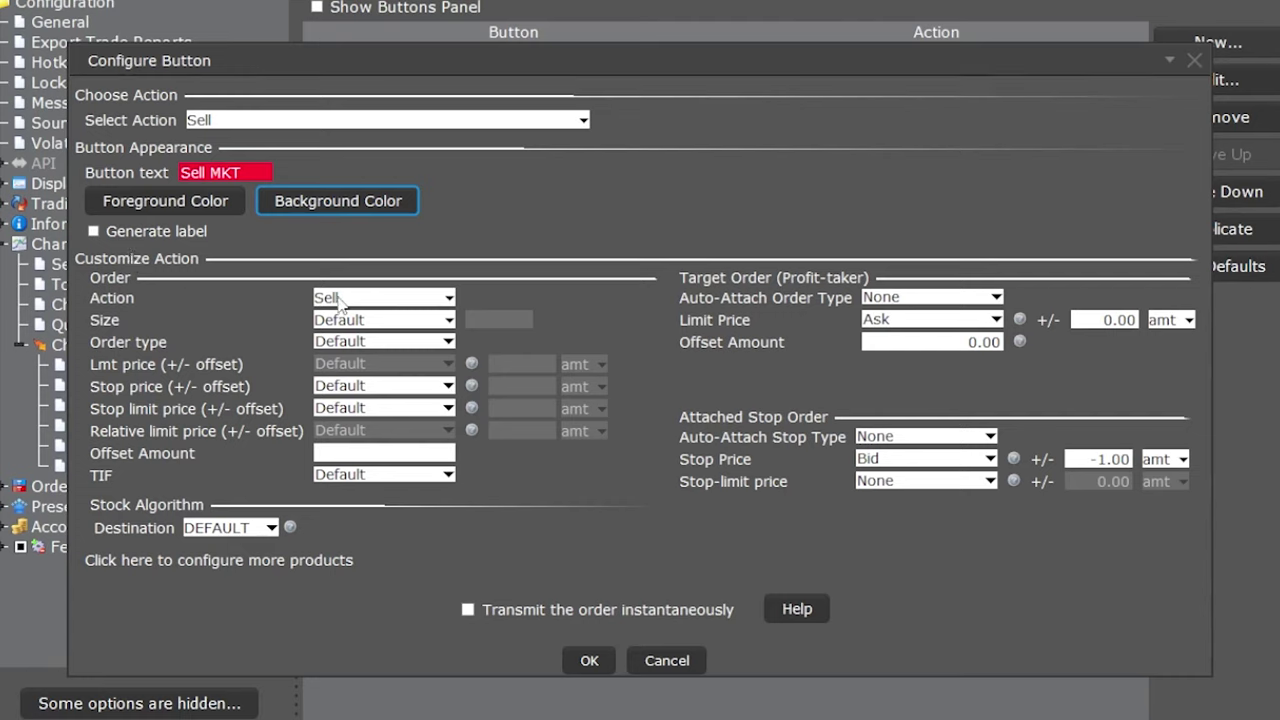
Set the Sell MKT button's size to Absolute 20 and its order type to MKT.
click(357, 322)
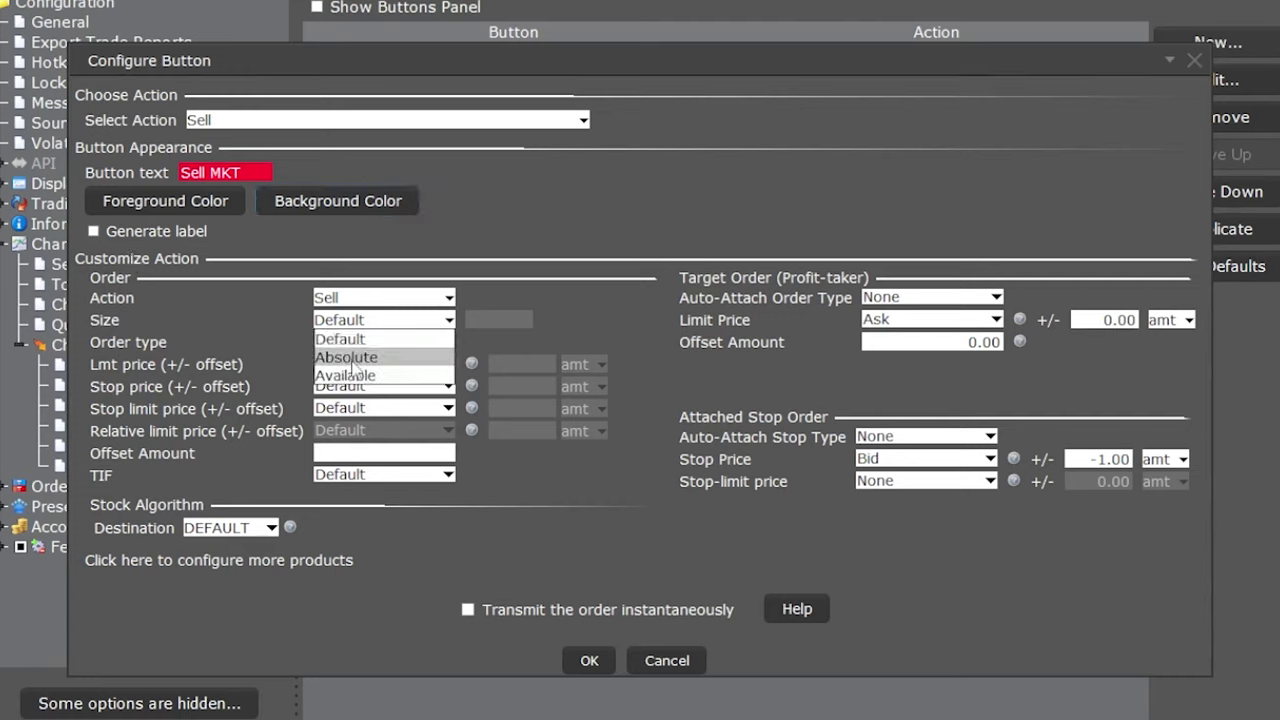
click(346, 357)
click(500, 319)
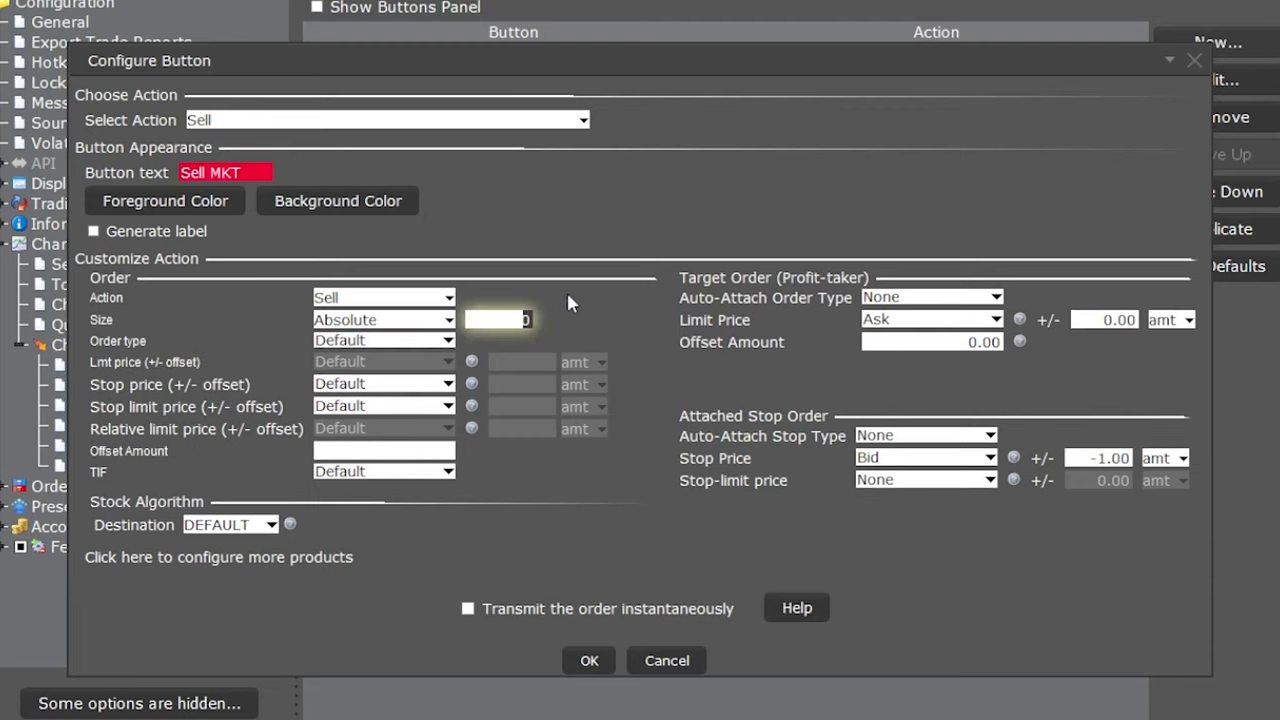
text(20)
click(444, 341)
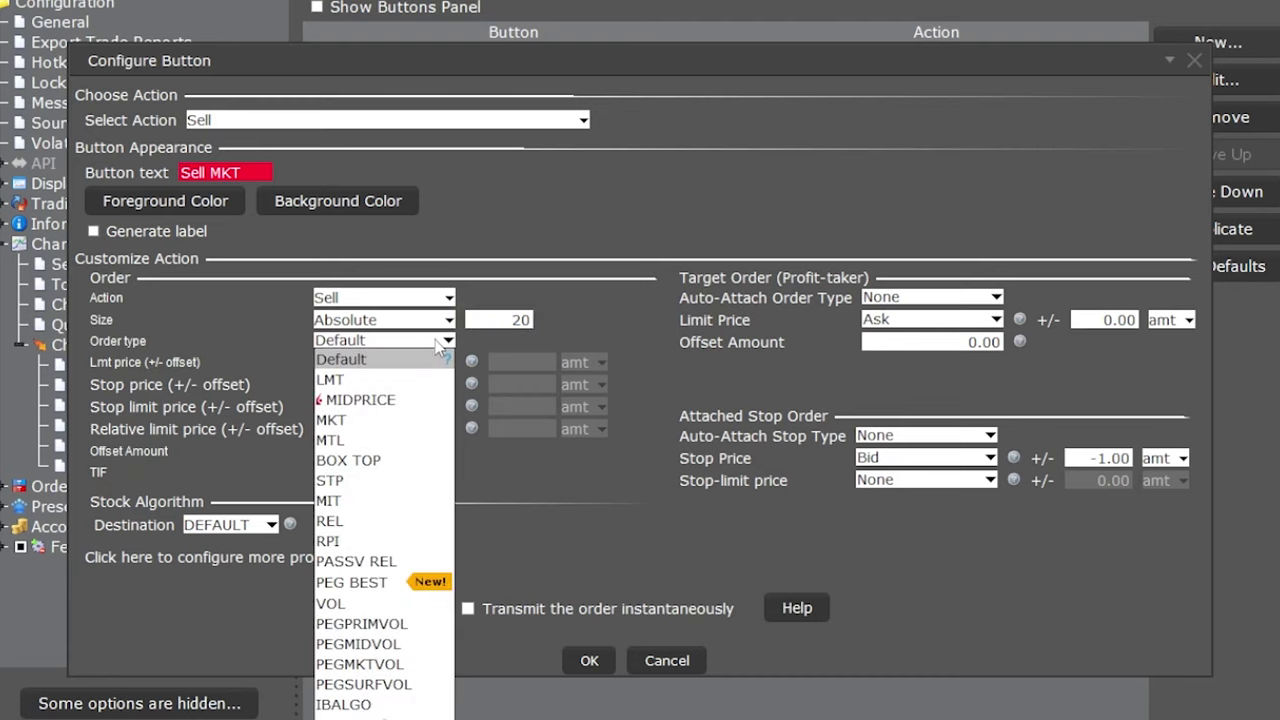
click(388, 420)
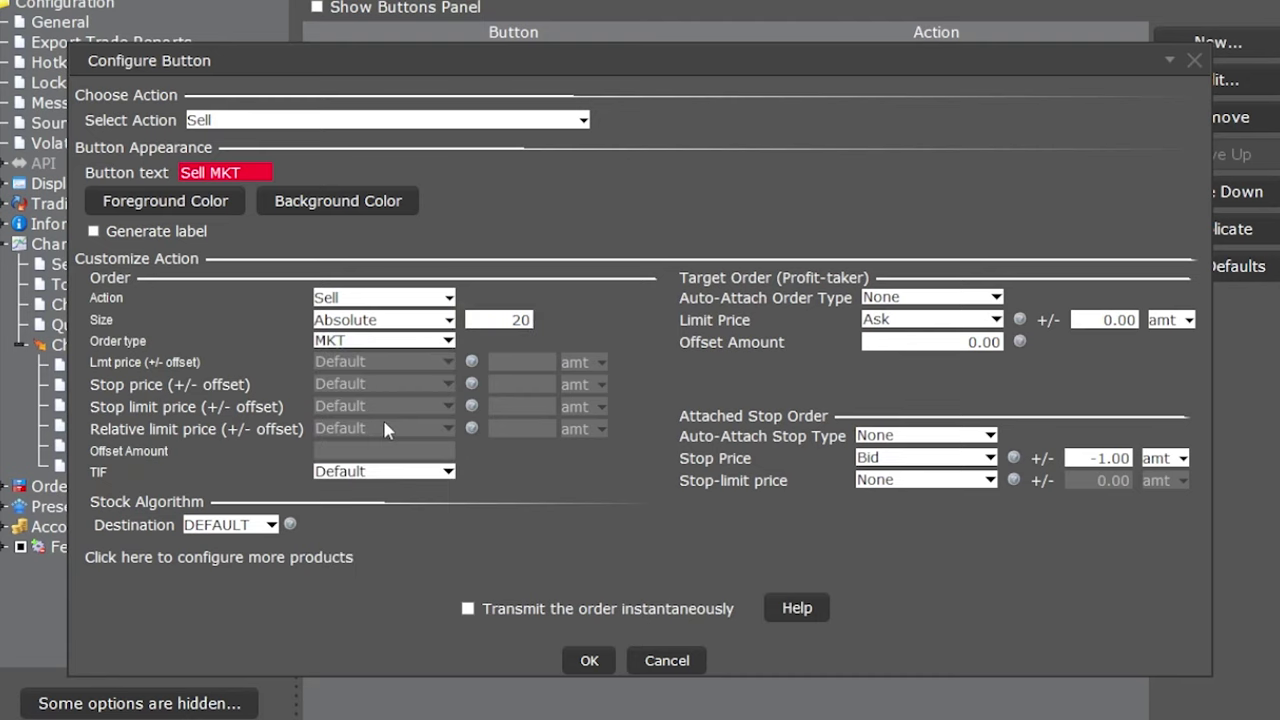
Enable instantaneous order transmission for the Sell MKT button, accept the warning and save the button.
click(468, 608)
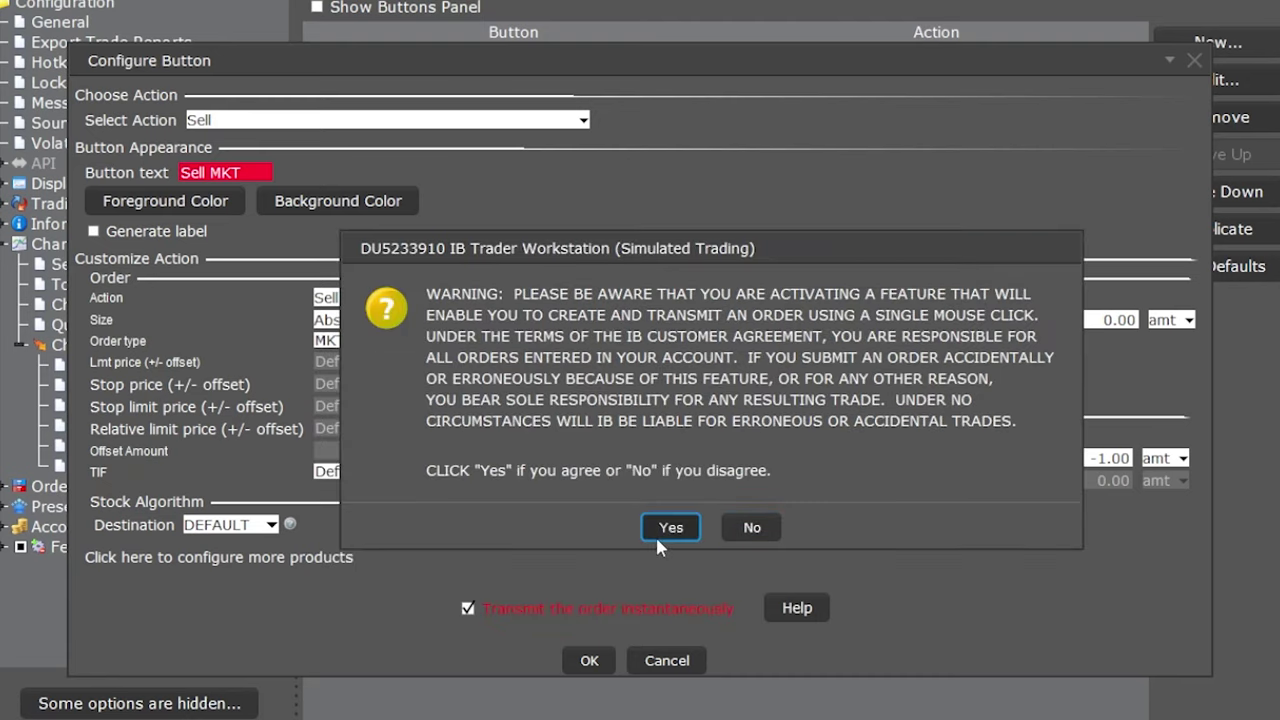
click(657, 530)
click(589, 660)
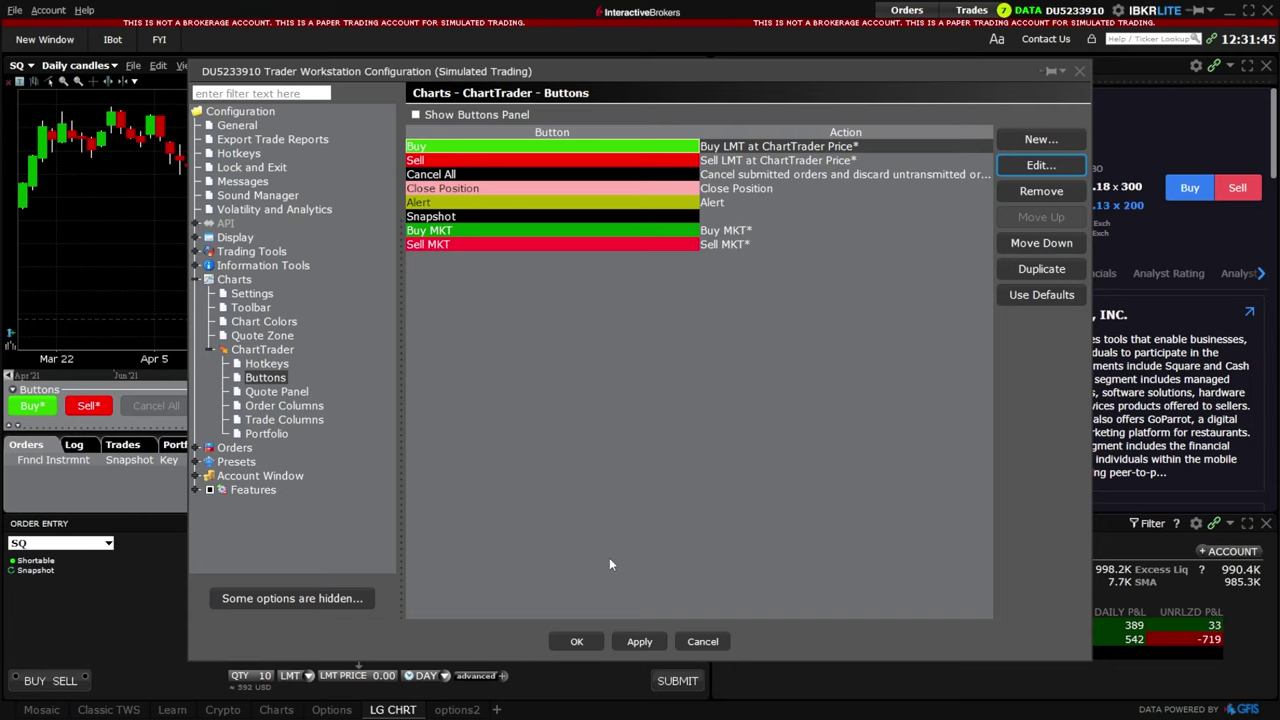
Move the Buy MKT button up in the button list to directly below the Sell button.
click(507, 237)
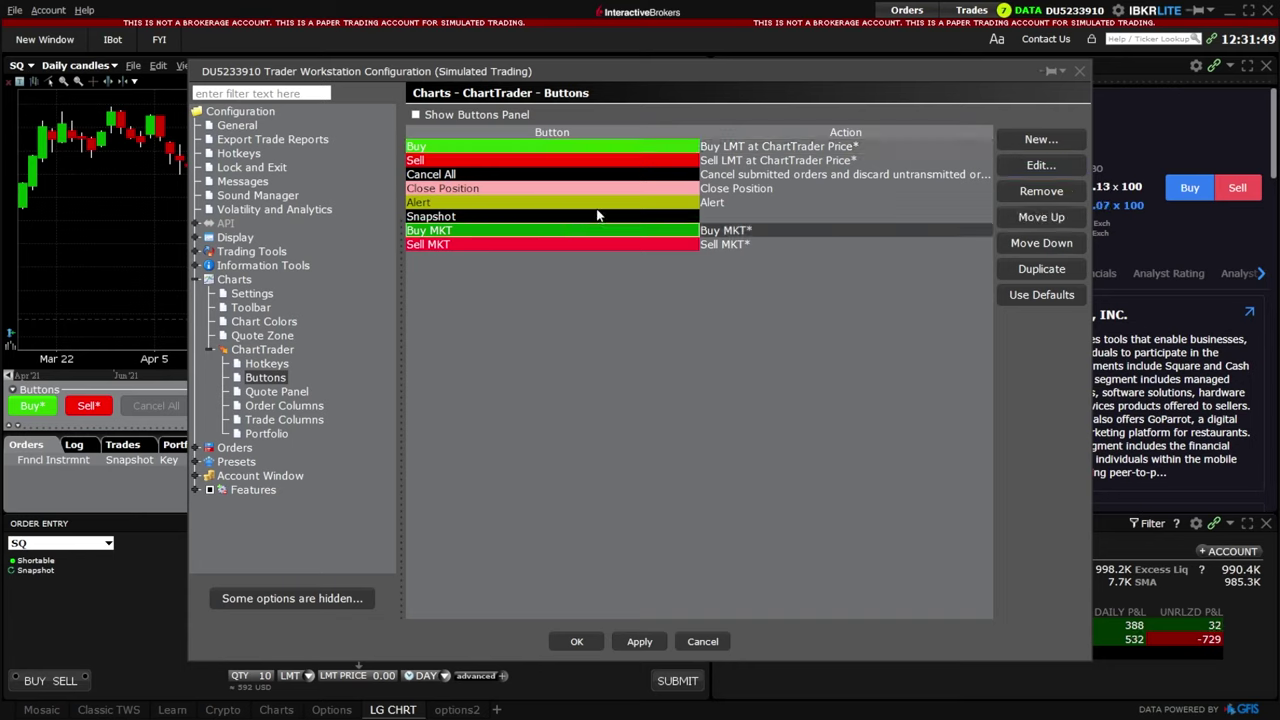
click(1068, 217)
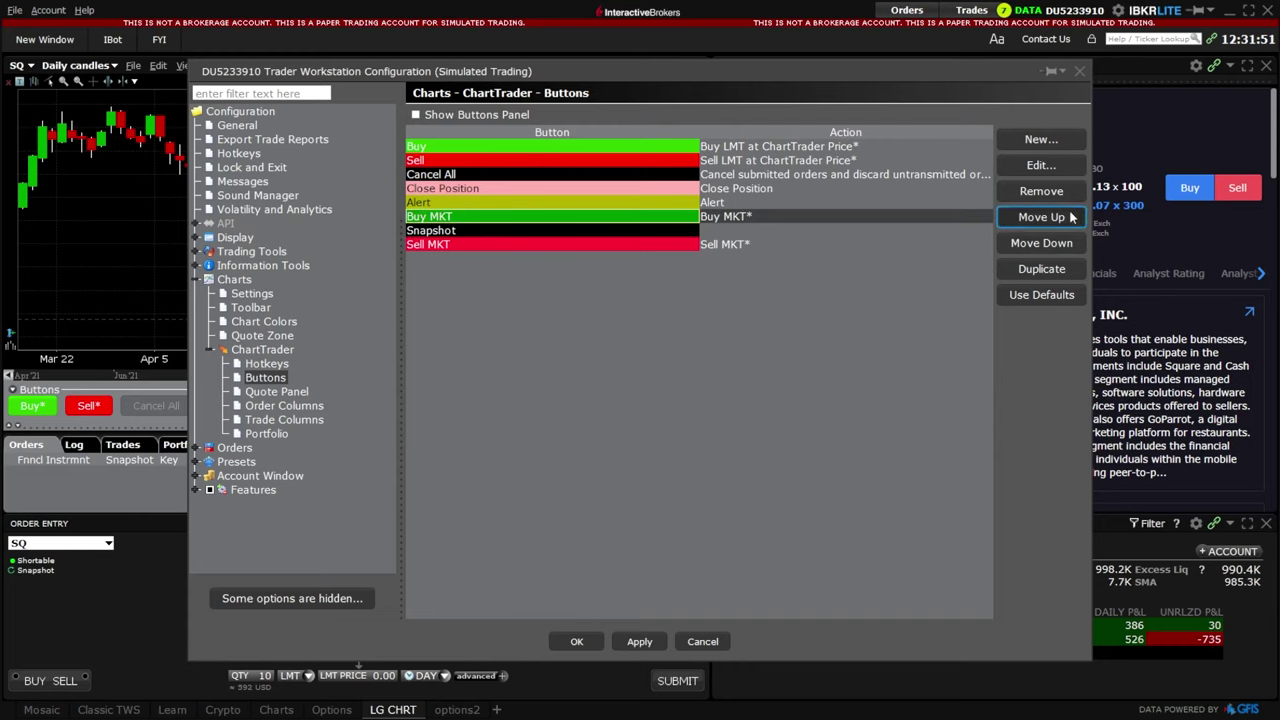
click(1068, 217)
click(1068, 217)
click(1068, 217)
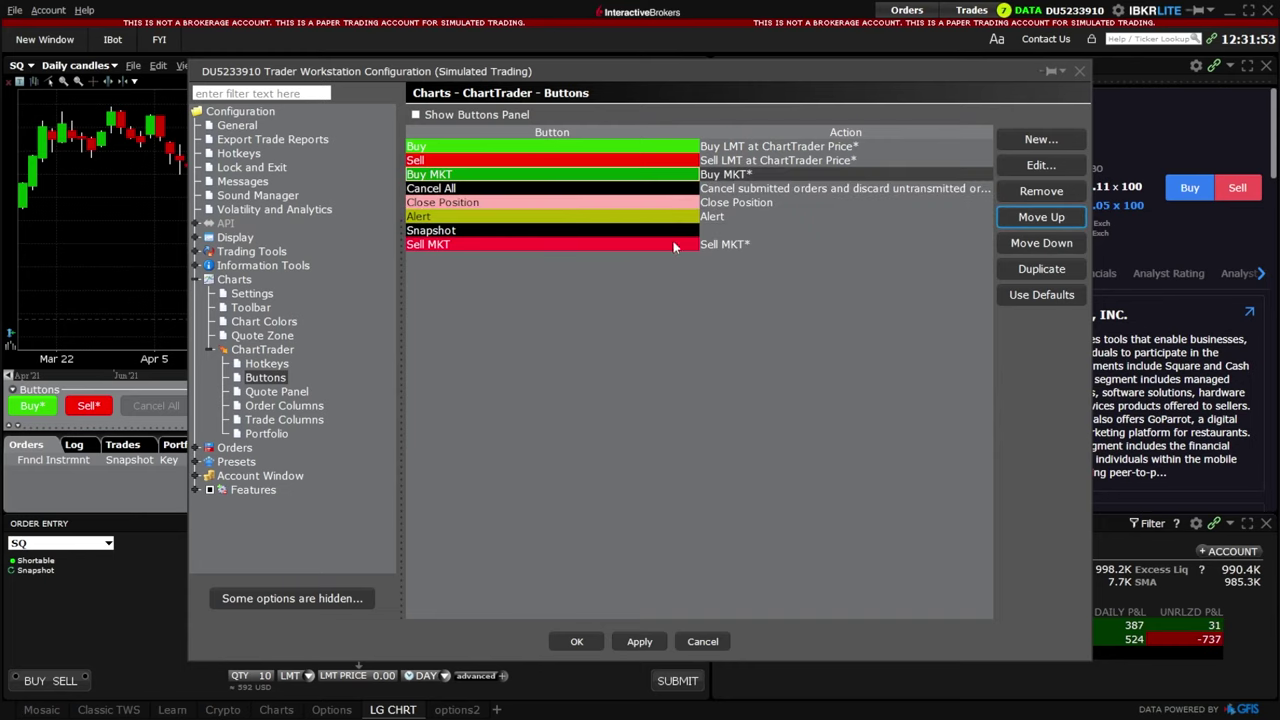
Move the Sell MKT button up in the list to directly below Buy MKT and save the configuration.
click(674, 246)
click(1040, 217)
click(1040, 217)
click(1040, 217)
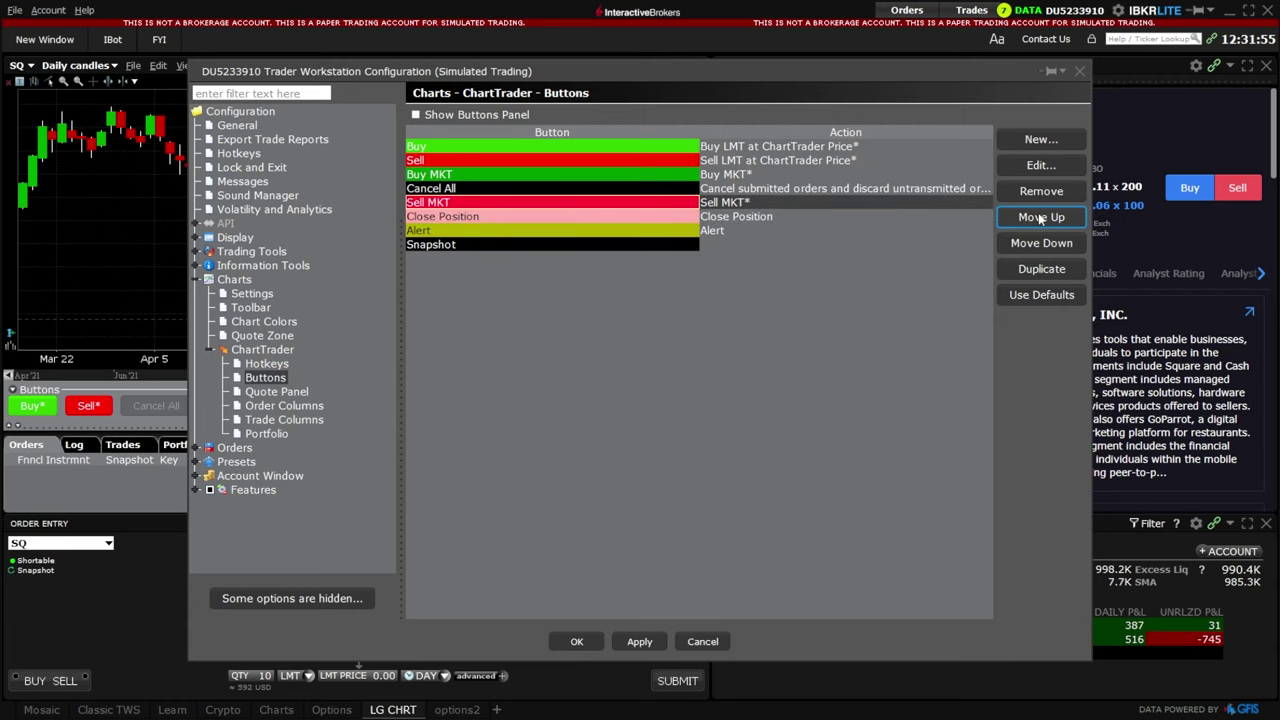
click(1040, 218)
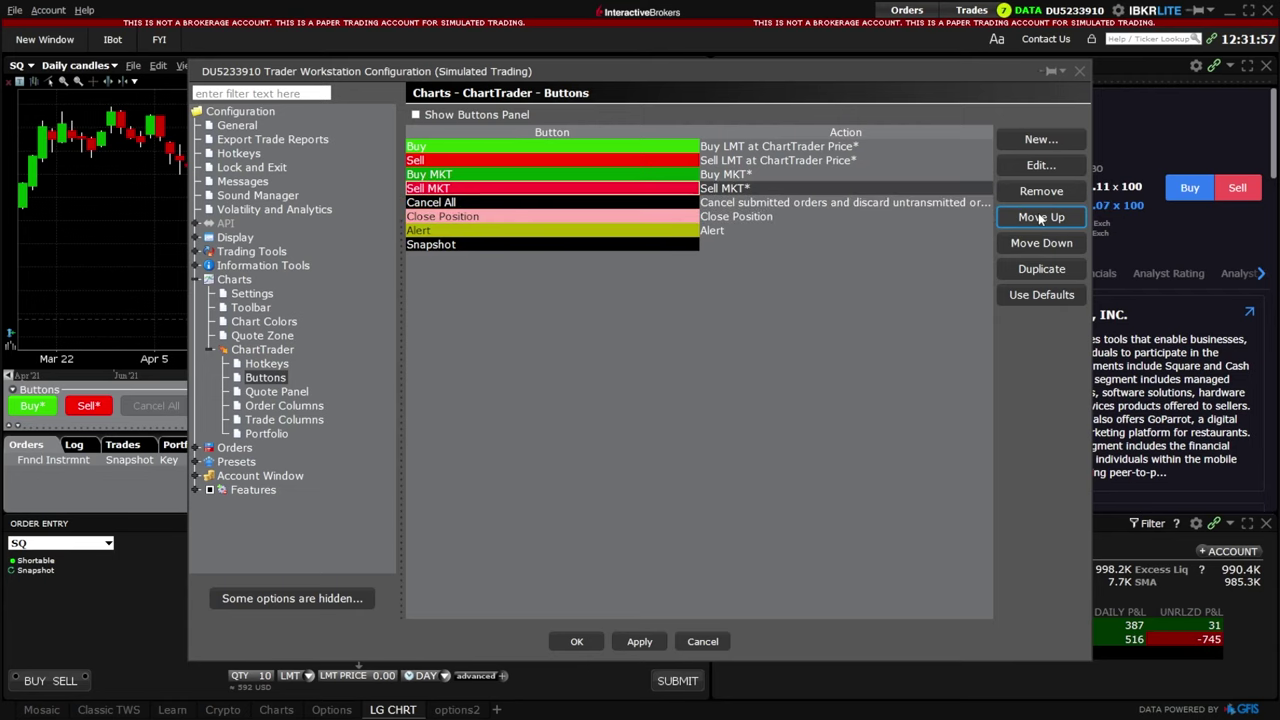
click(576, 642)
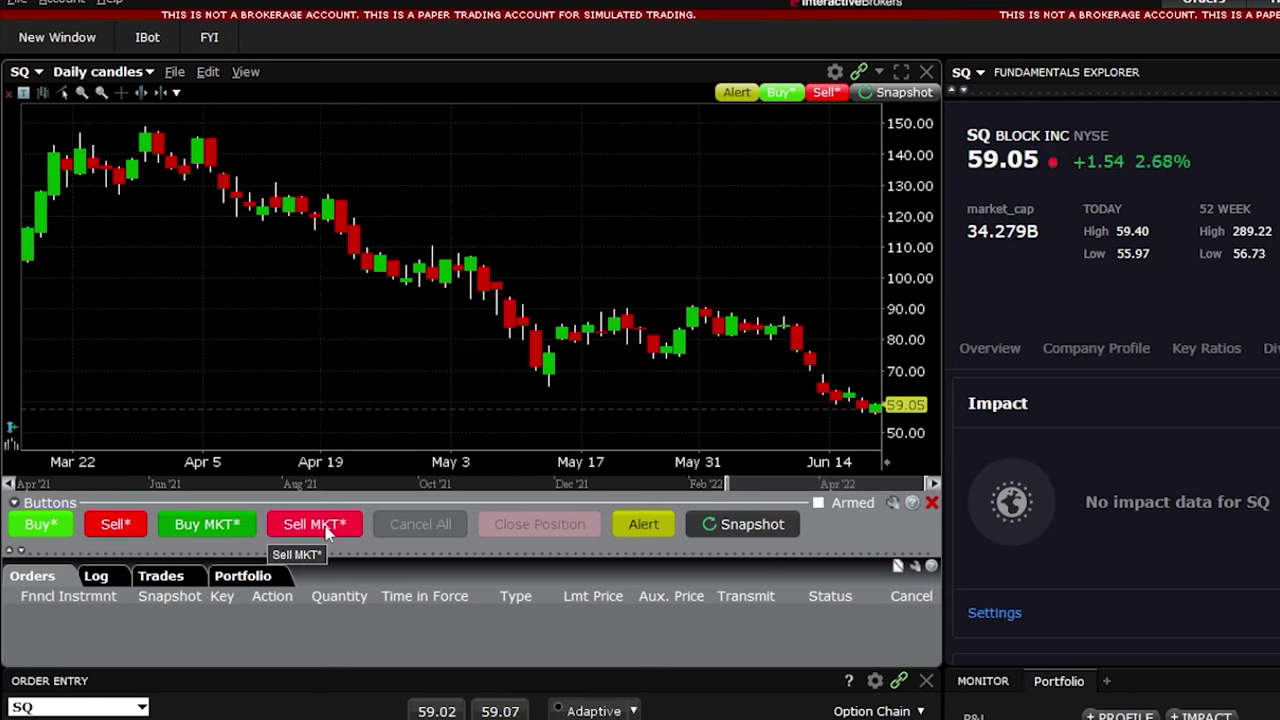
Buy SQ at market with the Buy MKT button and check its position in the ChartTrader portfolio.
click(226, 523)
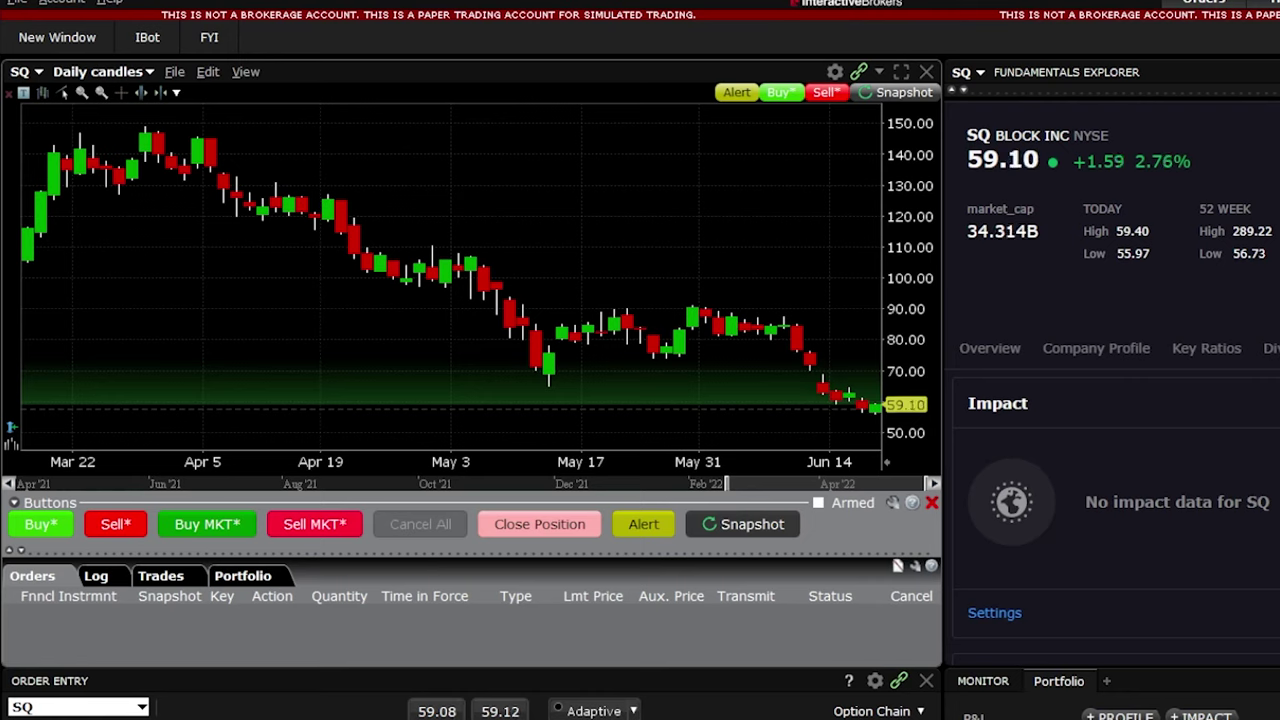
click(256, 580)
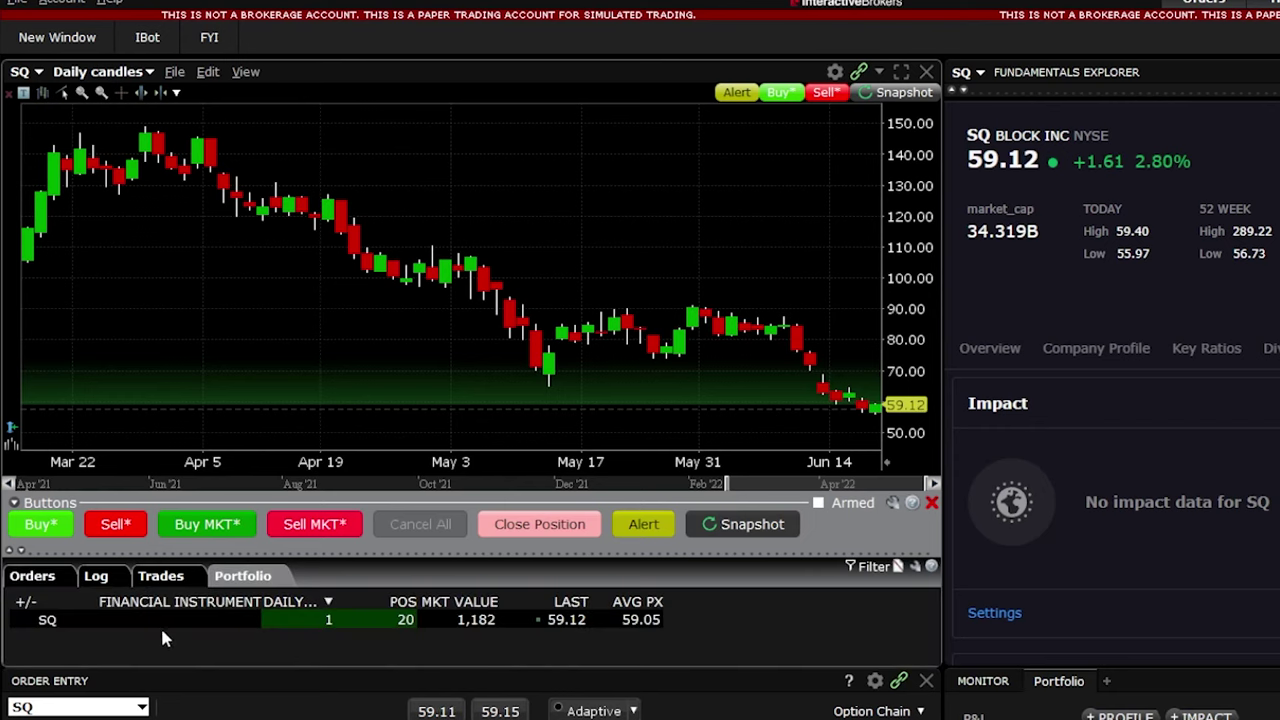
click(400, 621)
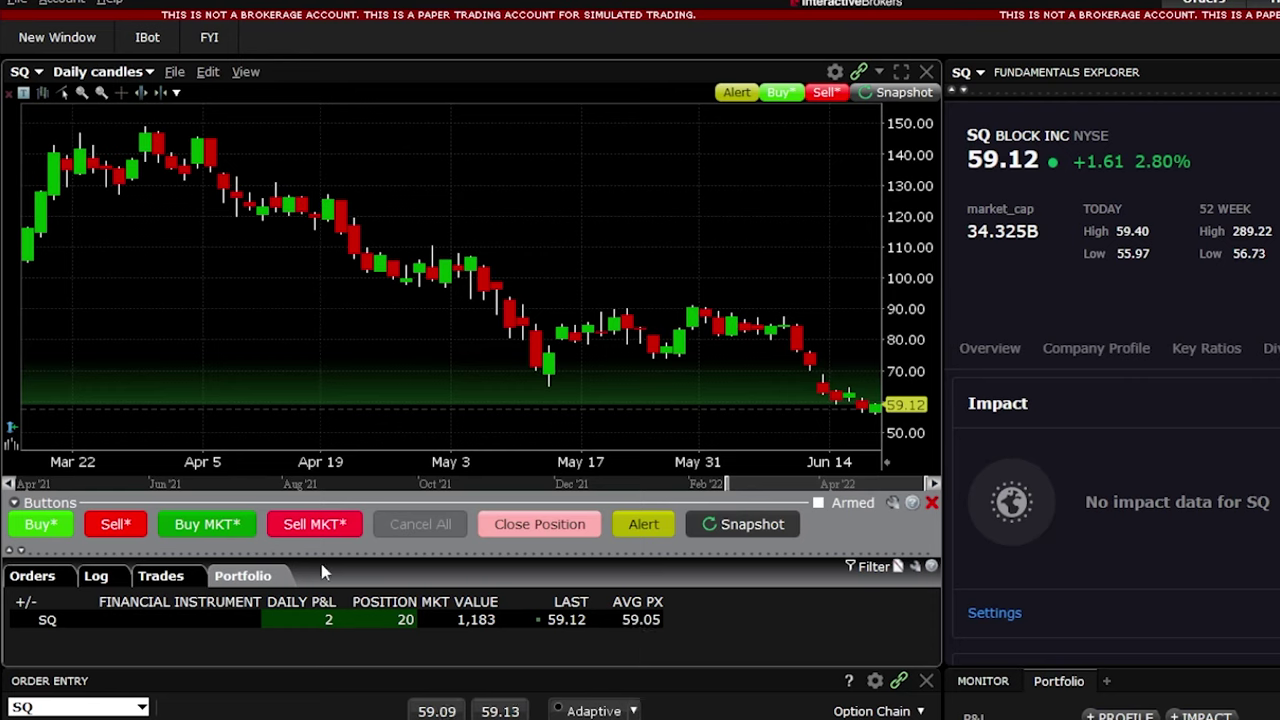
Return to the orders list, sell the SQ position at market, and buy SQ at market again.
click(33, 577)
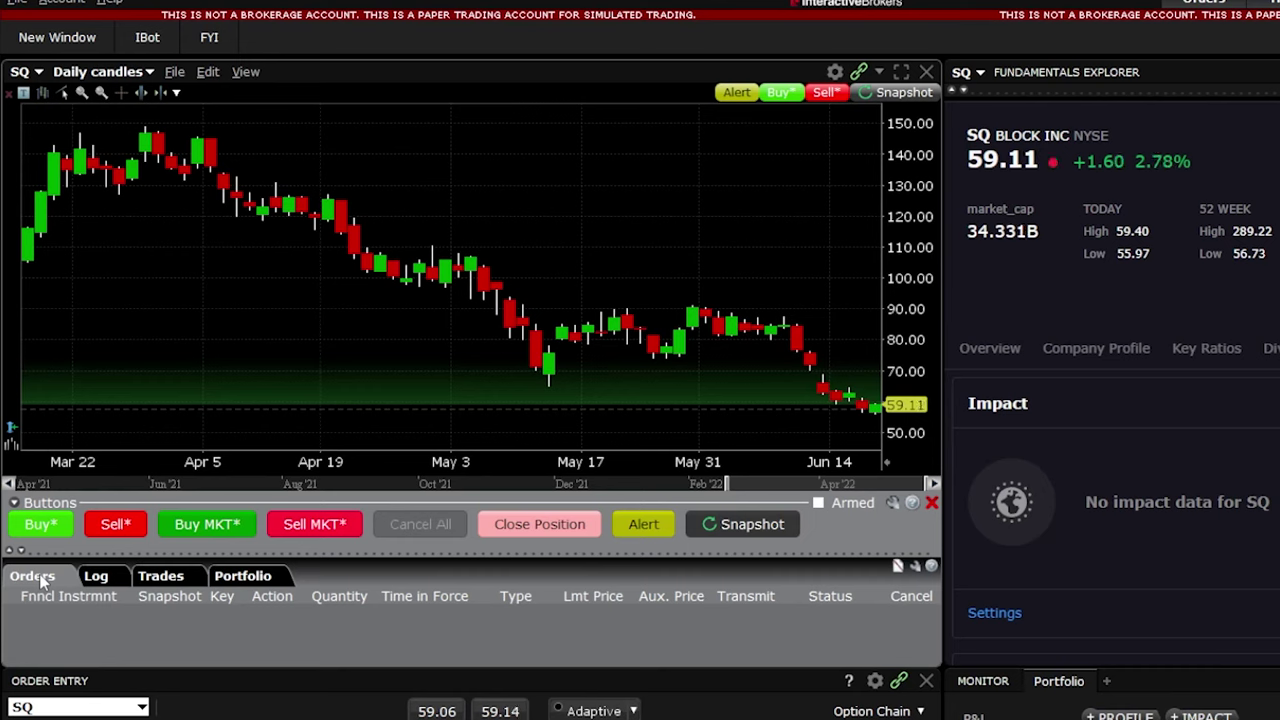
click(355, 531)
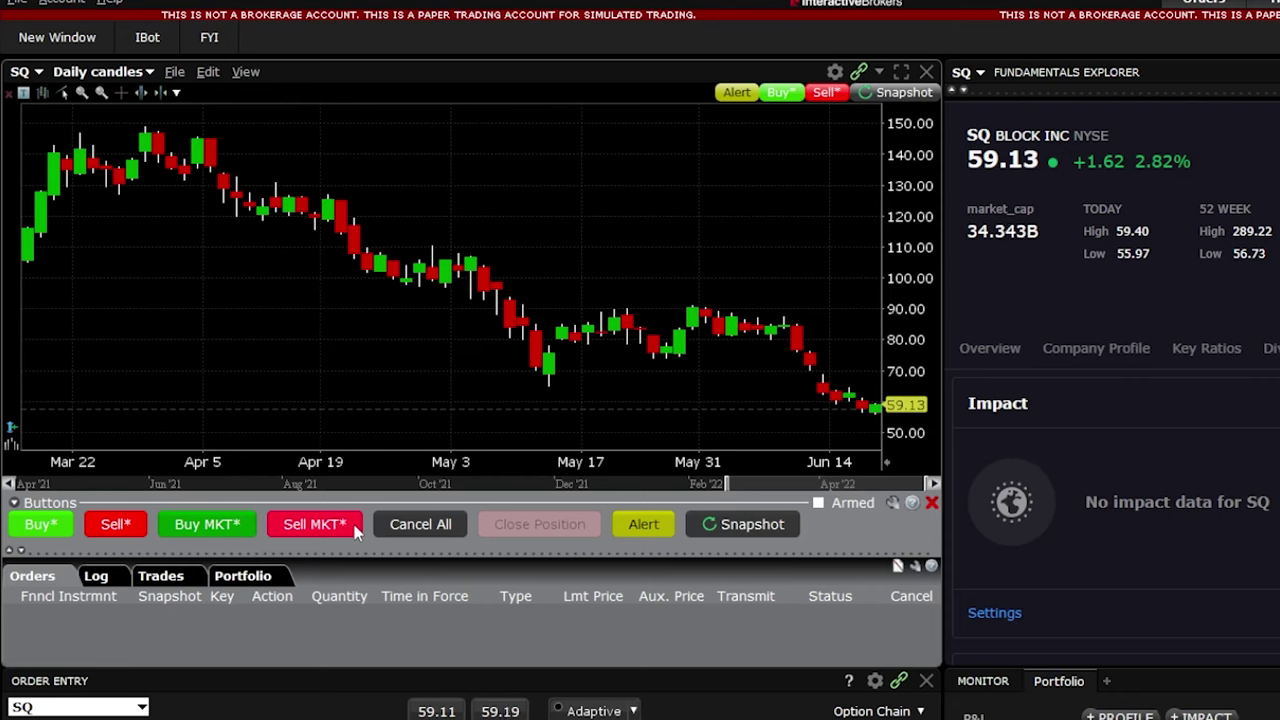
click(225, 526)
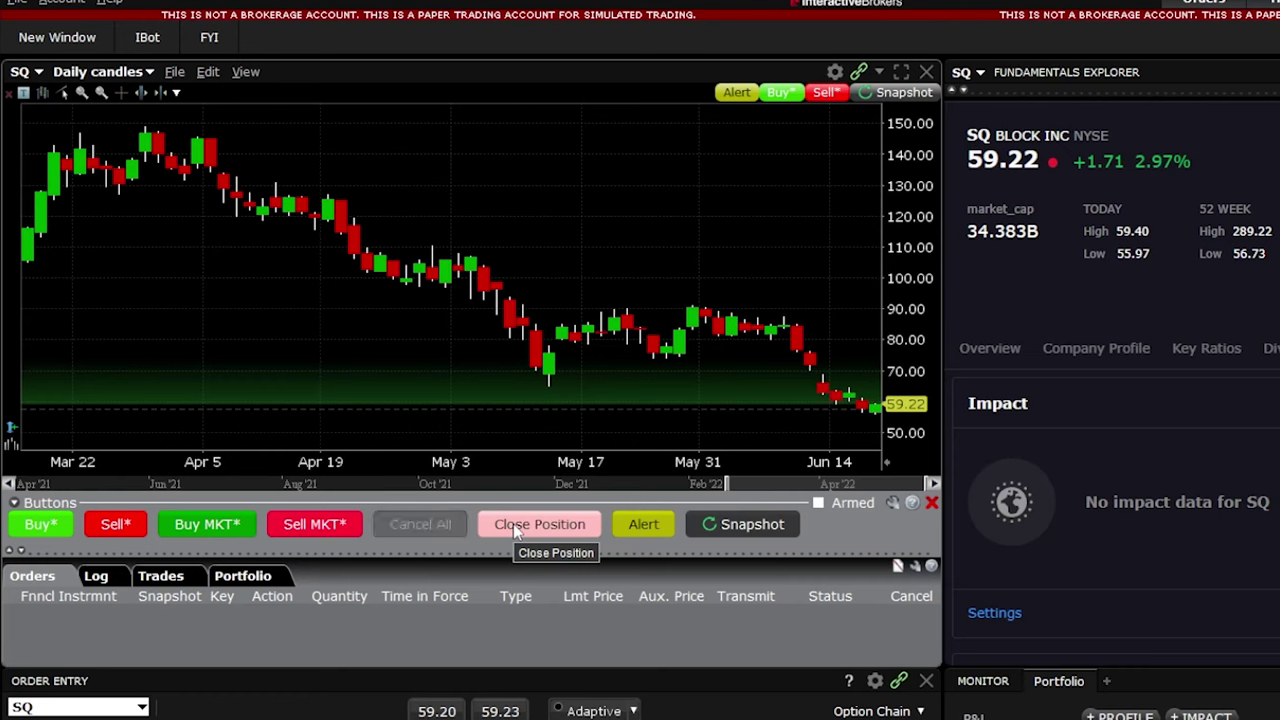
Close the SQ position by transmitting the generated sell limit order, and check the position in the portfolio.
click(513, 523)
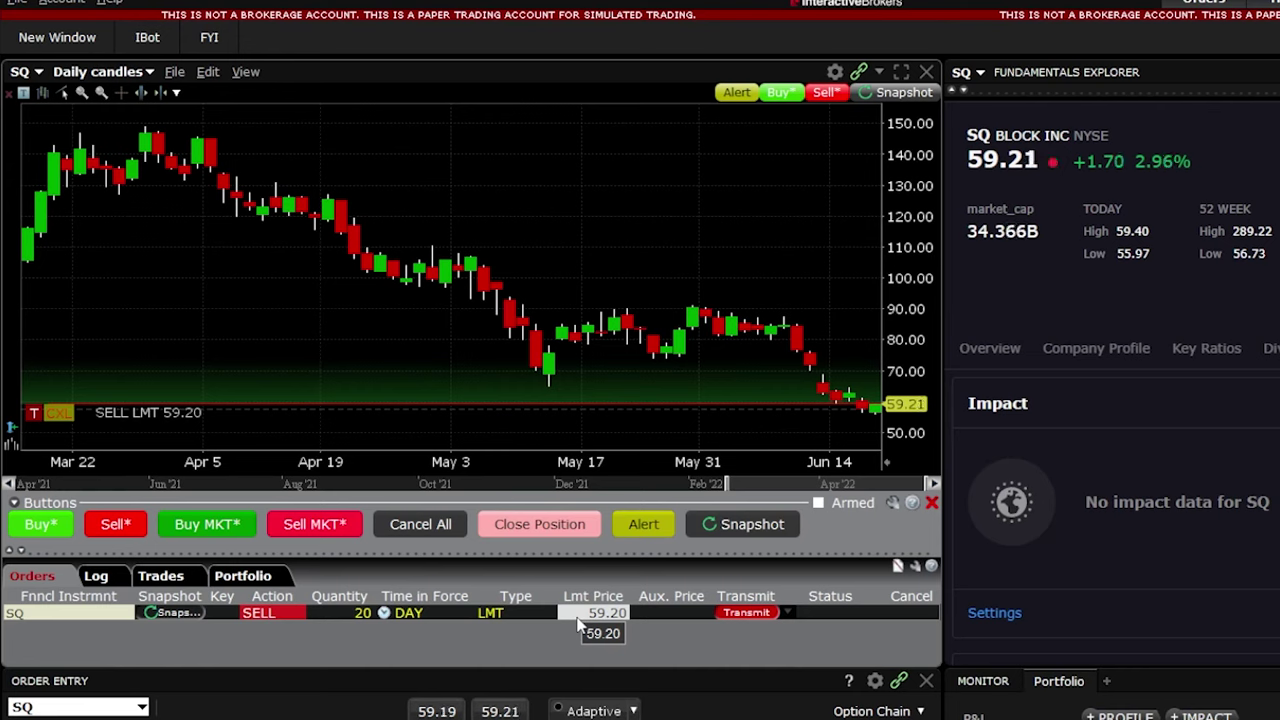
click(750, 614)
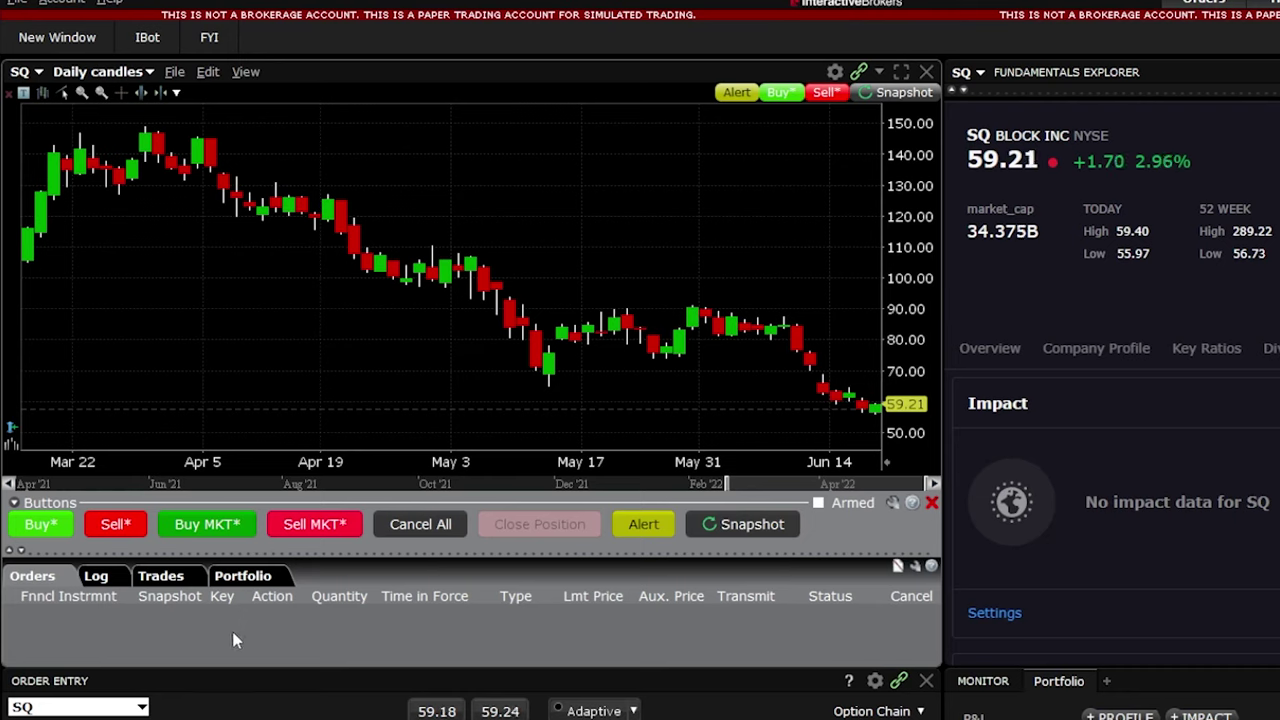
click(270, 583)
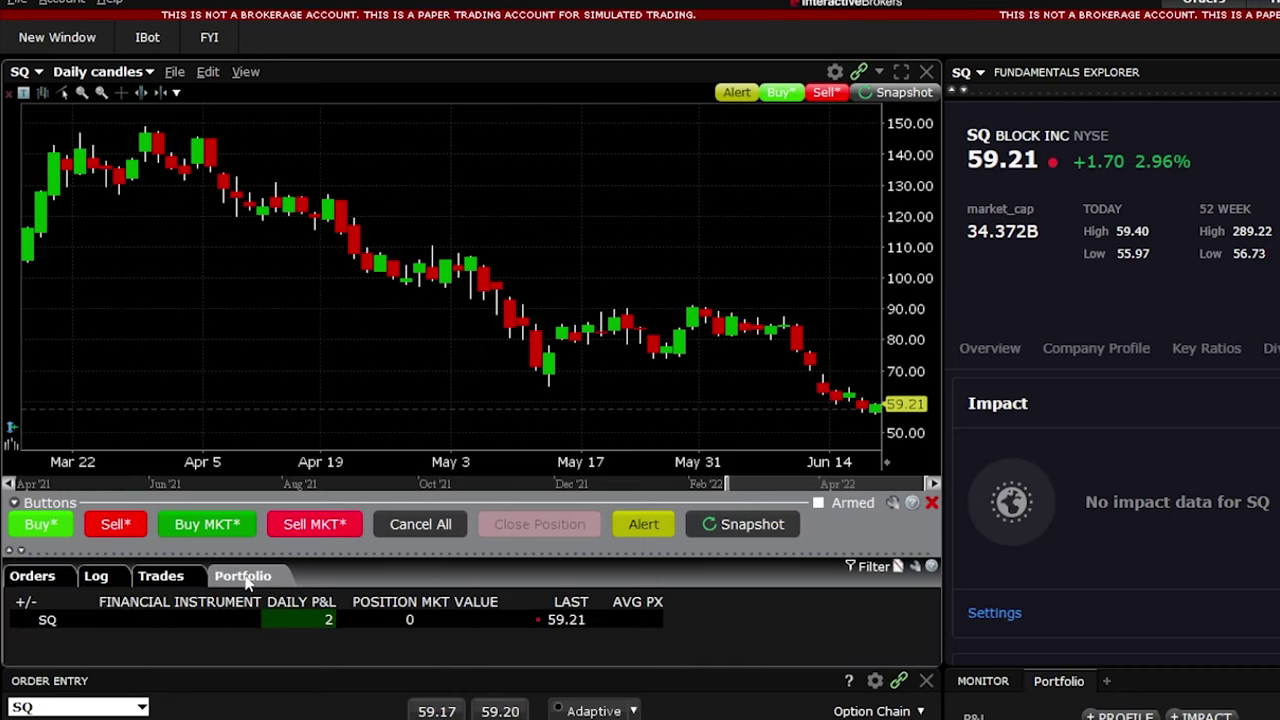
click(405, 620)
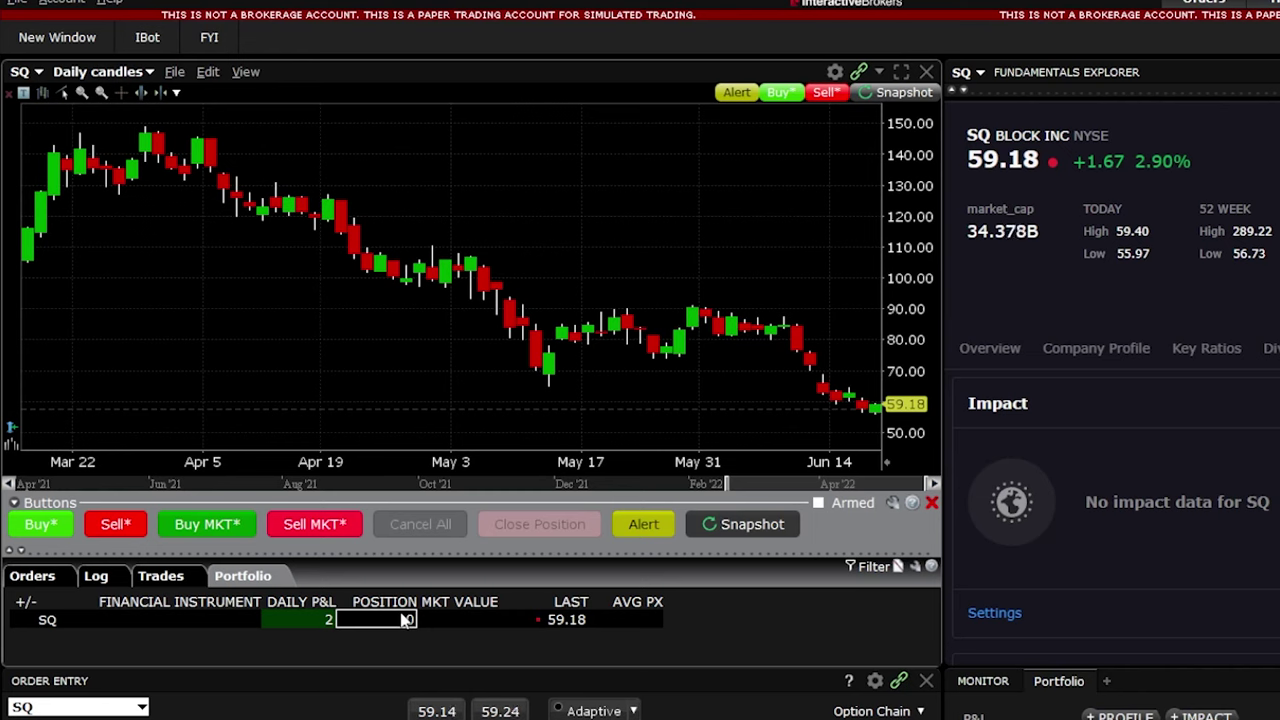
Open the ChartTrader button configuration and start a new button with the Buy action.
click(835, 72)
click(860, 95)
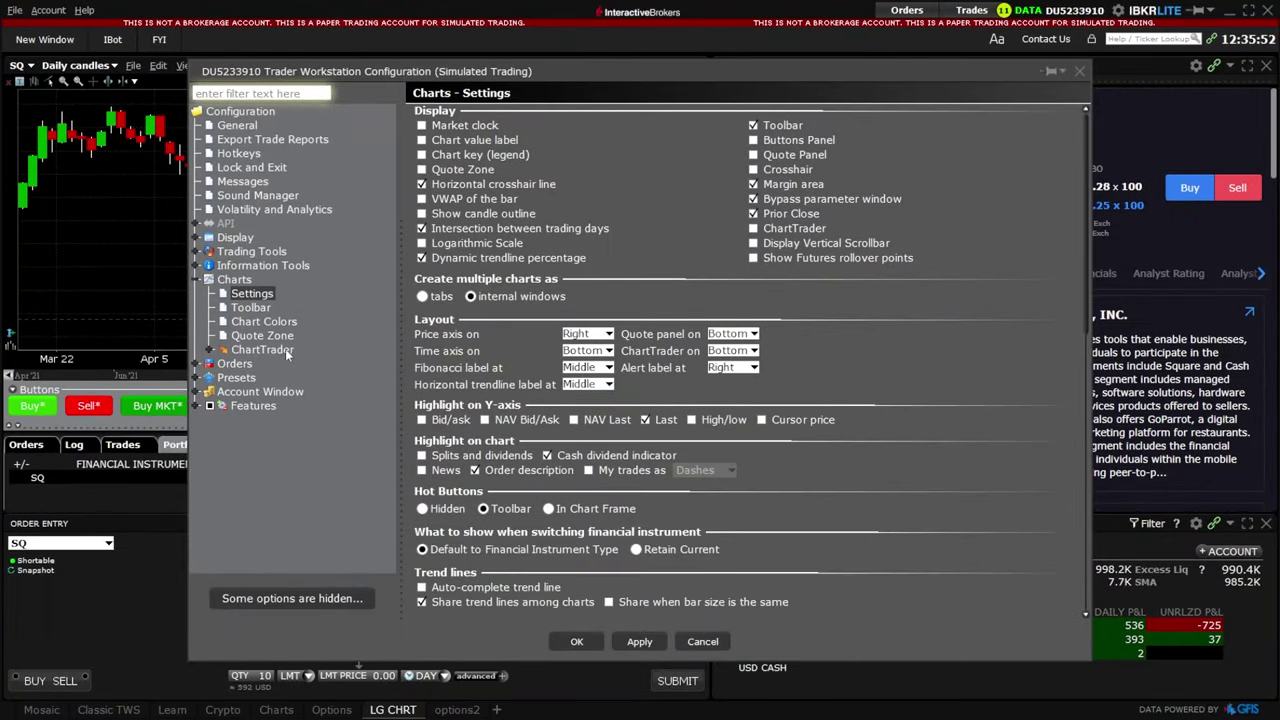
click(262, 349)
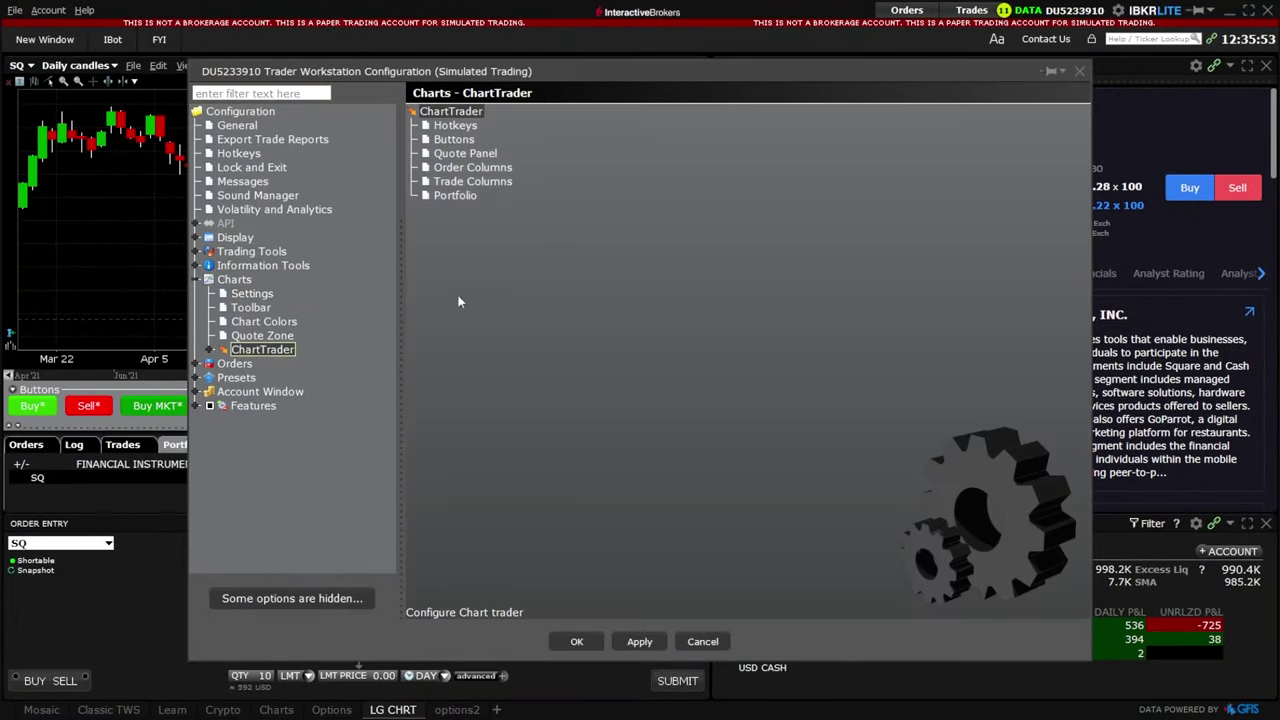
click(461, 145)
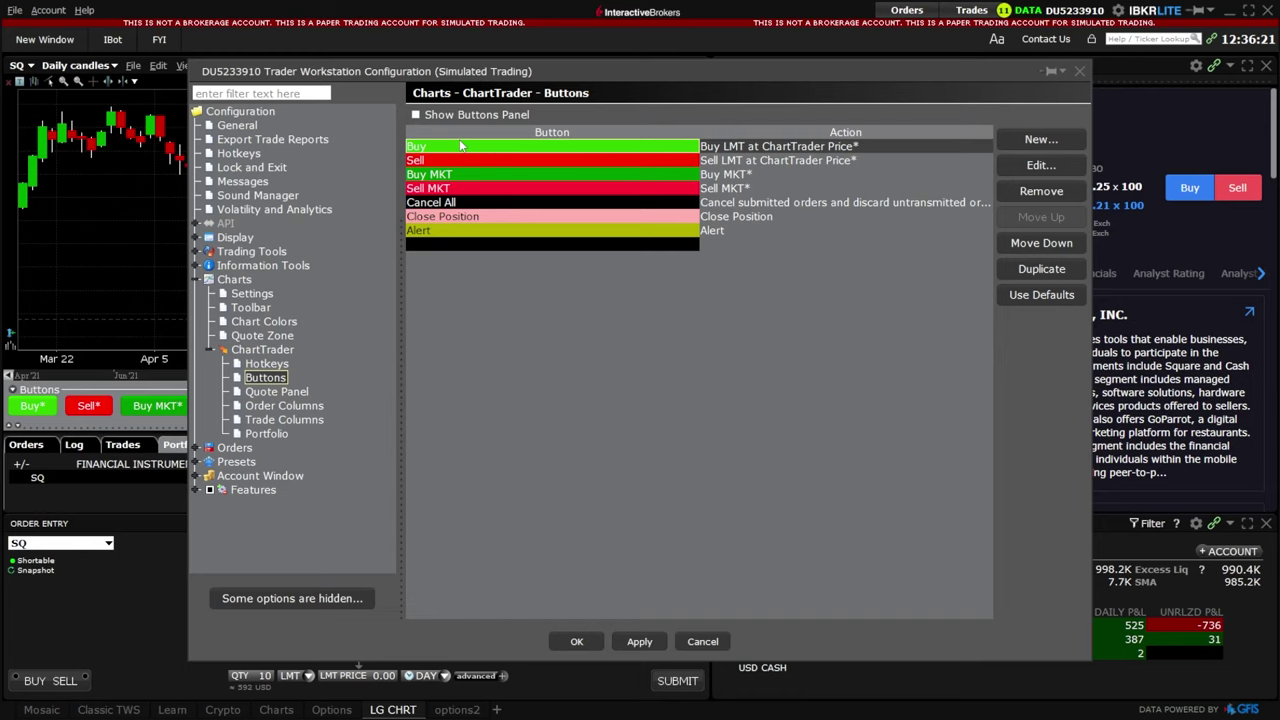
click(1040, 140)
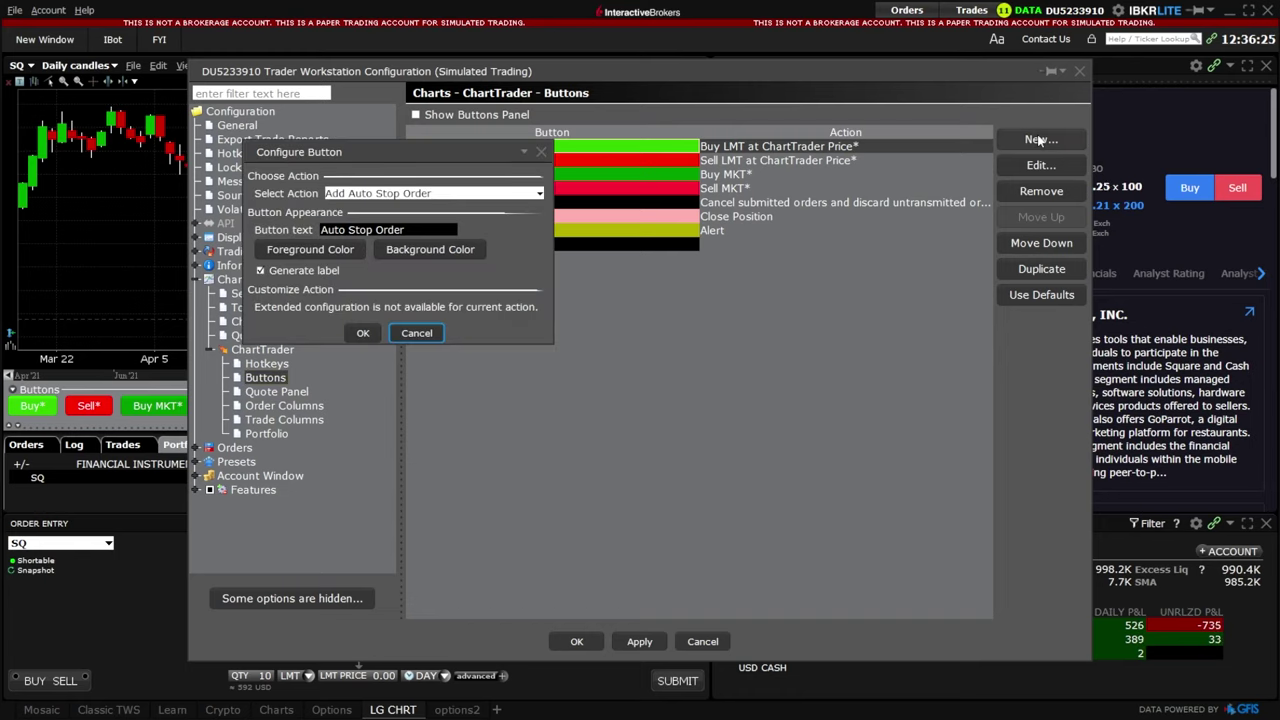
click(465, 196)
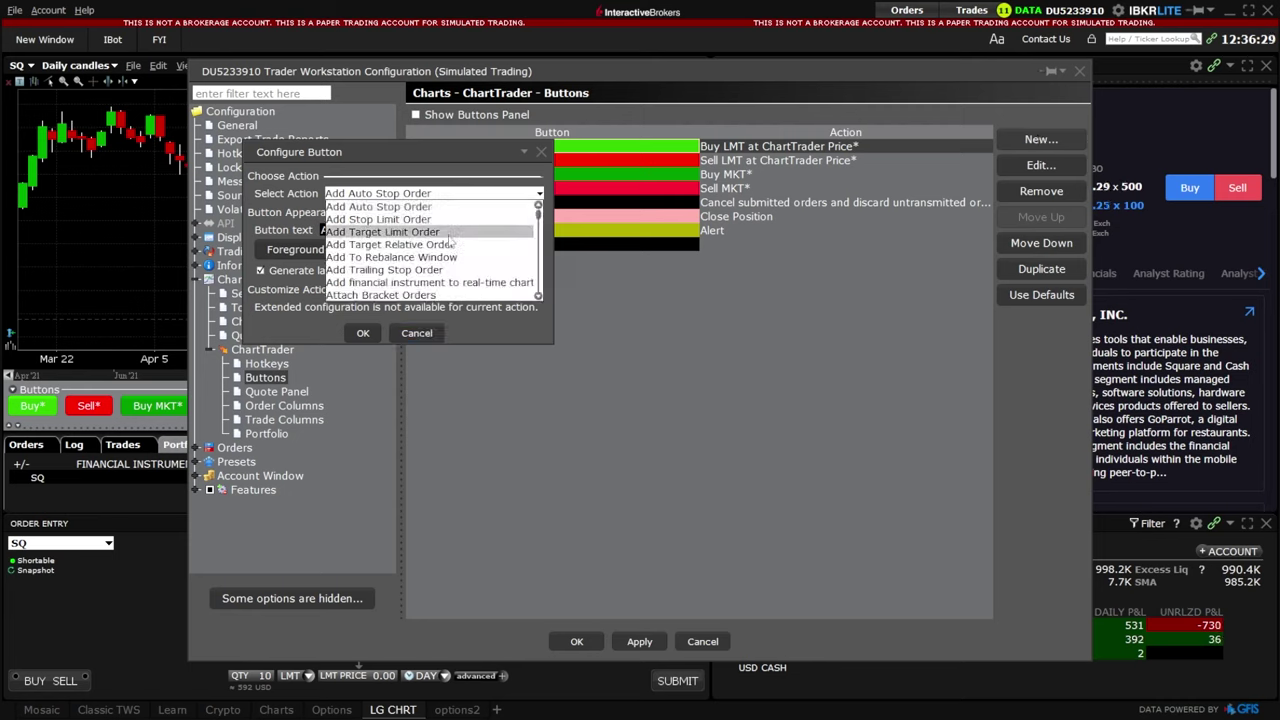
scroll(440, 250, down, 3)
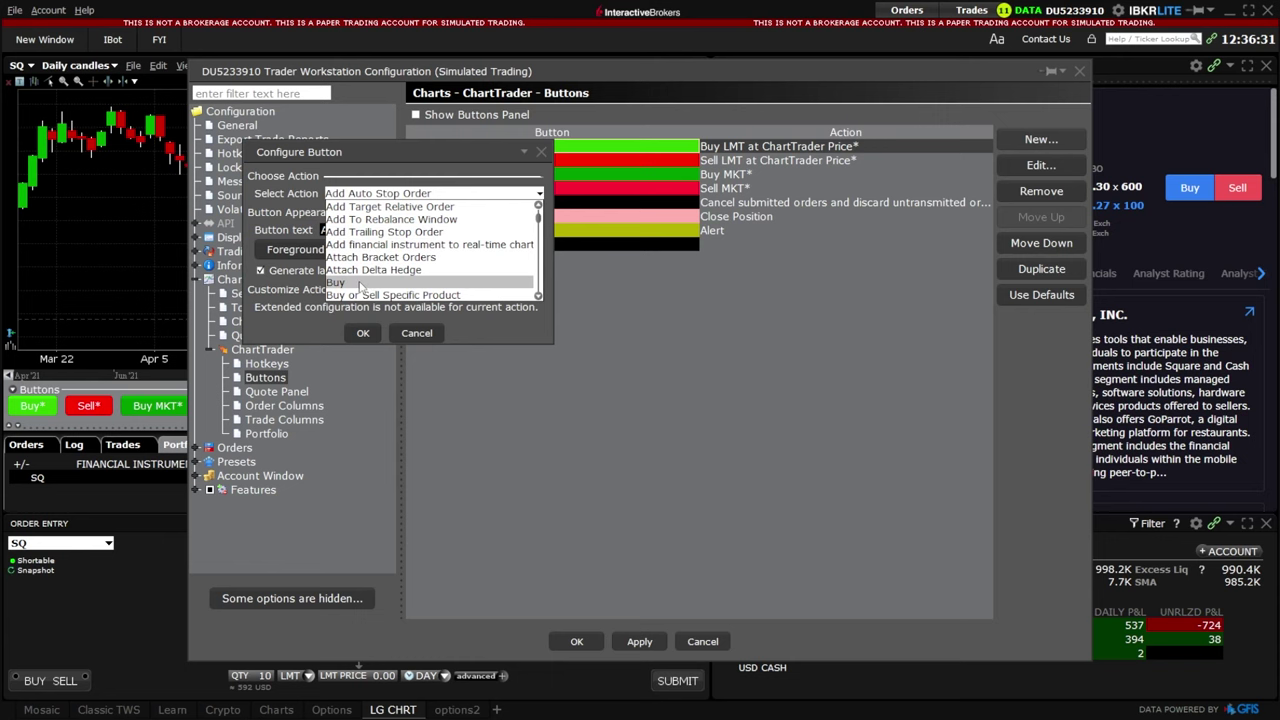
click(360, 285)
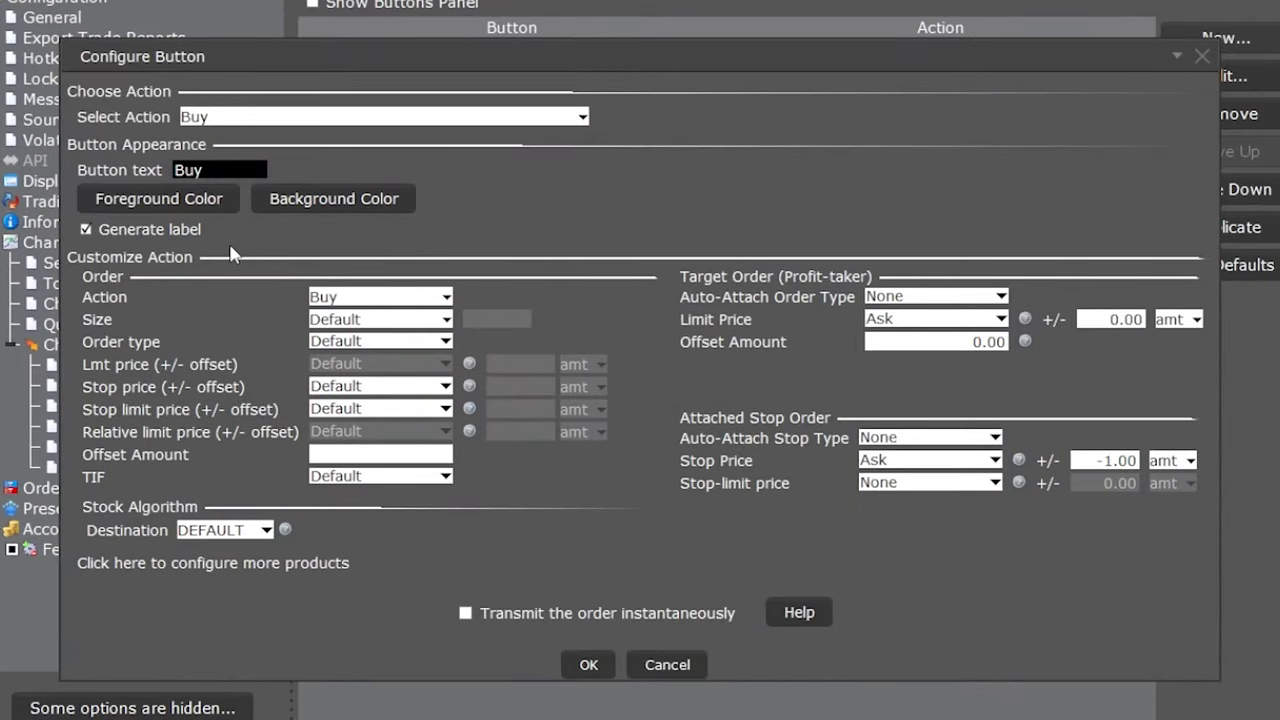
Turn off the generated label, name the new buy button Buy OCO and give it a blue background.
click(86, 229)
text(OCO)
click(270, 196)
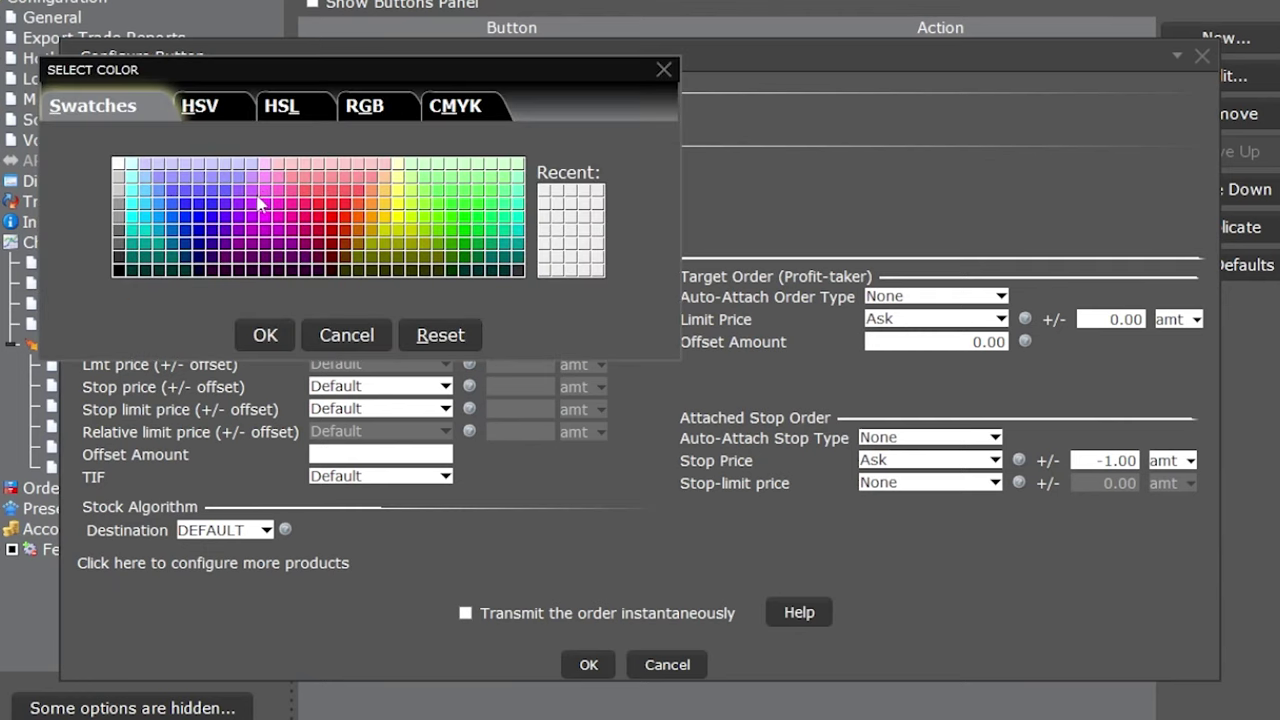
click(186, 218)
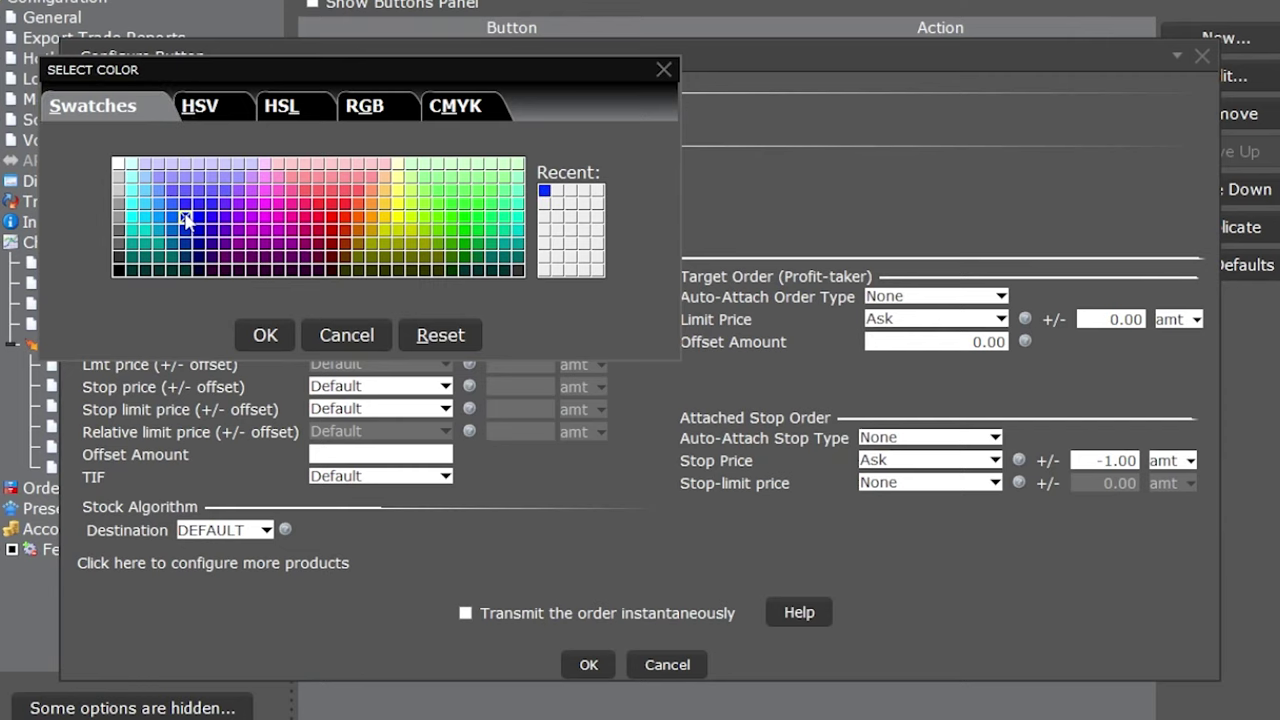
click(268, 335)
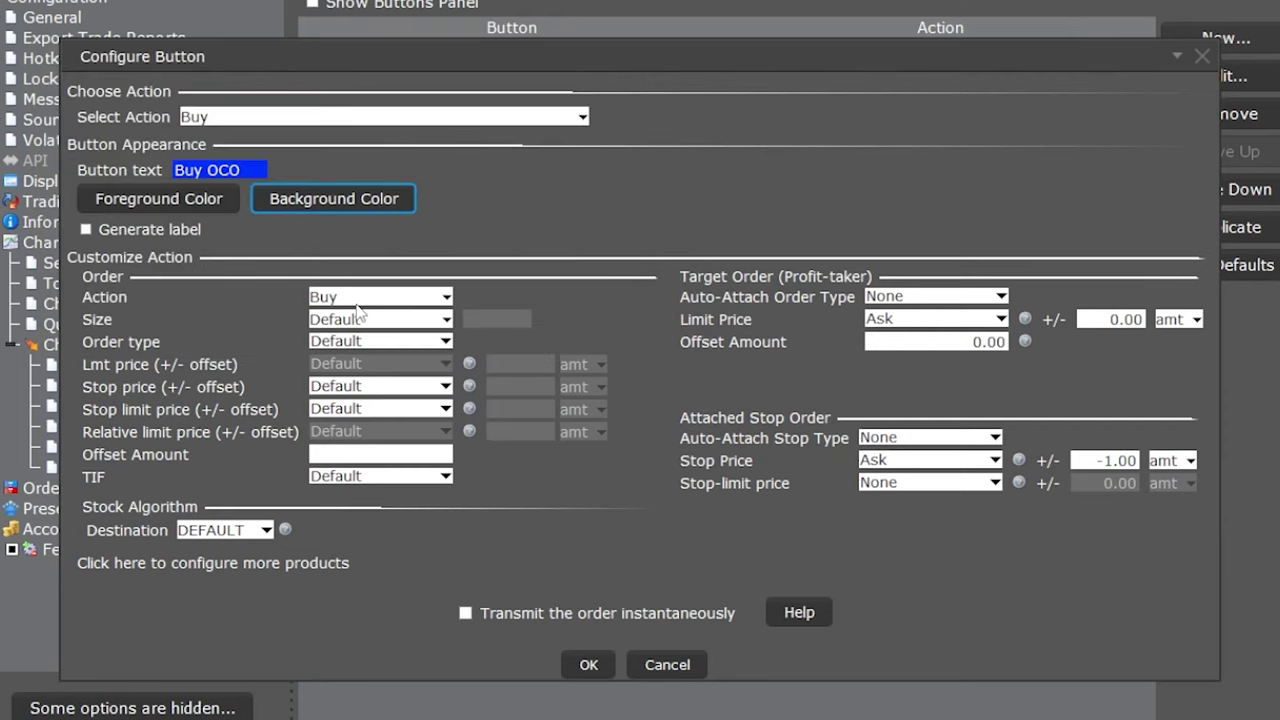
Set the Buy OCO button's size to Absolute 10 and its order type to MKT.
click(362, 320)
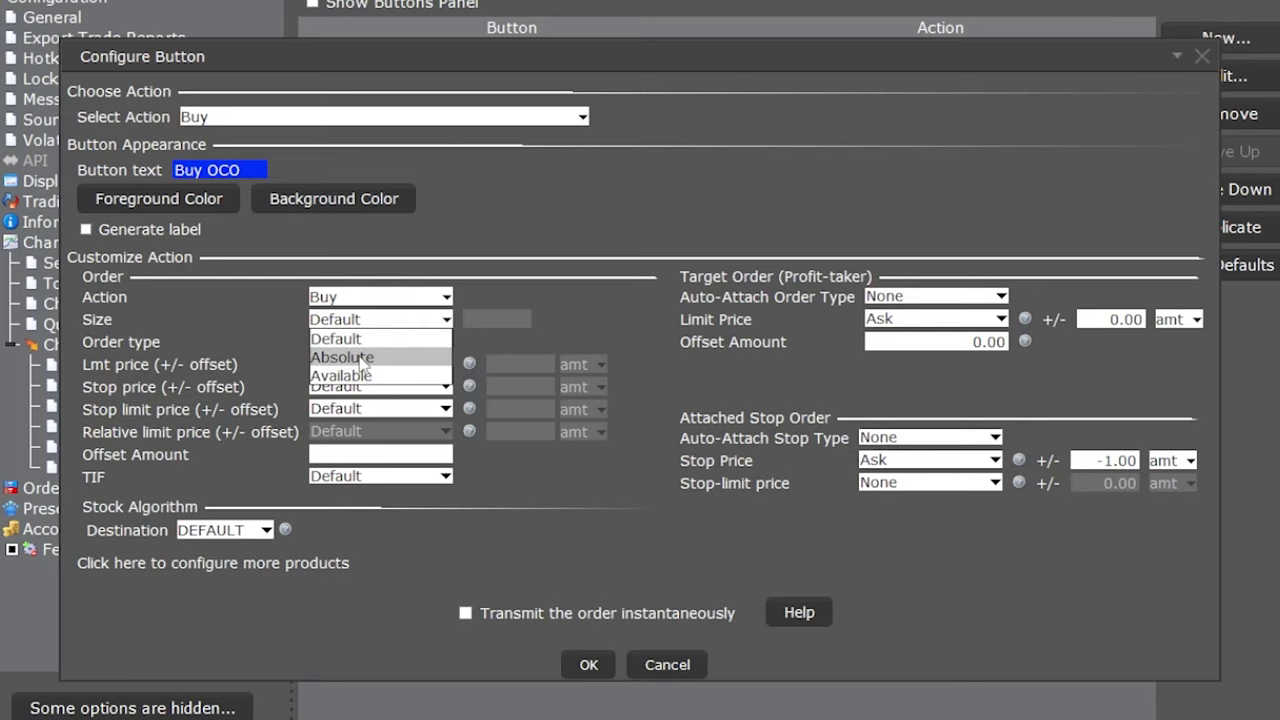
click(340, 356)
click(520, 319)
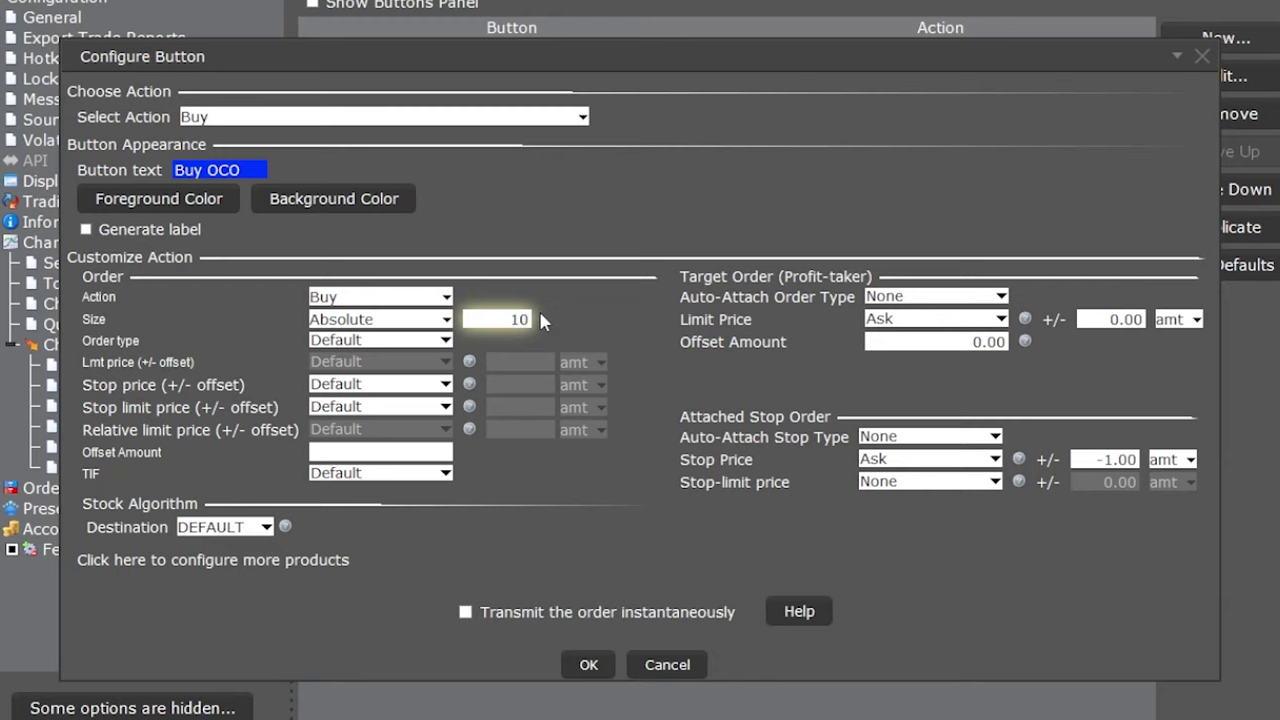
click(436, 341)
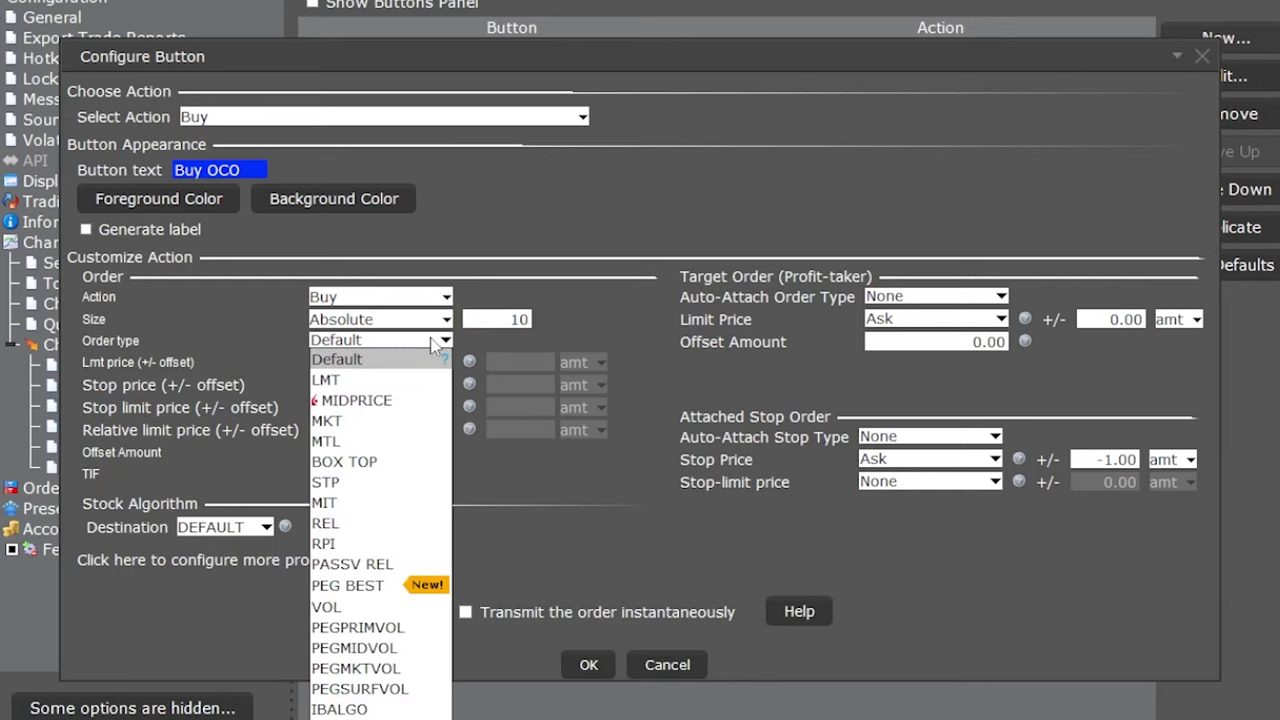
click(378, 424)
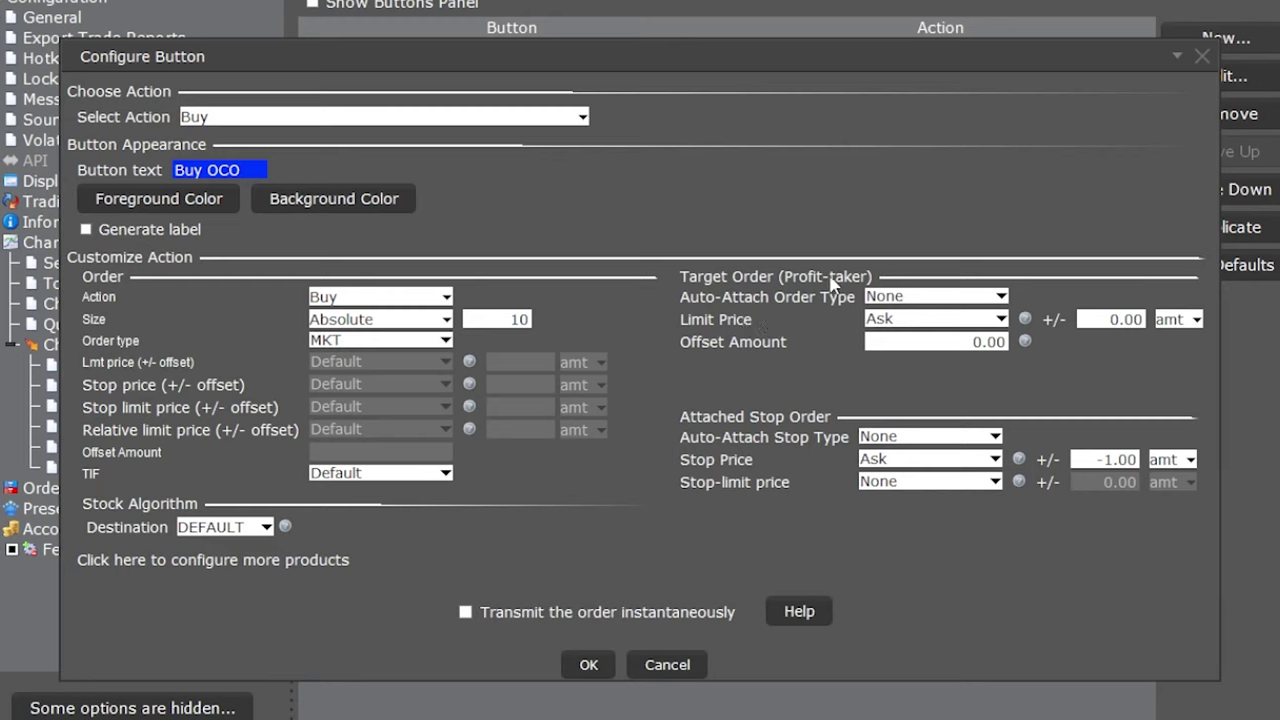
Attach an LMT profit-taker order to the Buy OCO button with a limit price offset of 1.00 from the ask.
click(918, 299)
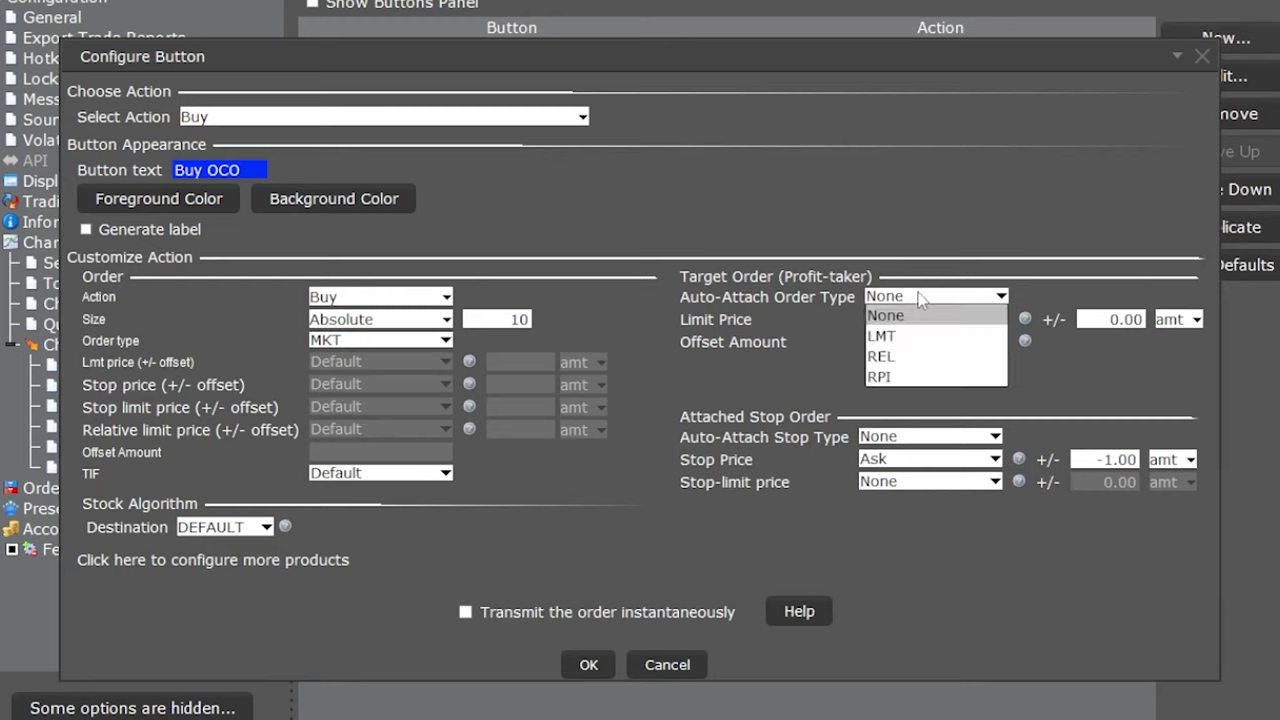
click(918, 338)
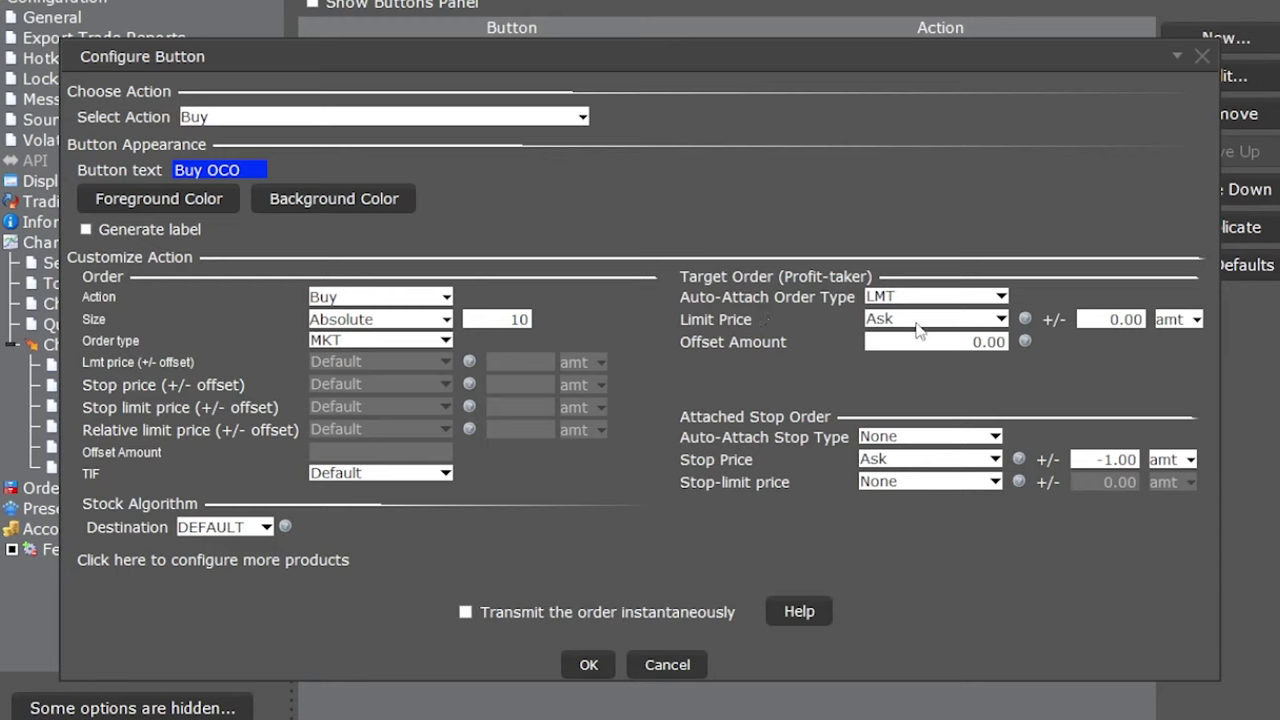
click(1137, 319)
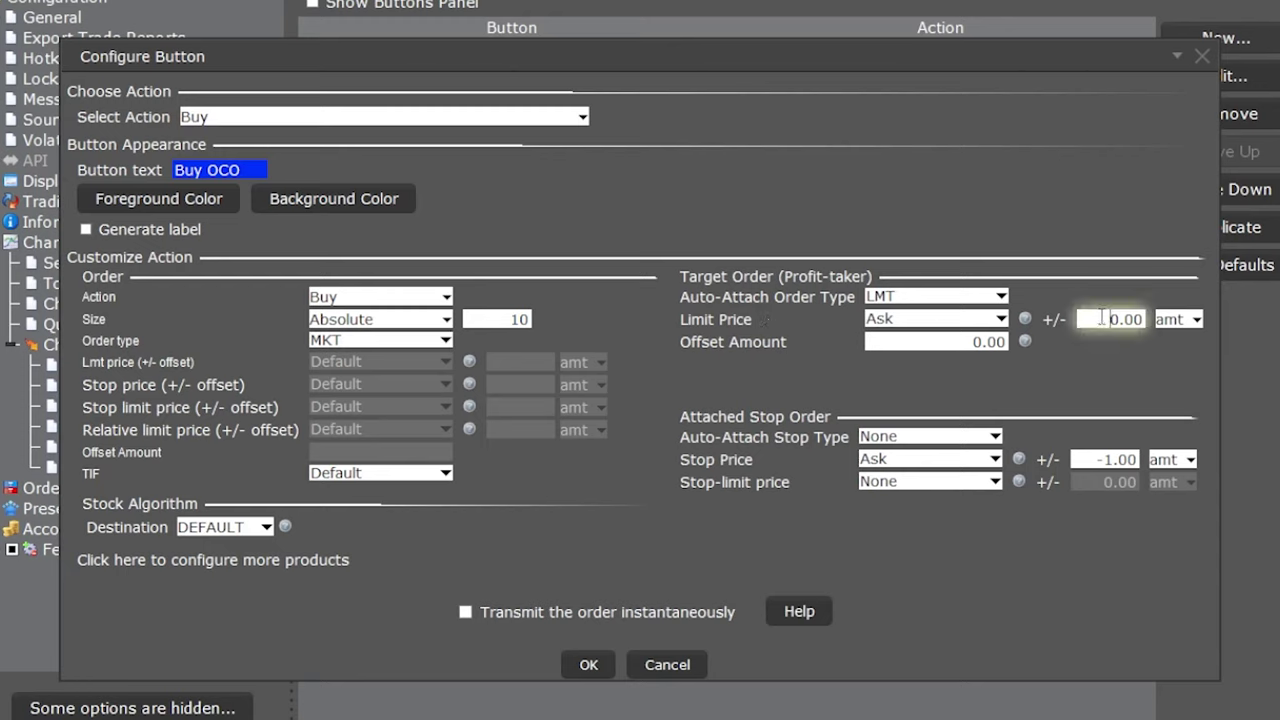
text(1.00)
Attach a Stop order to the Buy OCO button with a stop price offset of -0.50 from the ask.
click(908, 438)
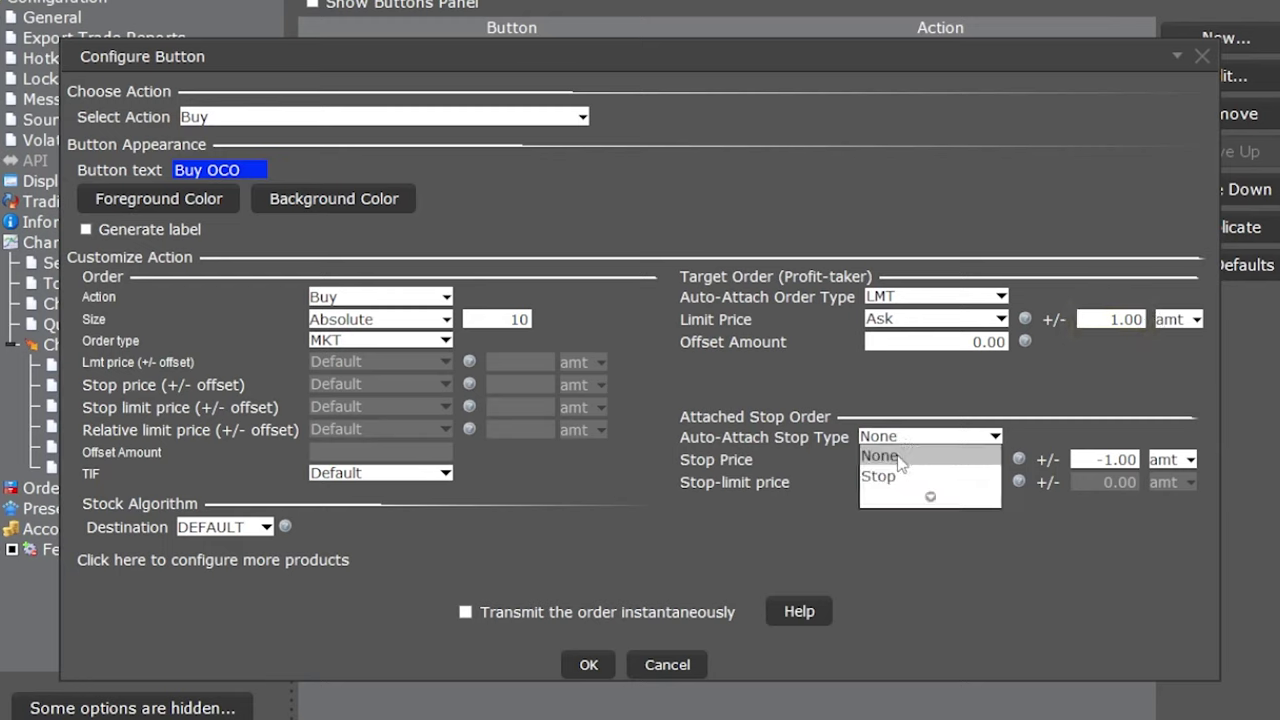
click(893, 476)
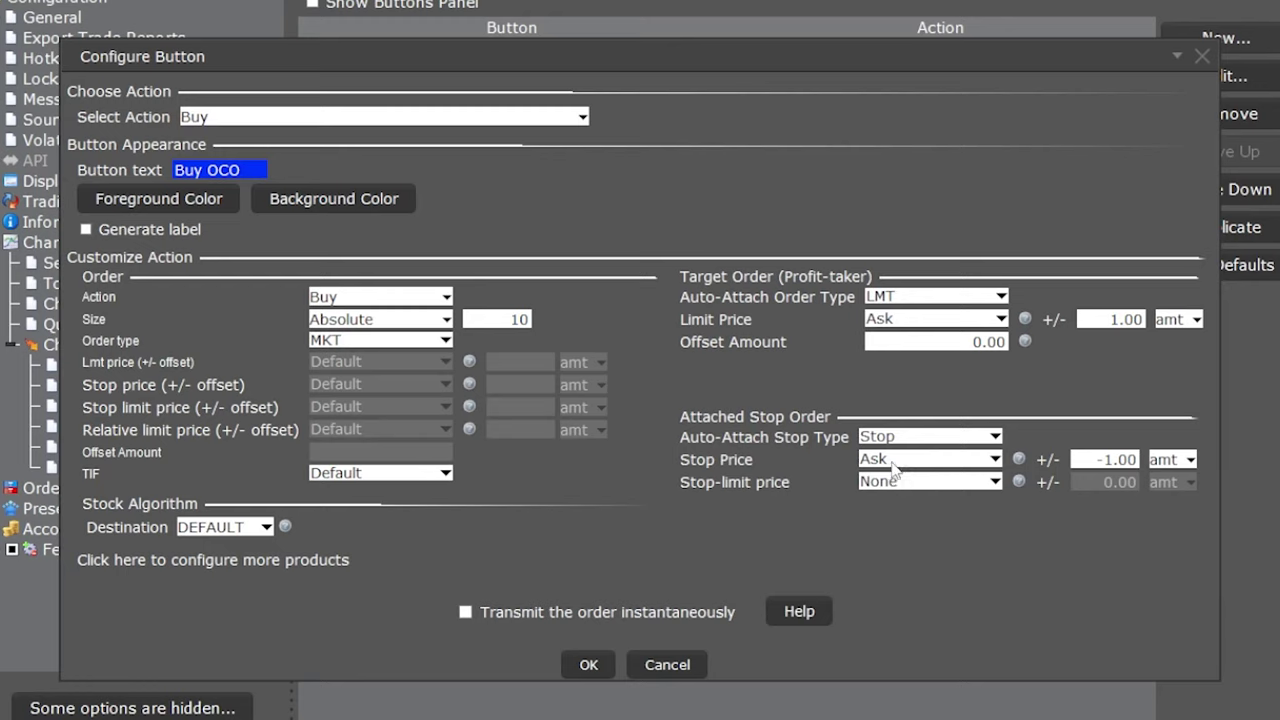
click(1106, 459)
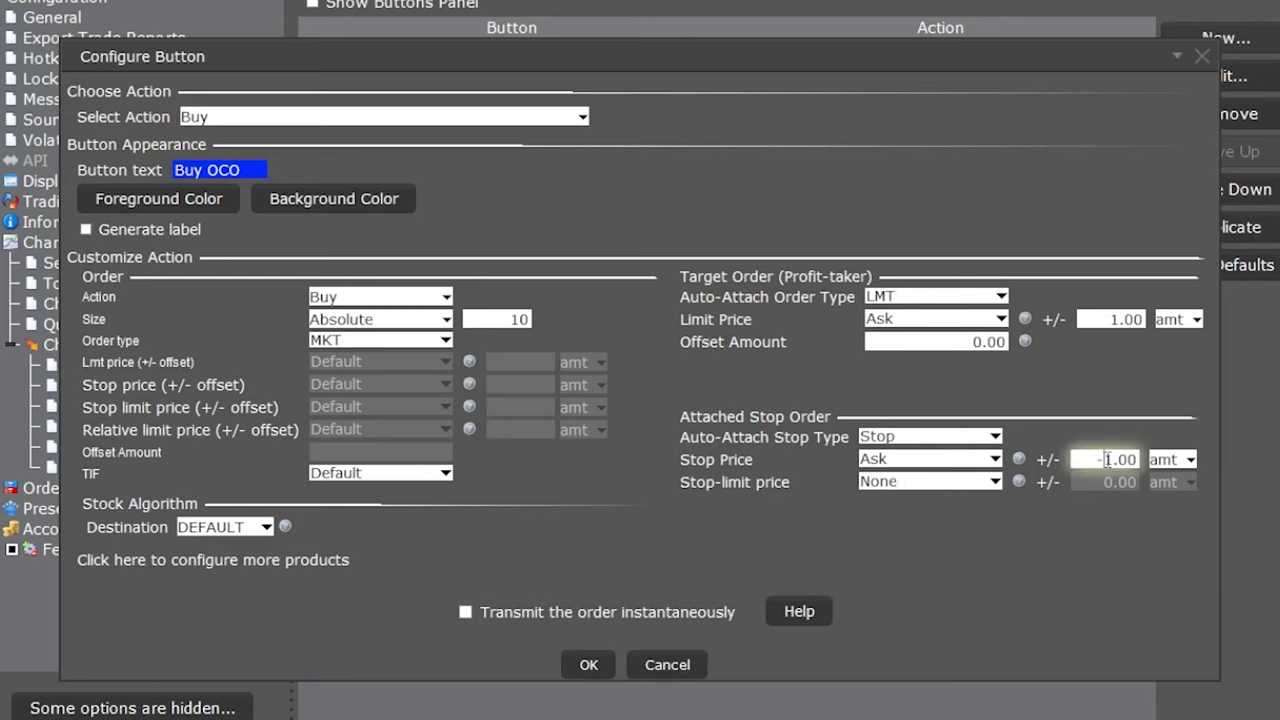
drag(1106, 459, 1148, 462)
text(0.50)
Enable instantaneous order transmission for the Buy OCO button and accept the warning.
click(466, 613)
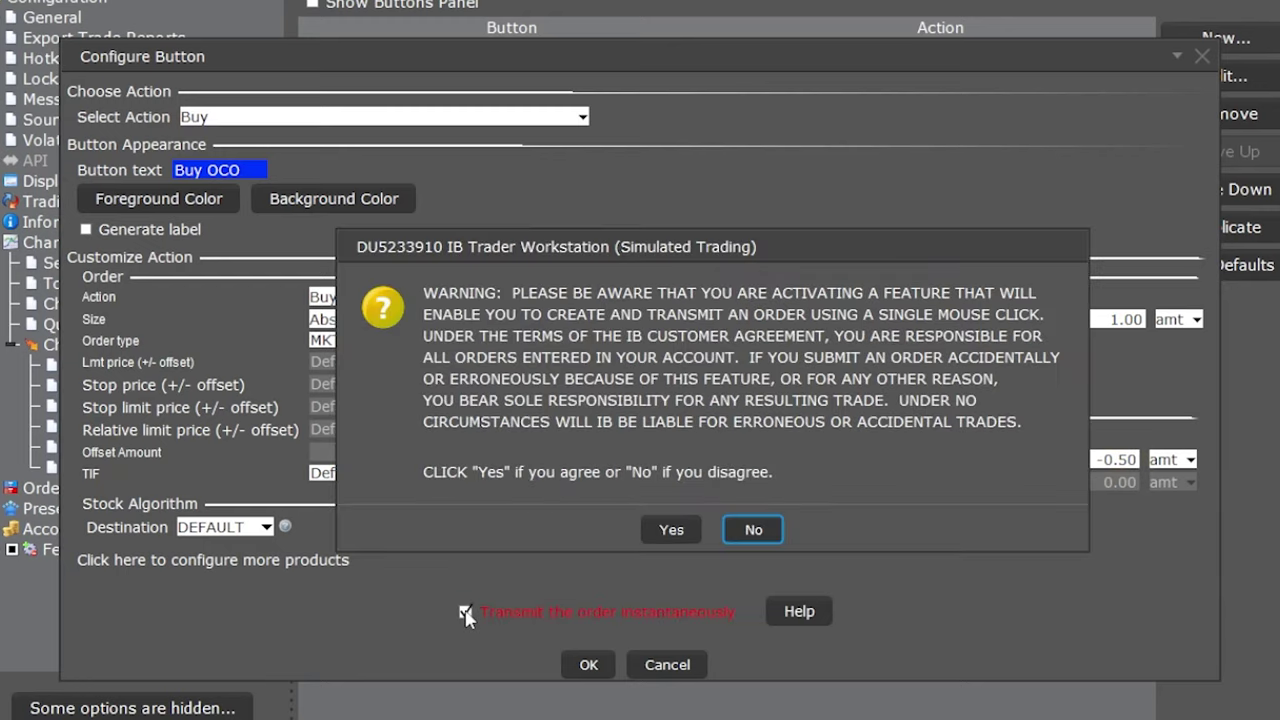
click(663, 529)
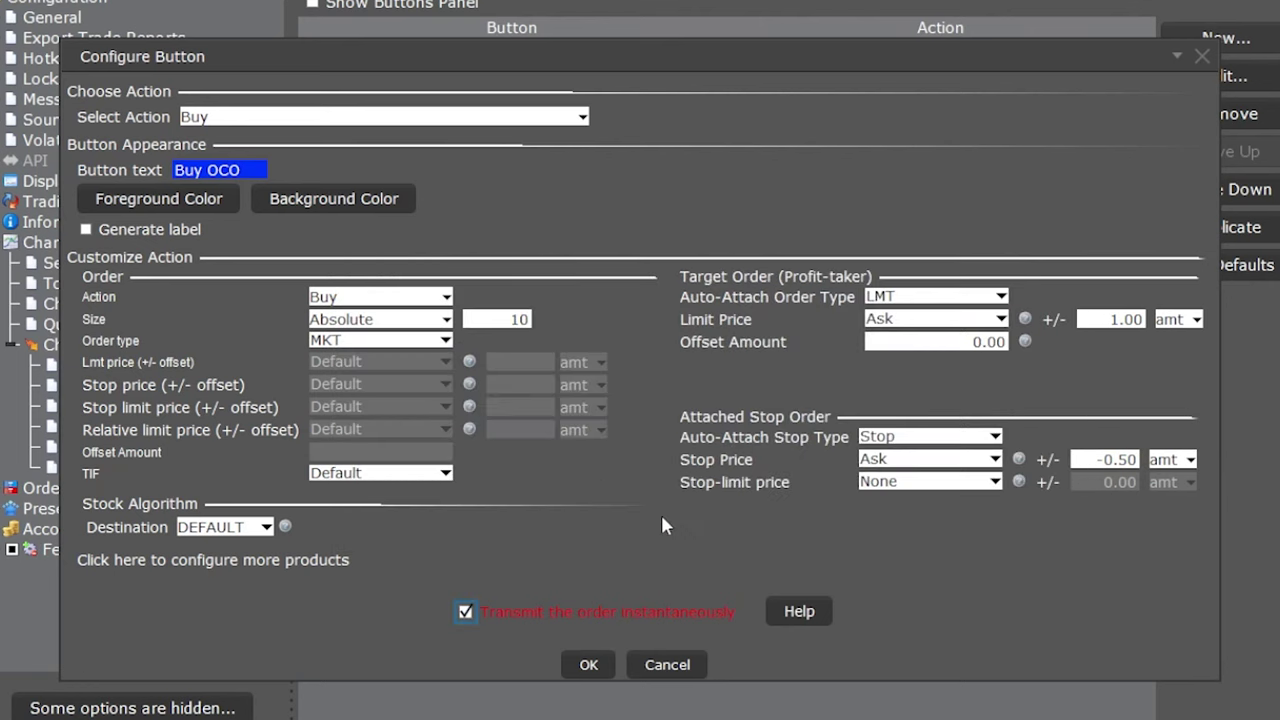
Save the Buy OCO button, move it up directly above Cancel All in the button list, and accept the configuration.
click(599, 662)
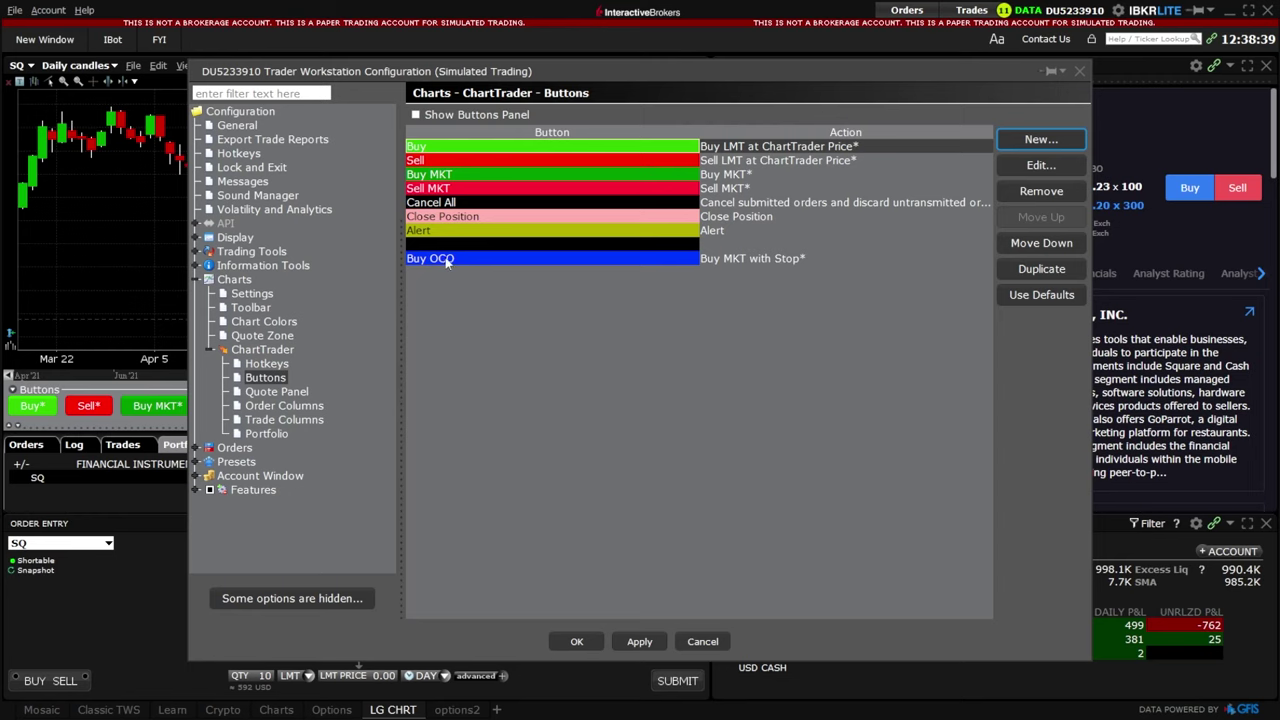
click(450, 260)
click(1025, 220)
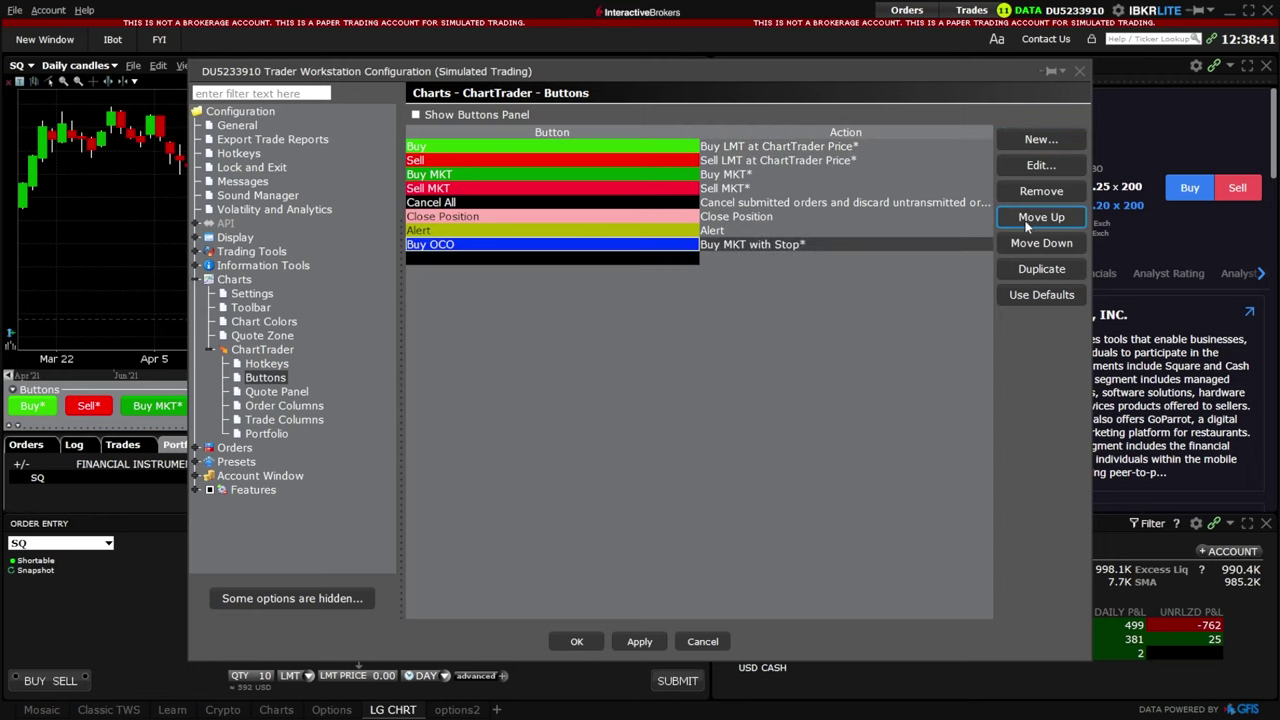
click(1025, 220)
click(1026, 219)
click(1026, 219)
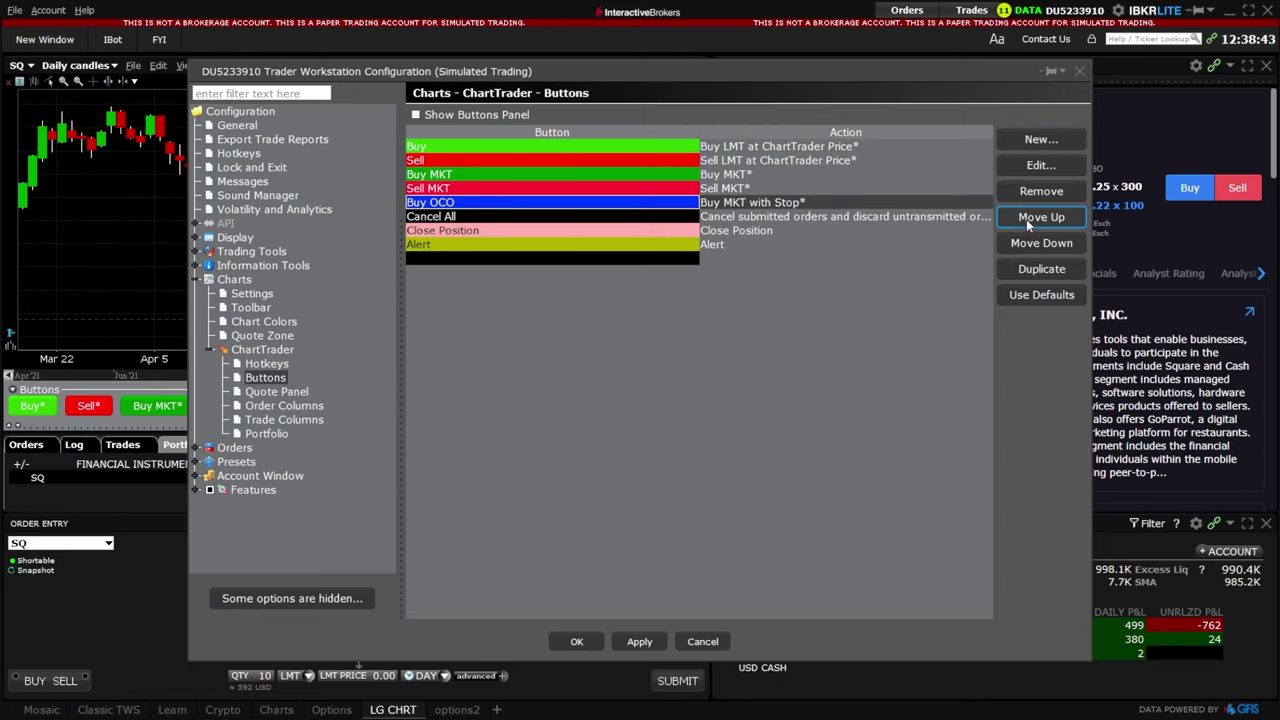
click(588, 641)
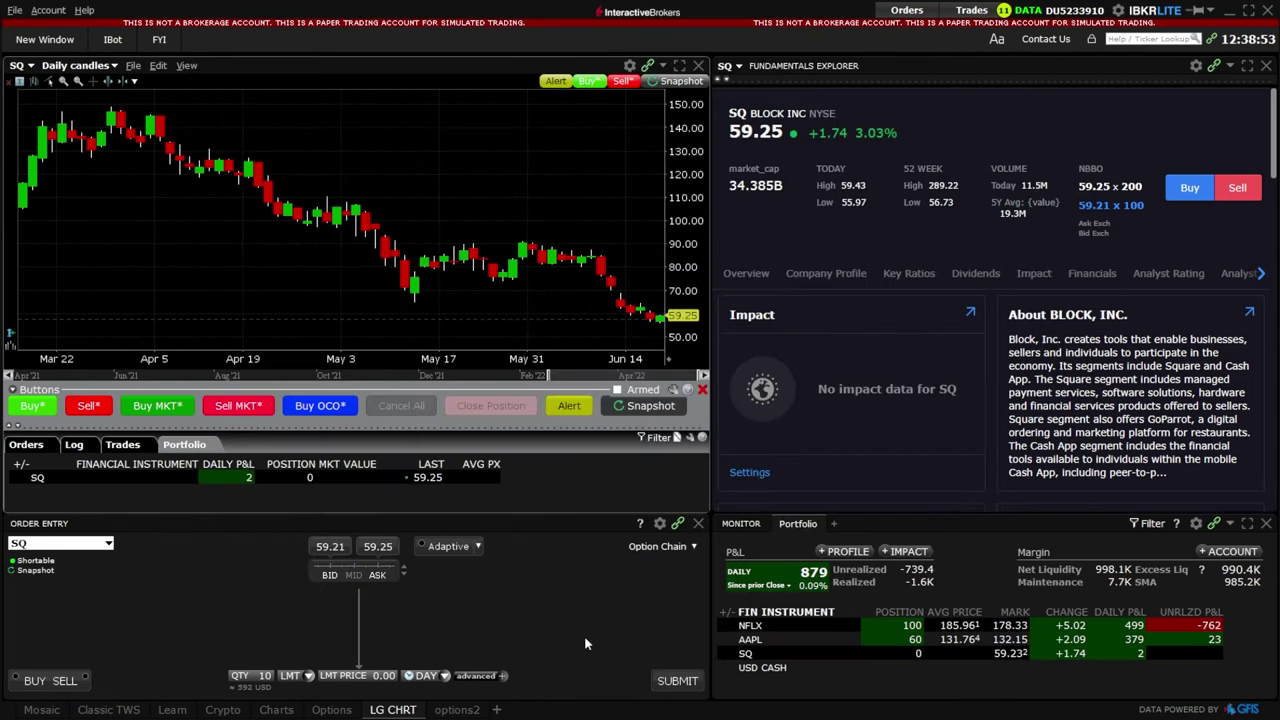
Show the chart's orders and submit the bracketed SQ buy order with the Buy OCO button.
click(30, 445)
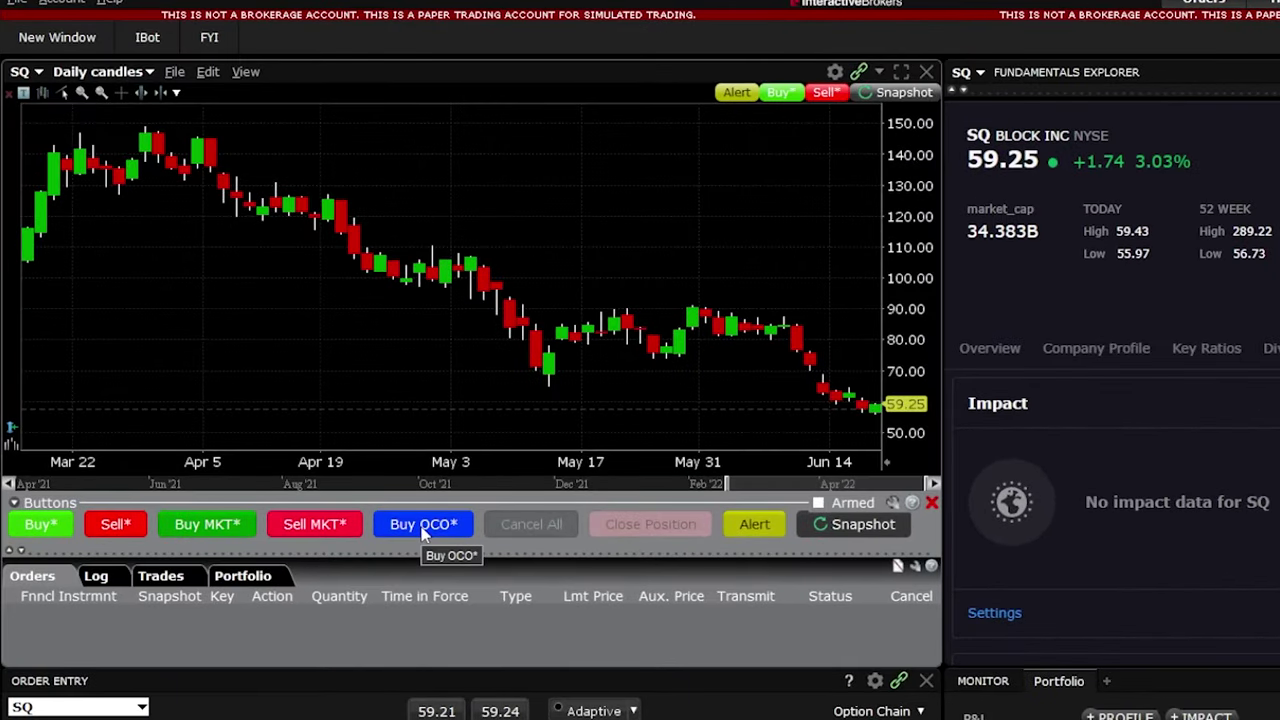
click(422, 530)
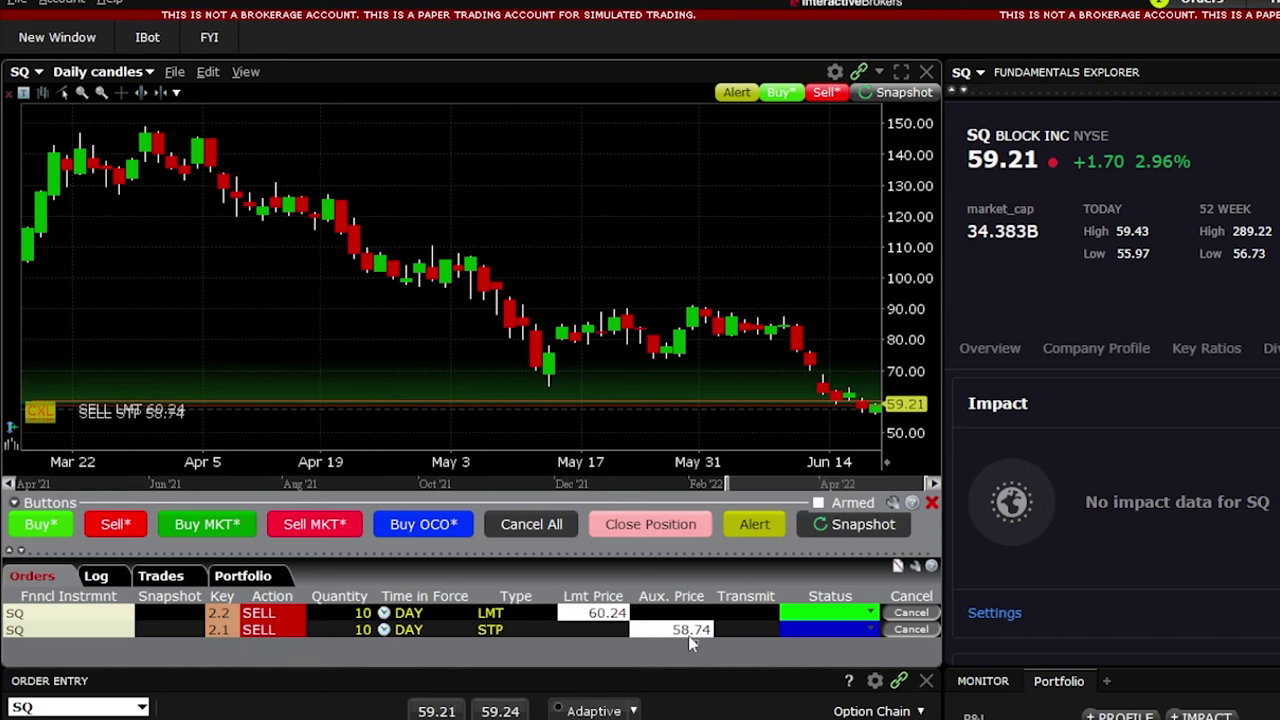
Switch the SQ chart to 1 min candles and move the sell limit order's line up to 61.30.
click(114, 72)
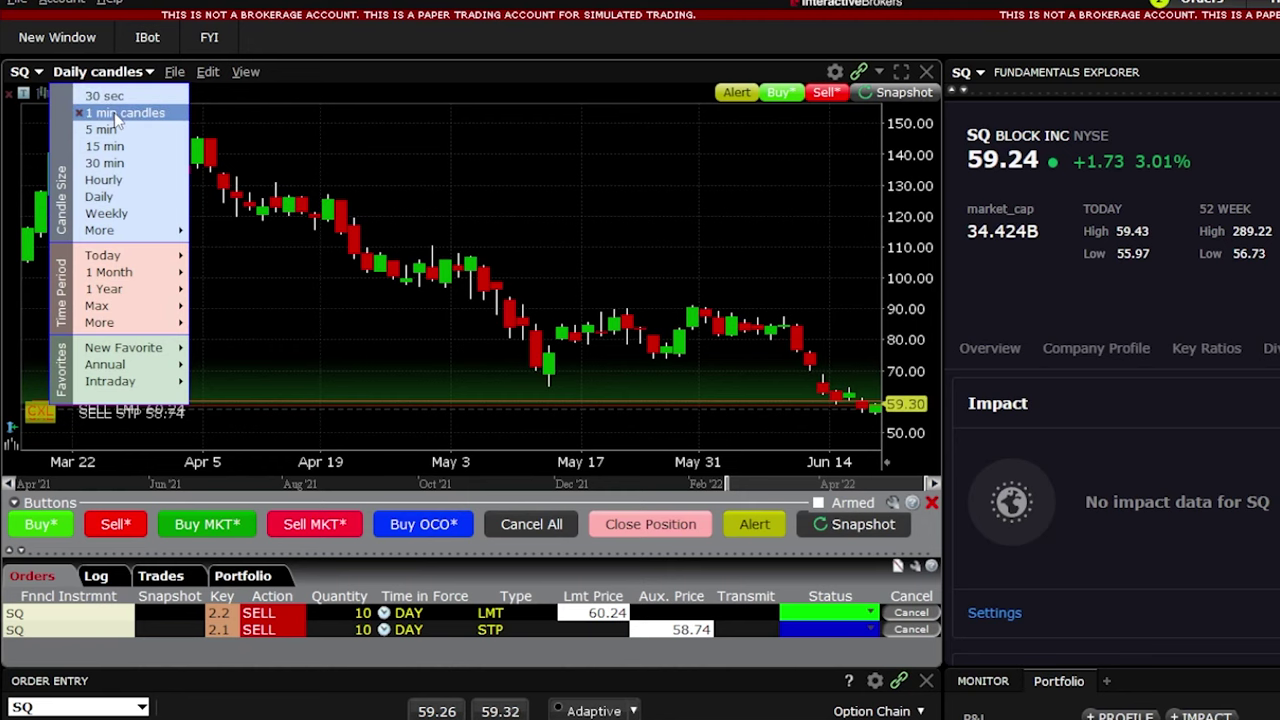
click(110, 112)
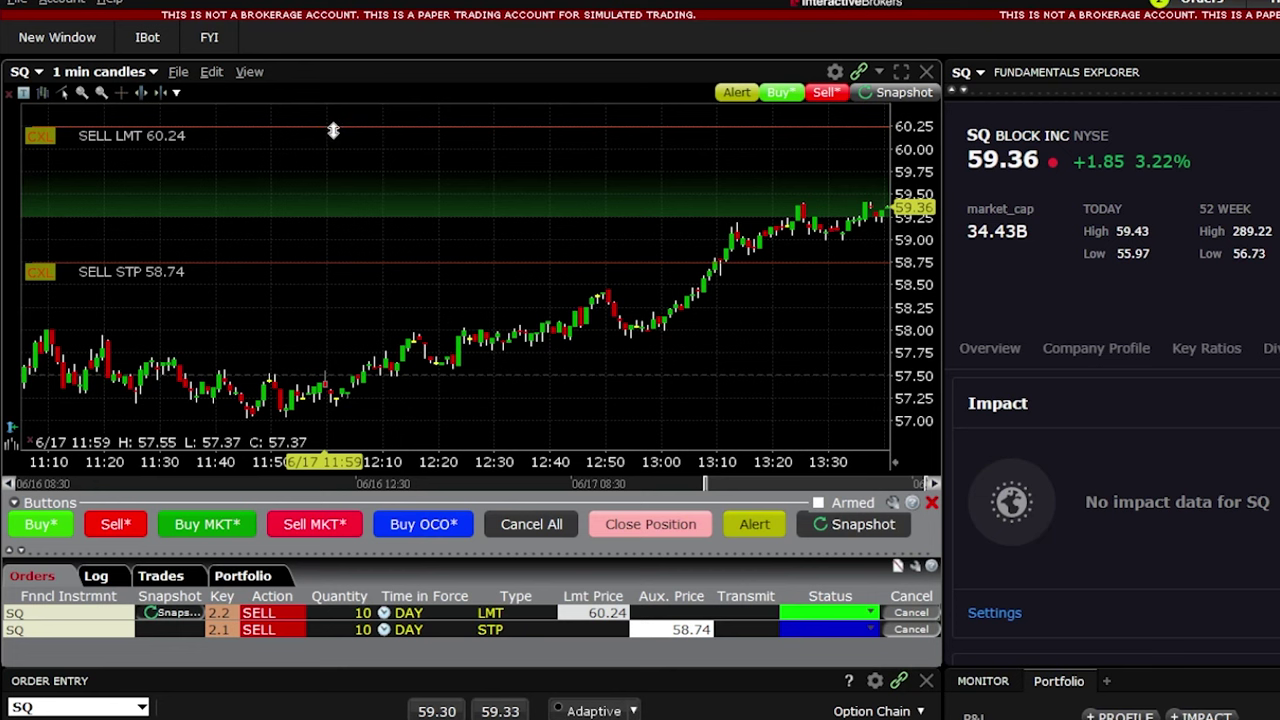
drag(334, 129, 334, 131)
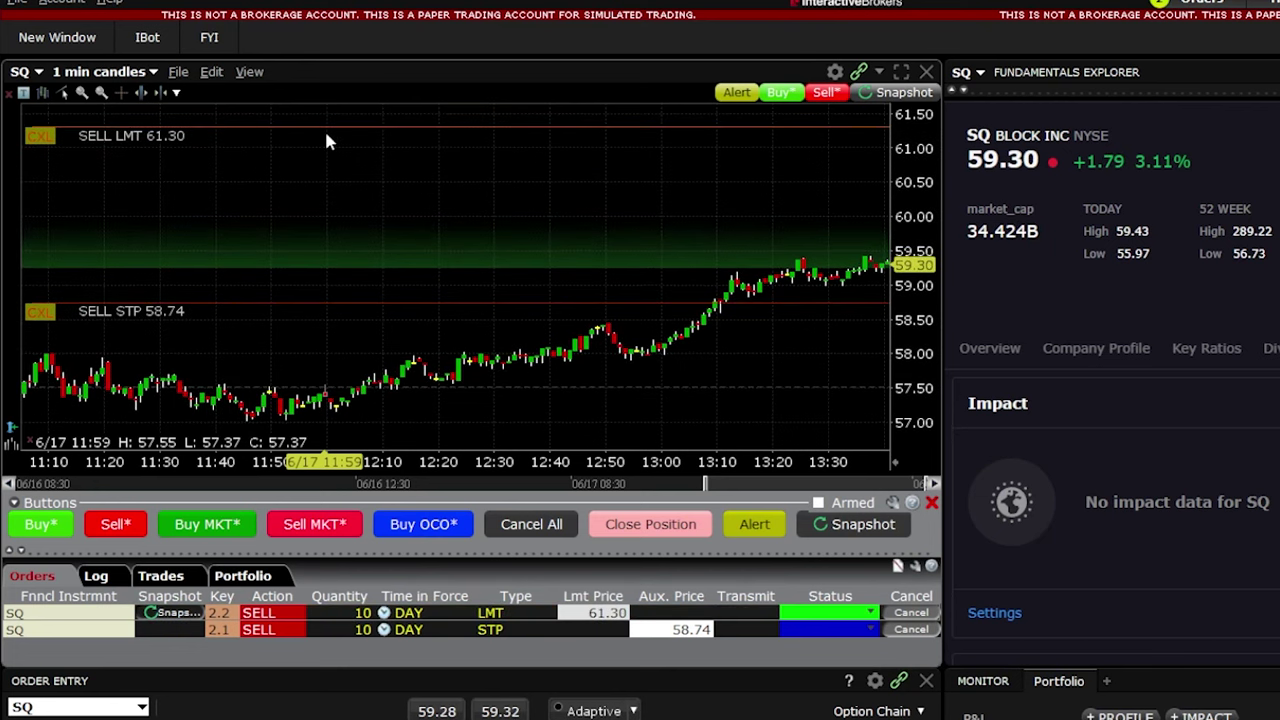
click(580, 613)
click(606, 636)
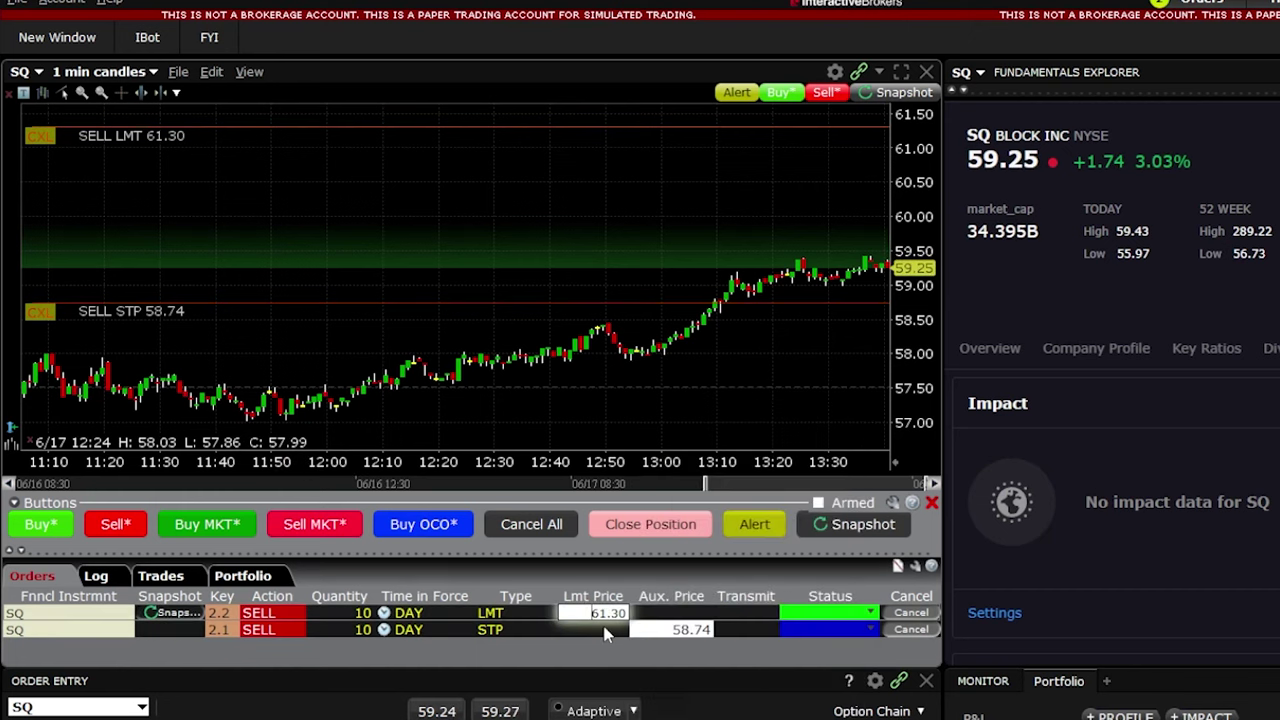